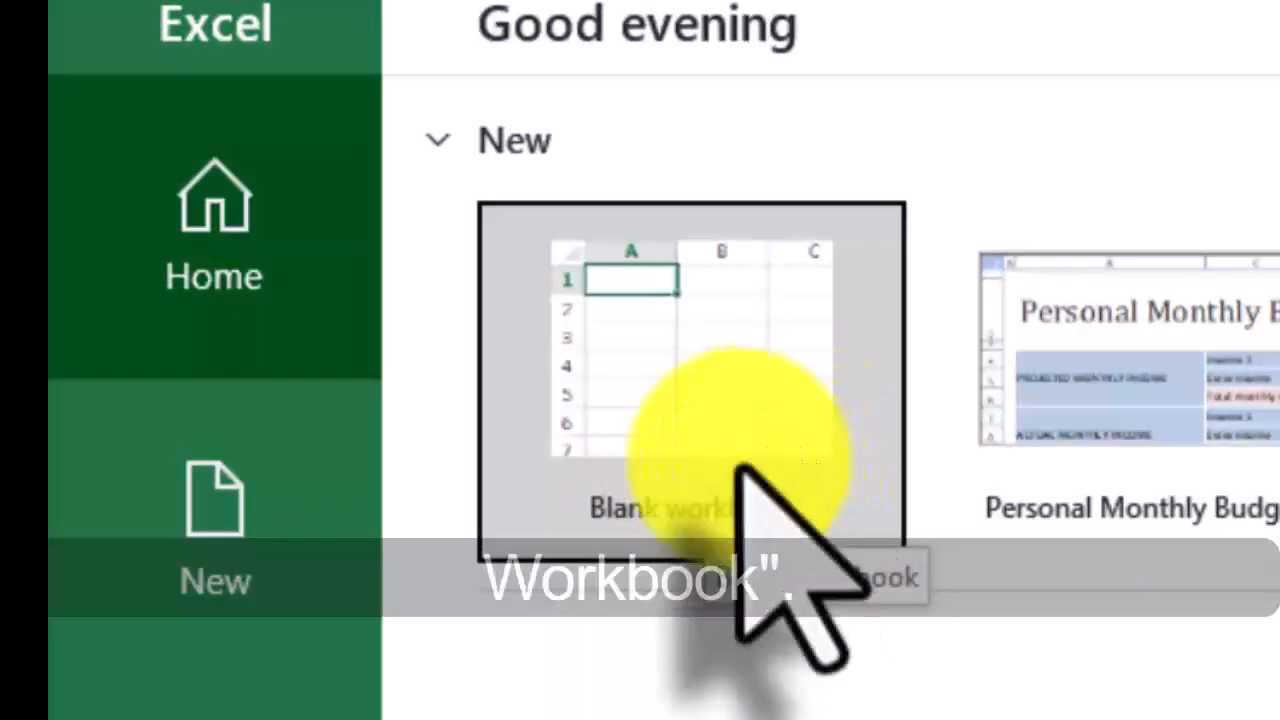
# - Create a new blank workbook and add a third worksheet after Sheet2
pyautogui.click(785, 440)
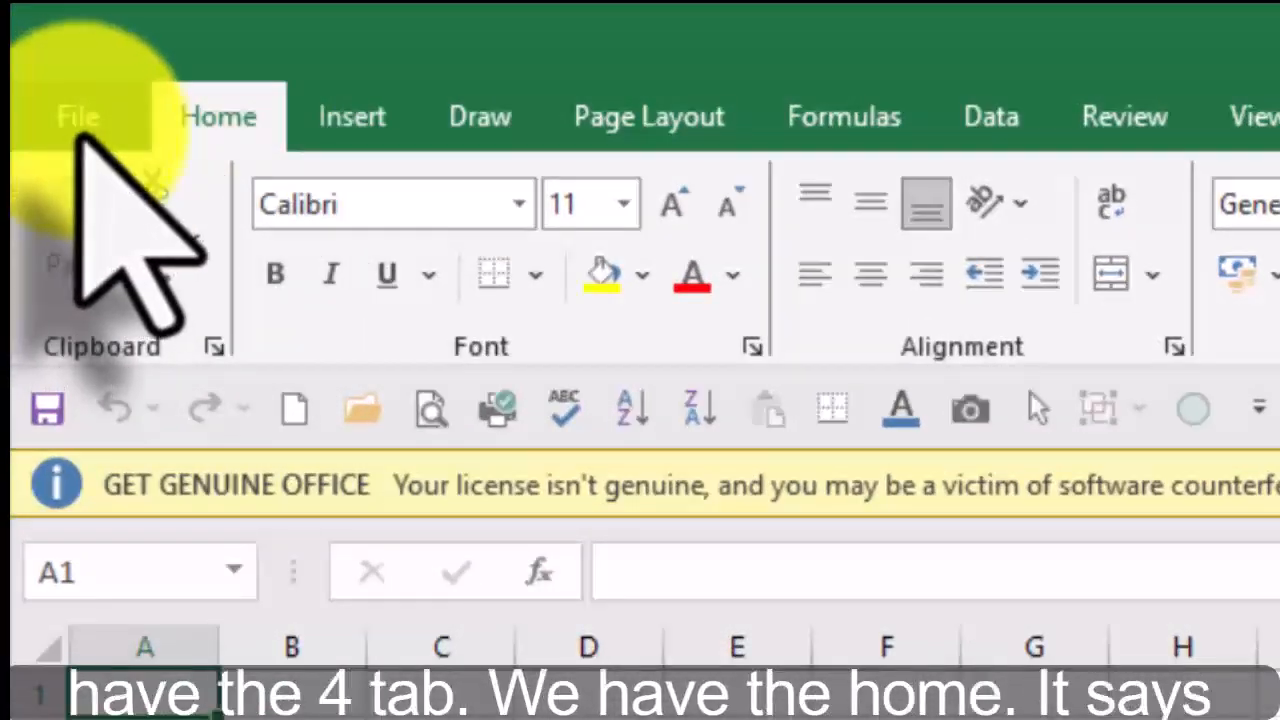
pyautogui.click(78, 118)
pyautogui.click(105, 132)
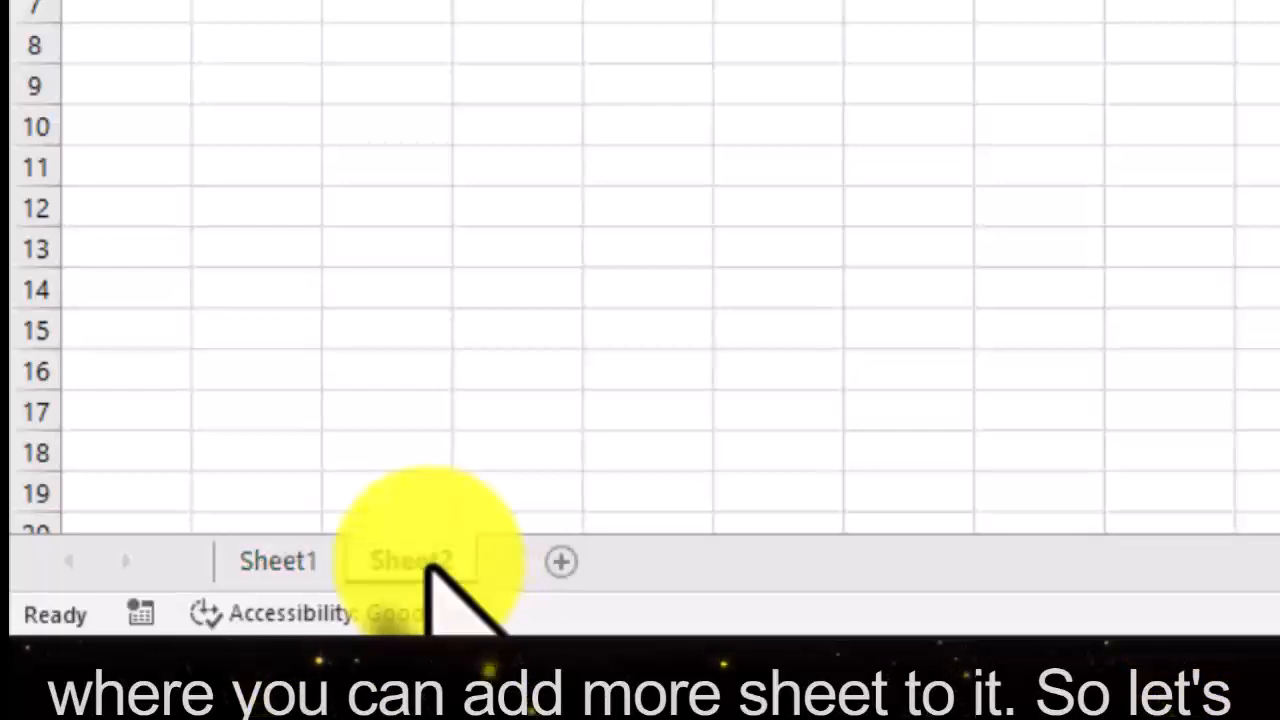
pyautogui.click(607, 561)
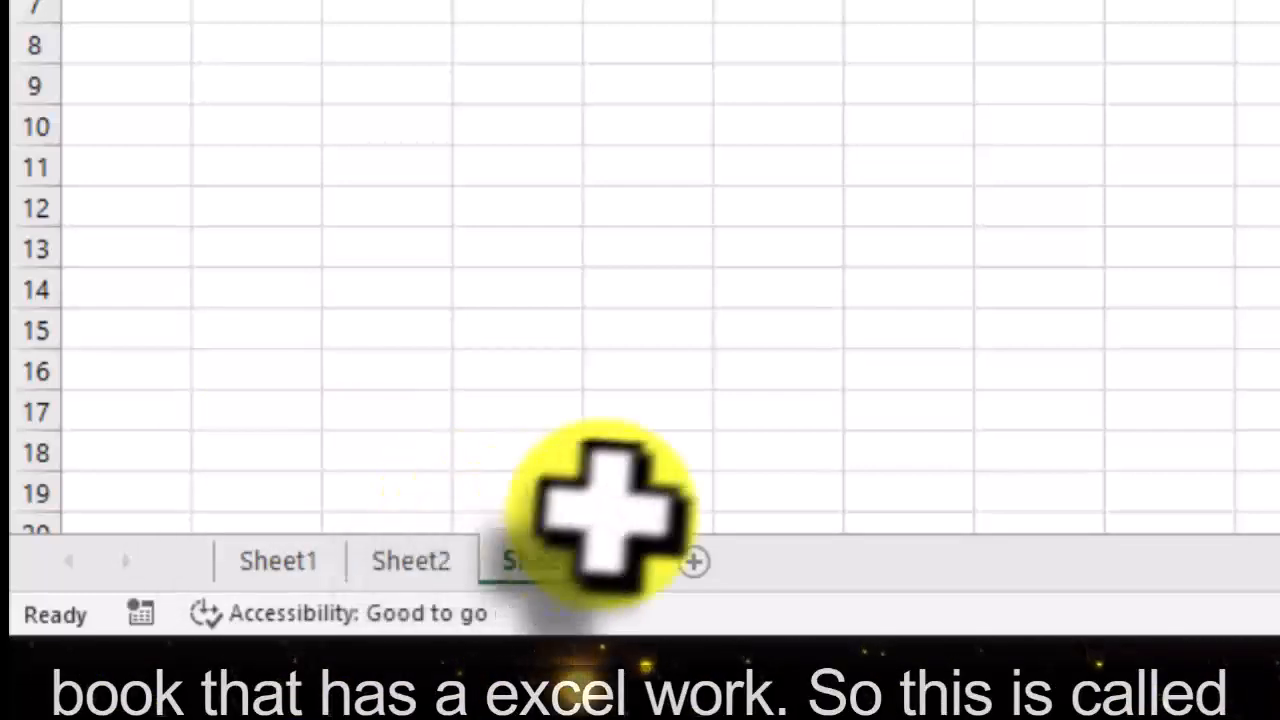
# - Rename the Sheet1 worksheet as "home"
pyautogui.click(258, 564)
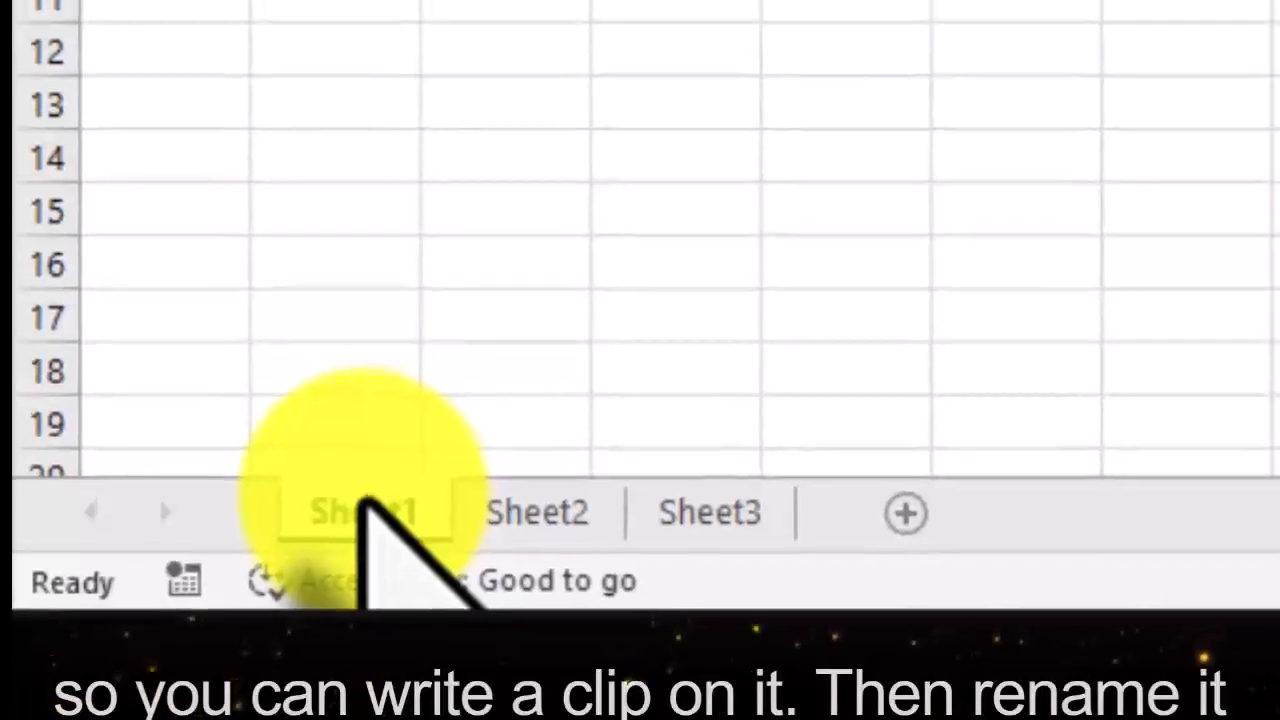
pyautogui.rightClick(372, 497)
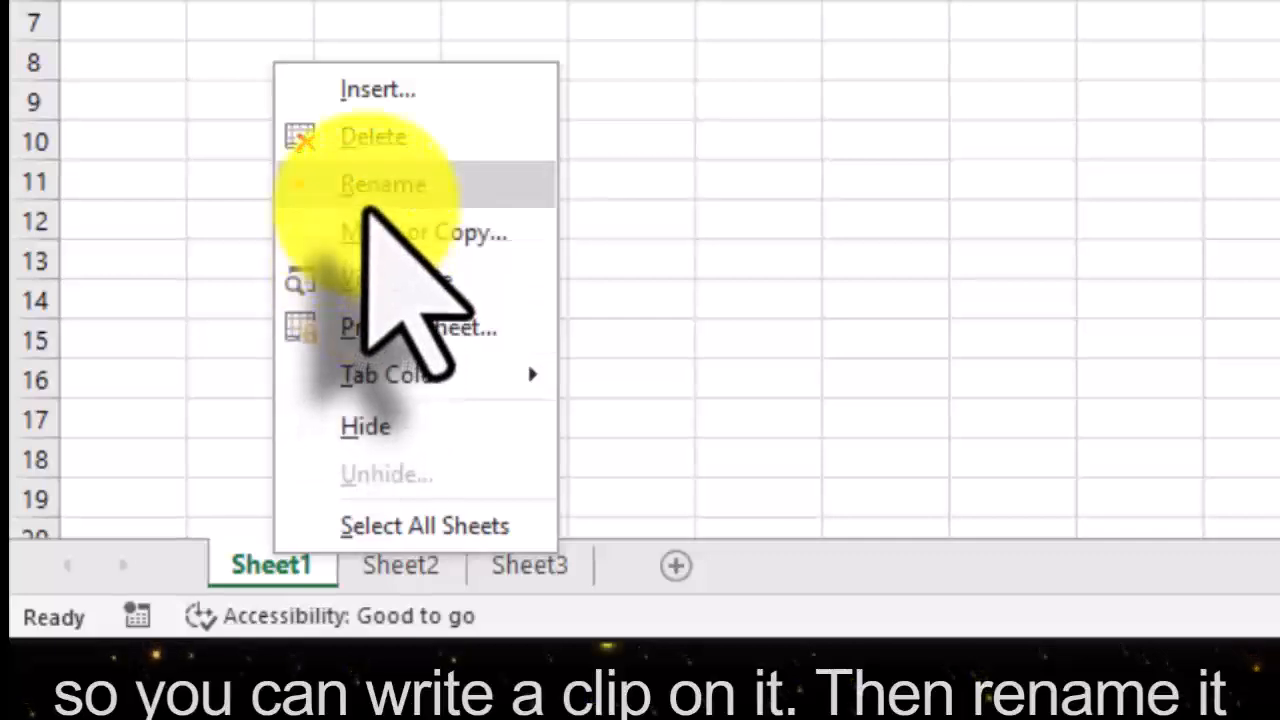
pyautogui.click(366, 200)
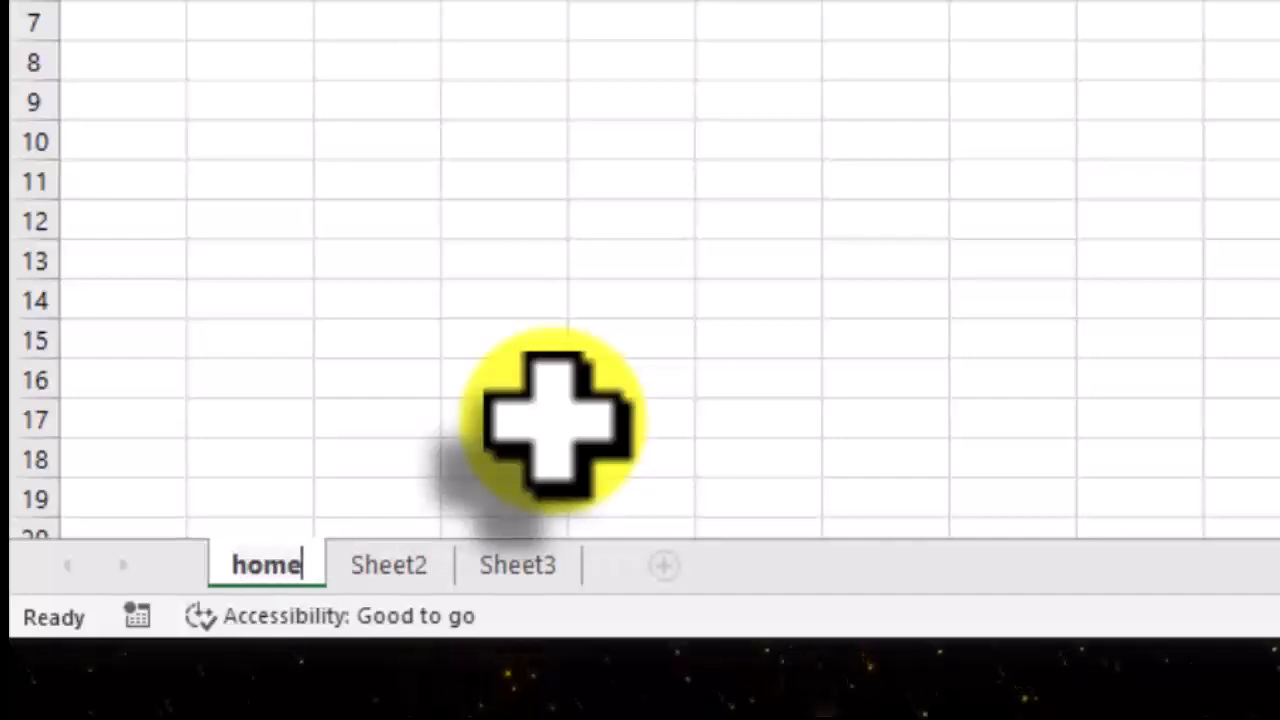
pyautogui.press('Return')
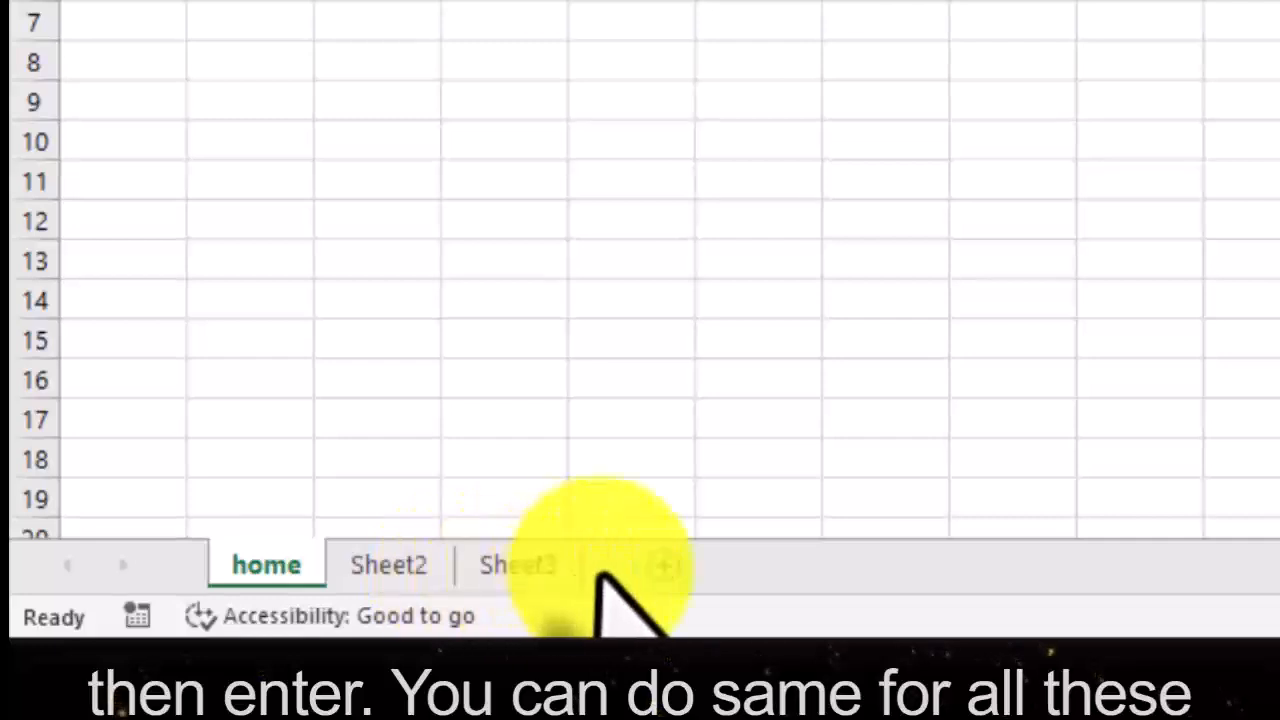
# - Set the tab color of the home sheet to a dark green theme color
pyautogui.rightClick(292, 566)
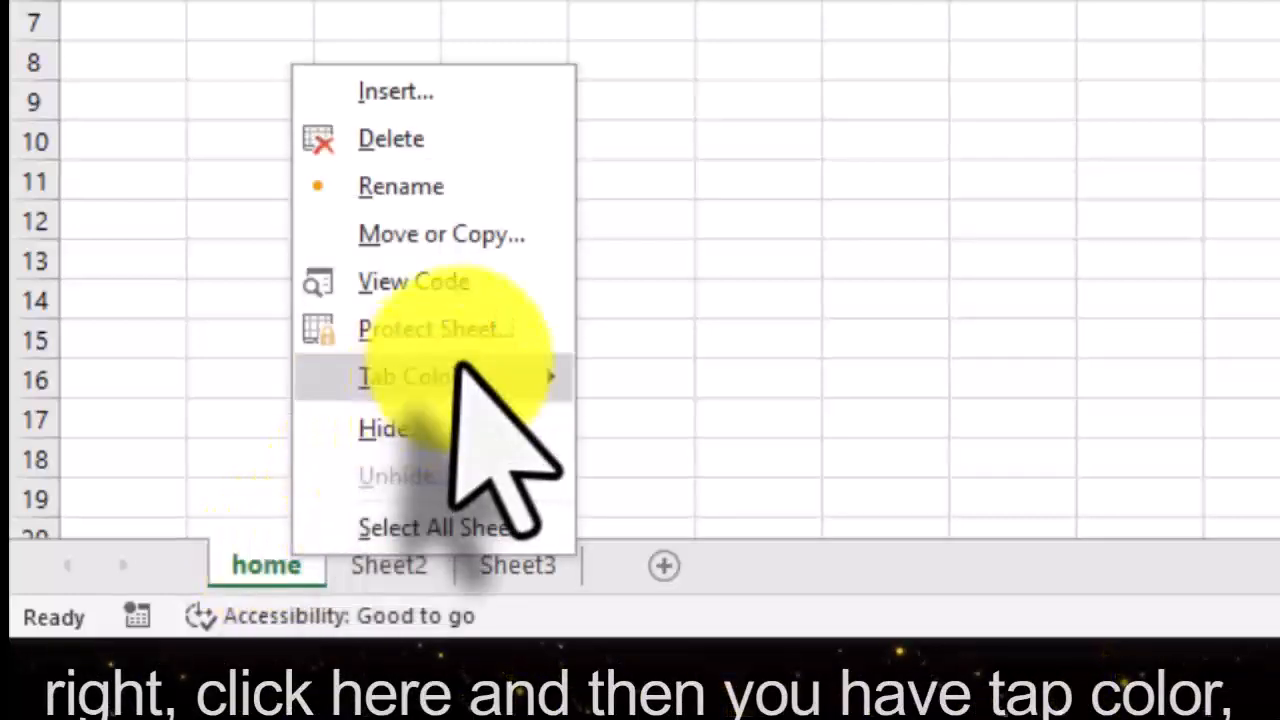
pyautogui.moveTo(465, 376)
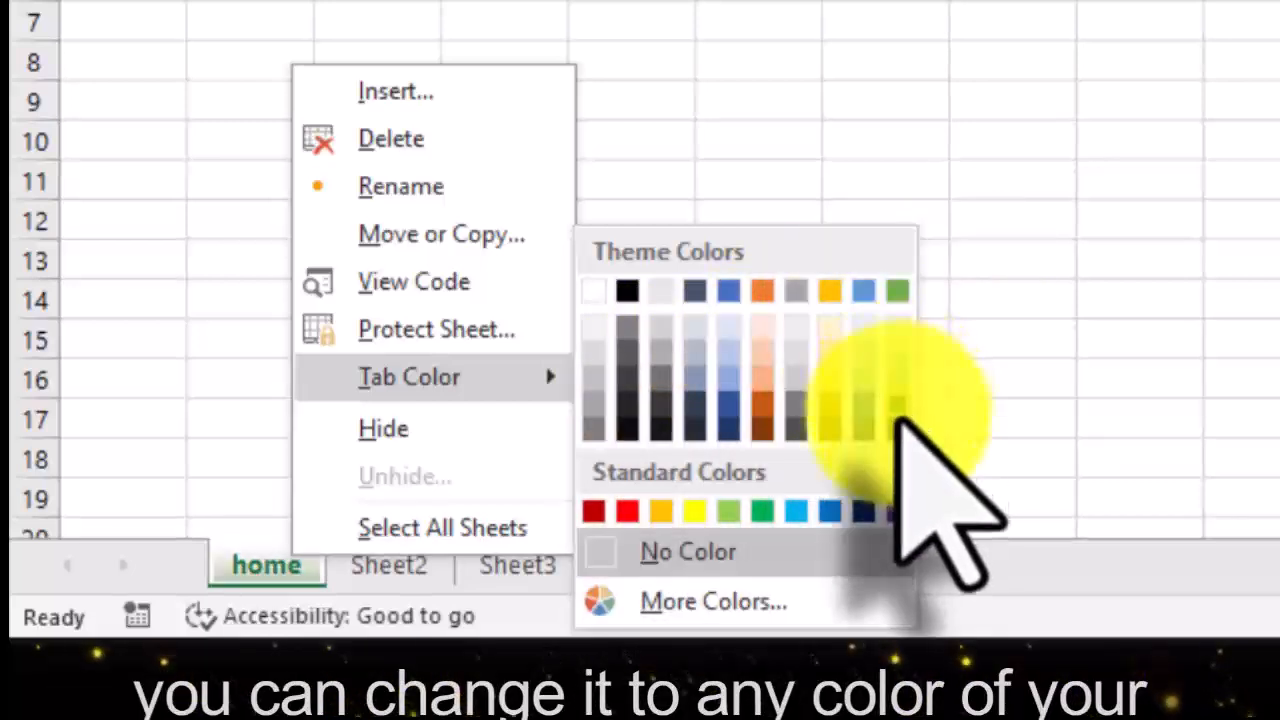
pyautogui.click(897, 405)
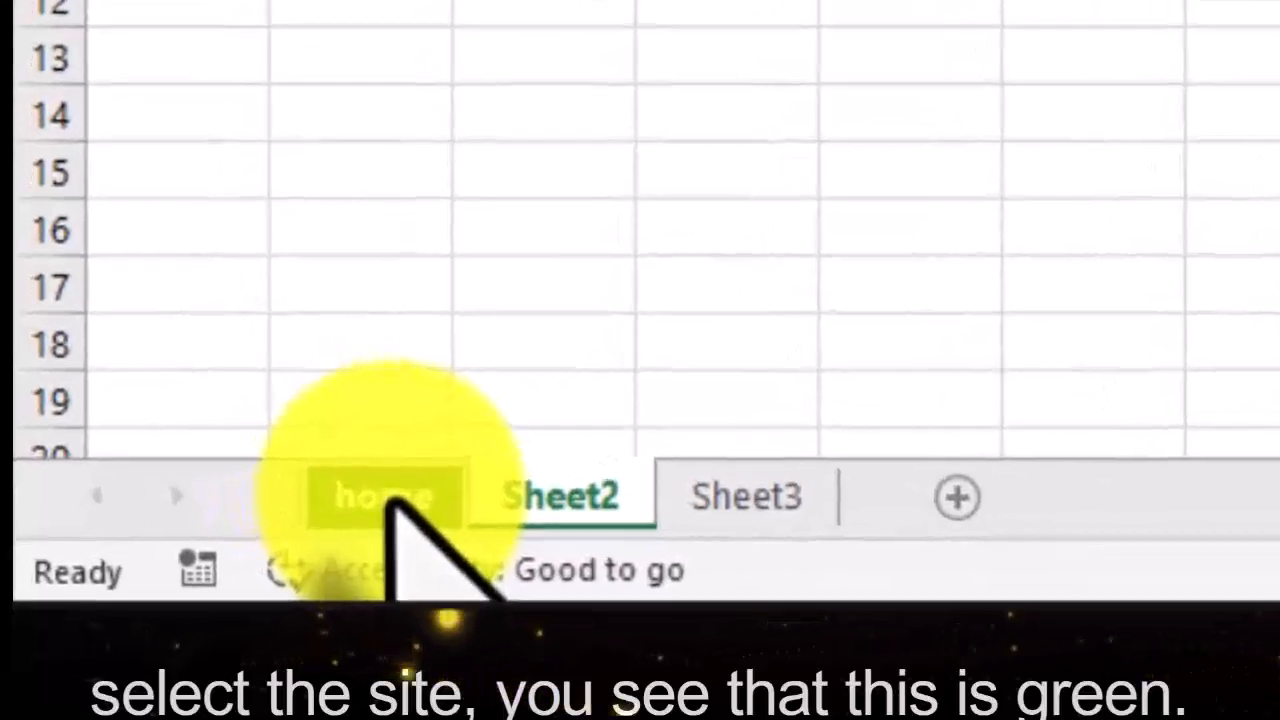
# - Set the tab color of Sheet2 to red
pyautogui.rightClick(580, 487)
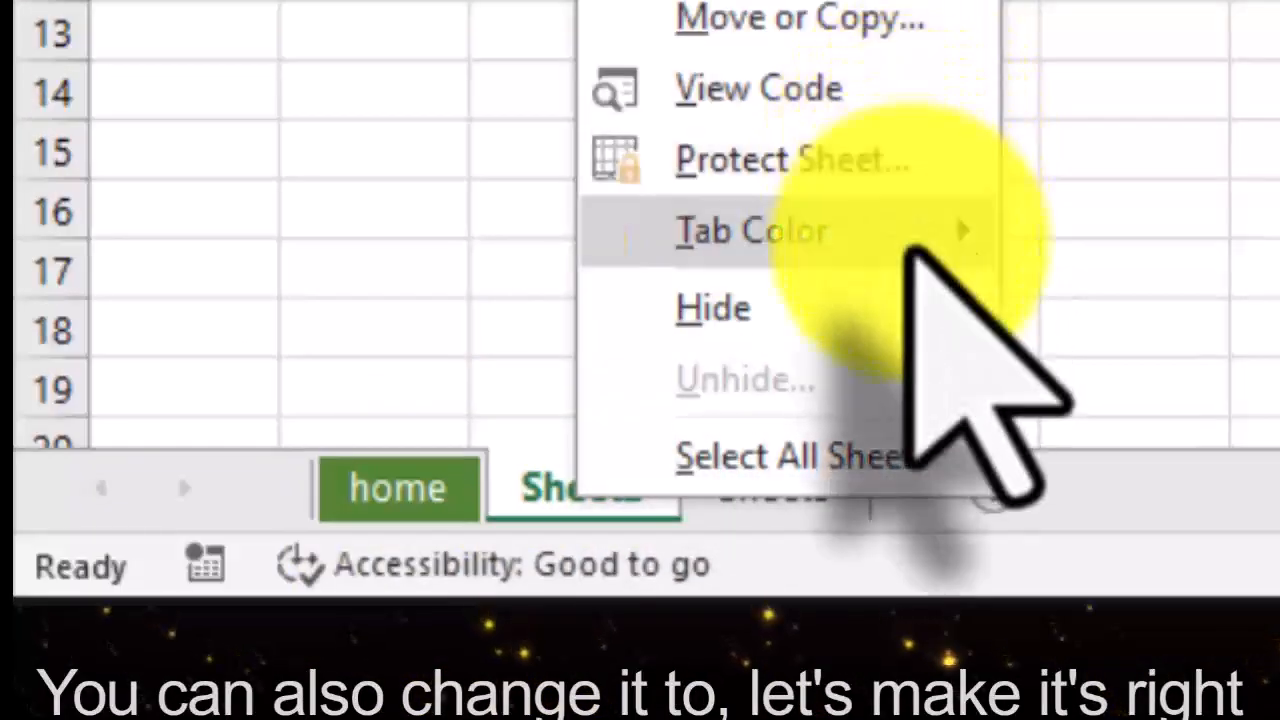
pyautogui.moveTo(922, 240)
pyautogui.click(1077, 406)
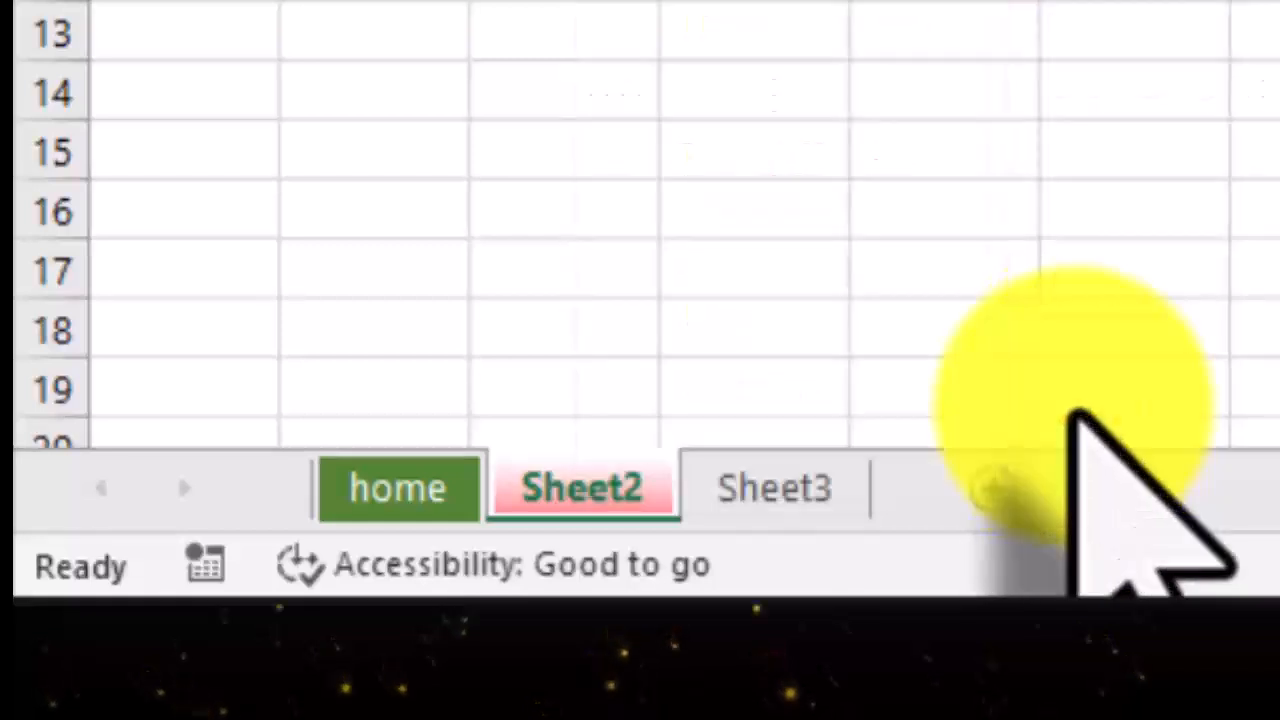
# - Switch to Sheet3 and dismiss the yellow license notice above the worksheet
pyautogui.click(729, 490)
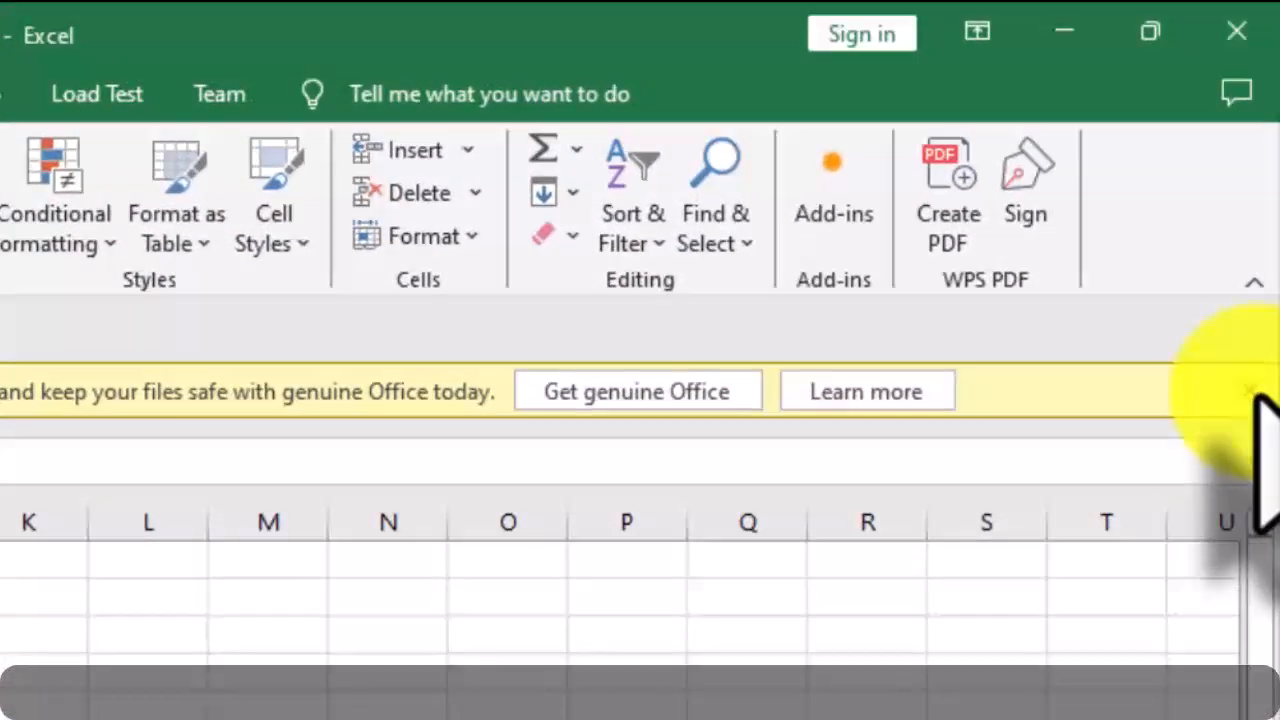
pyautogui.click(1256, 392)
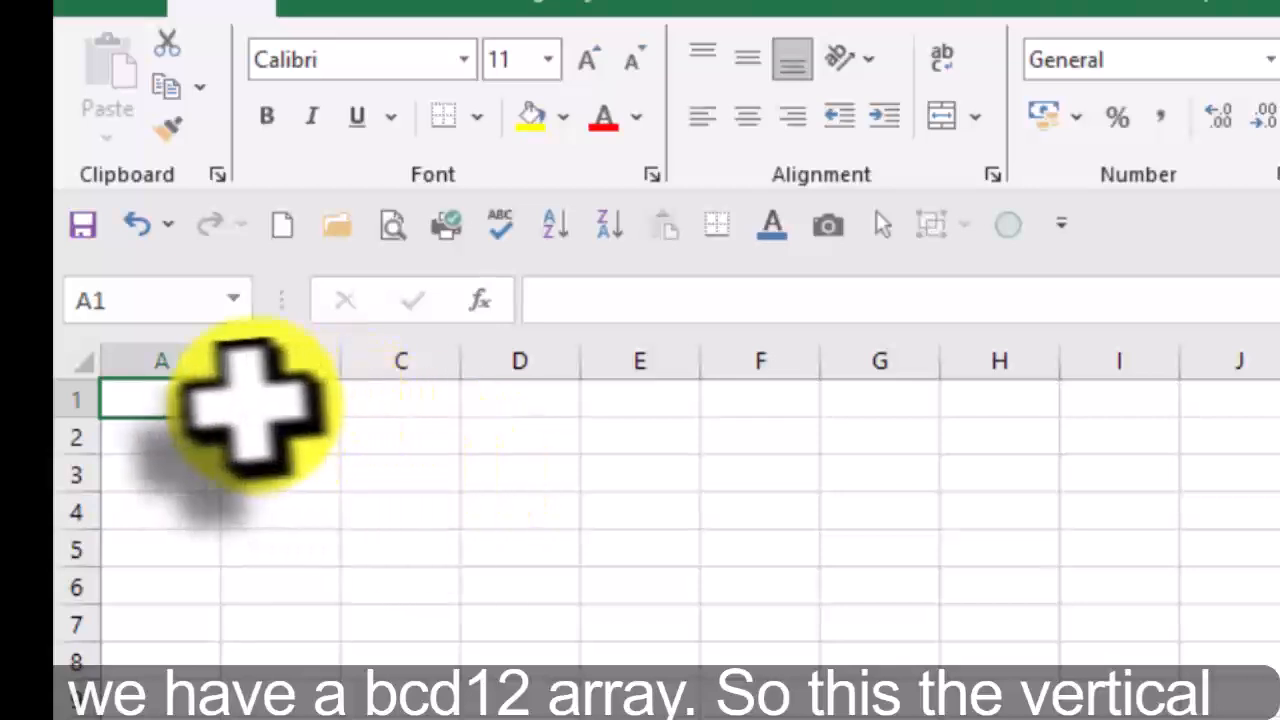
# - Select columns A through F one after another to show the worksheet's vertical divisions
pyautogui.click(152, 360)
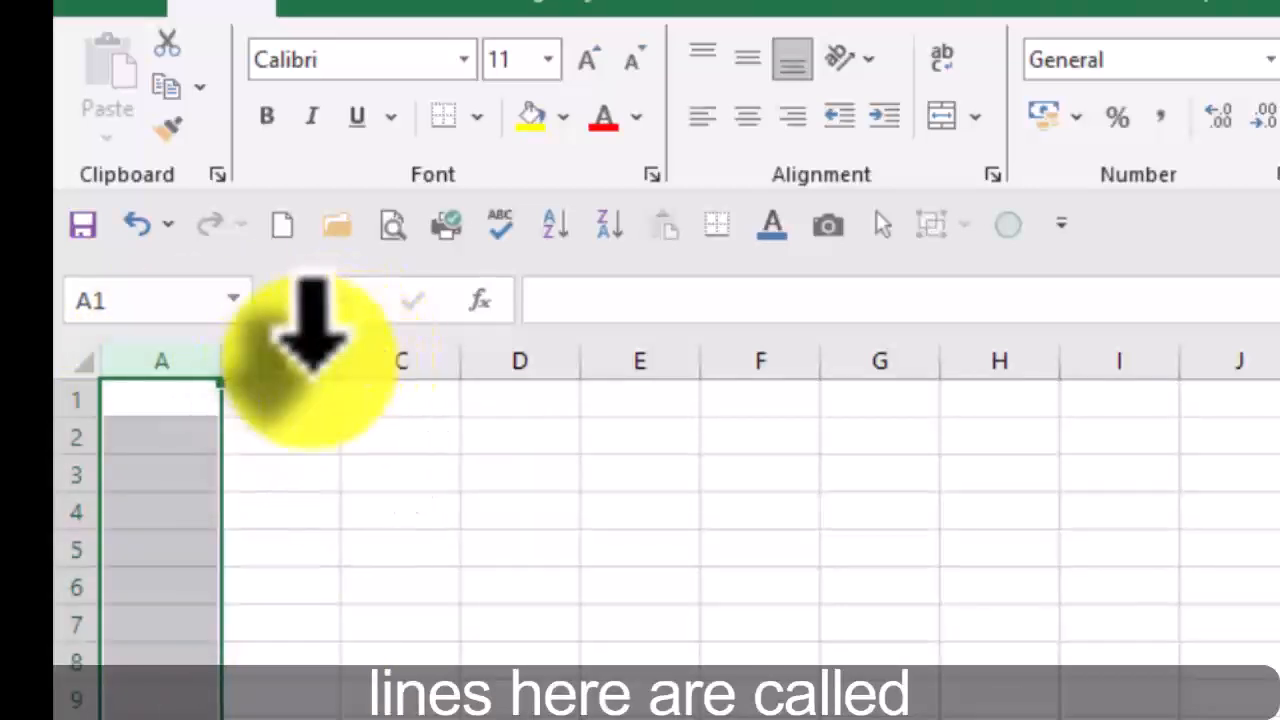
pyautogui.click(315, 360)
pyautogui.click(395, 360)
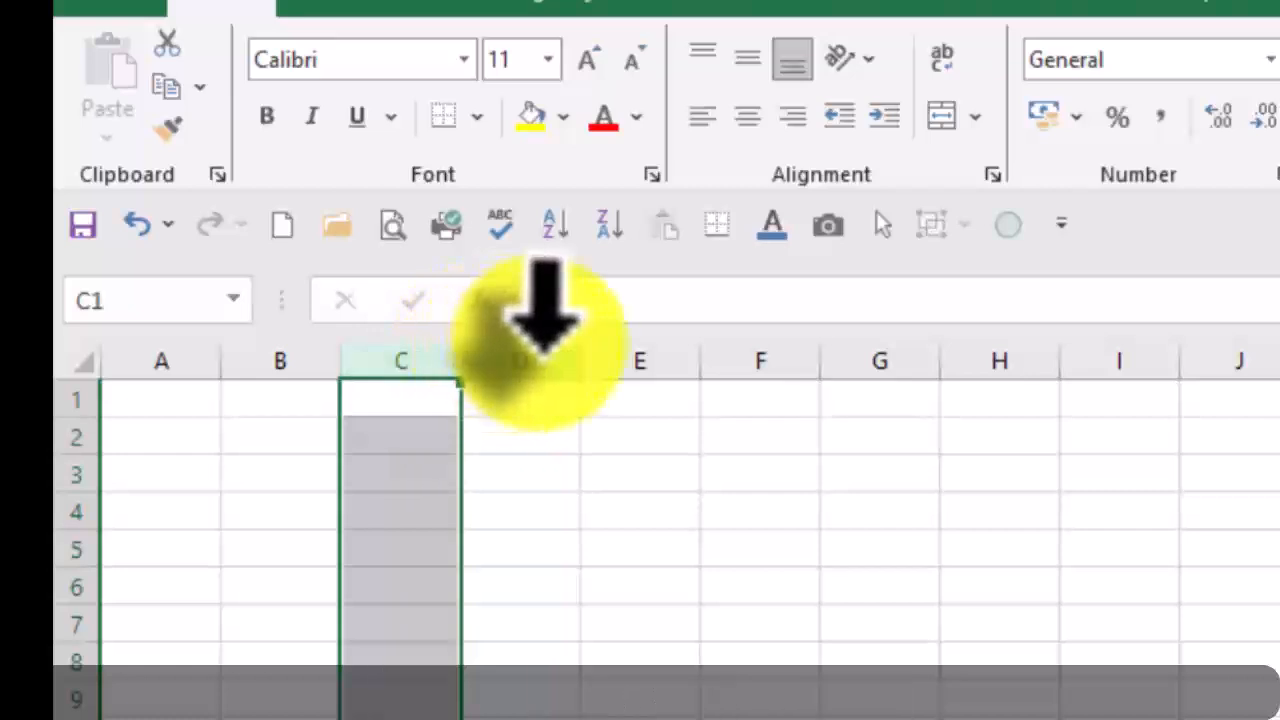
pyautogui.click(527, 358)
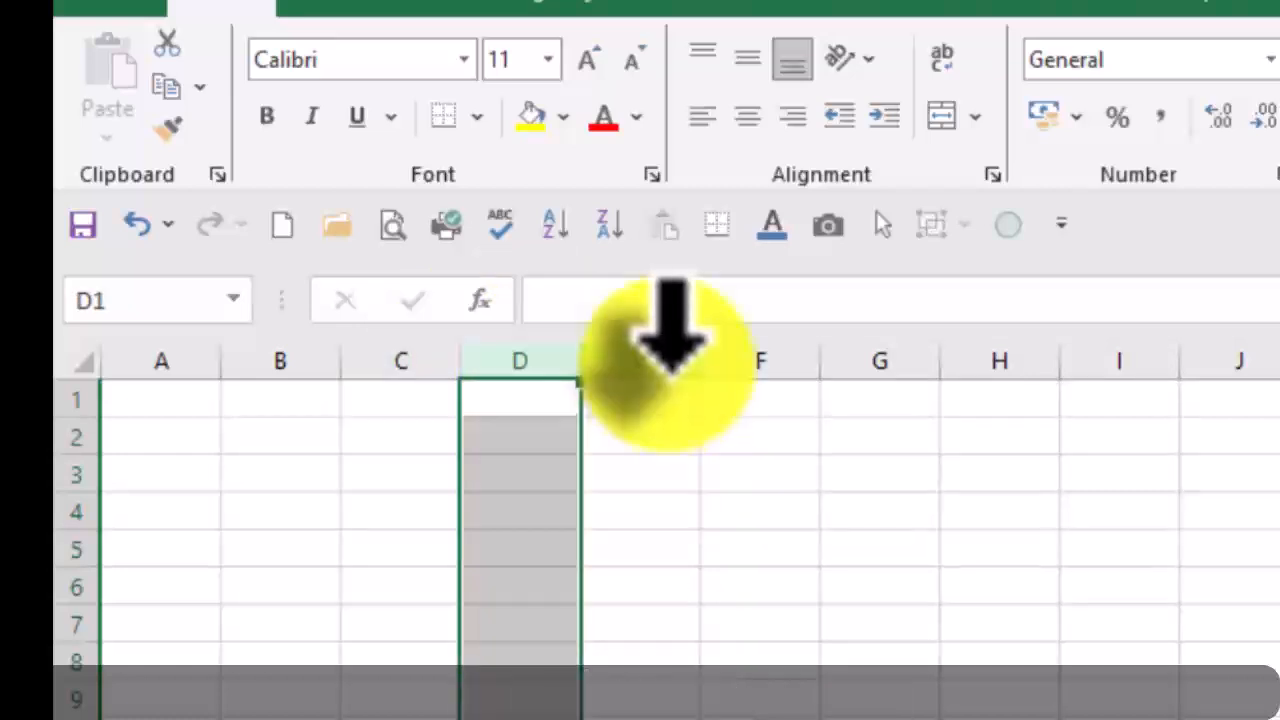
pyautogui.click(669, 360)
pyautogui.click(775, 360)
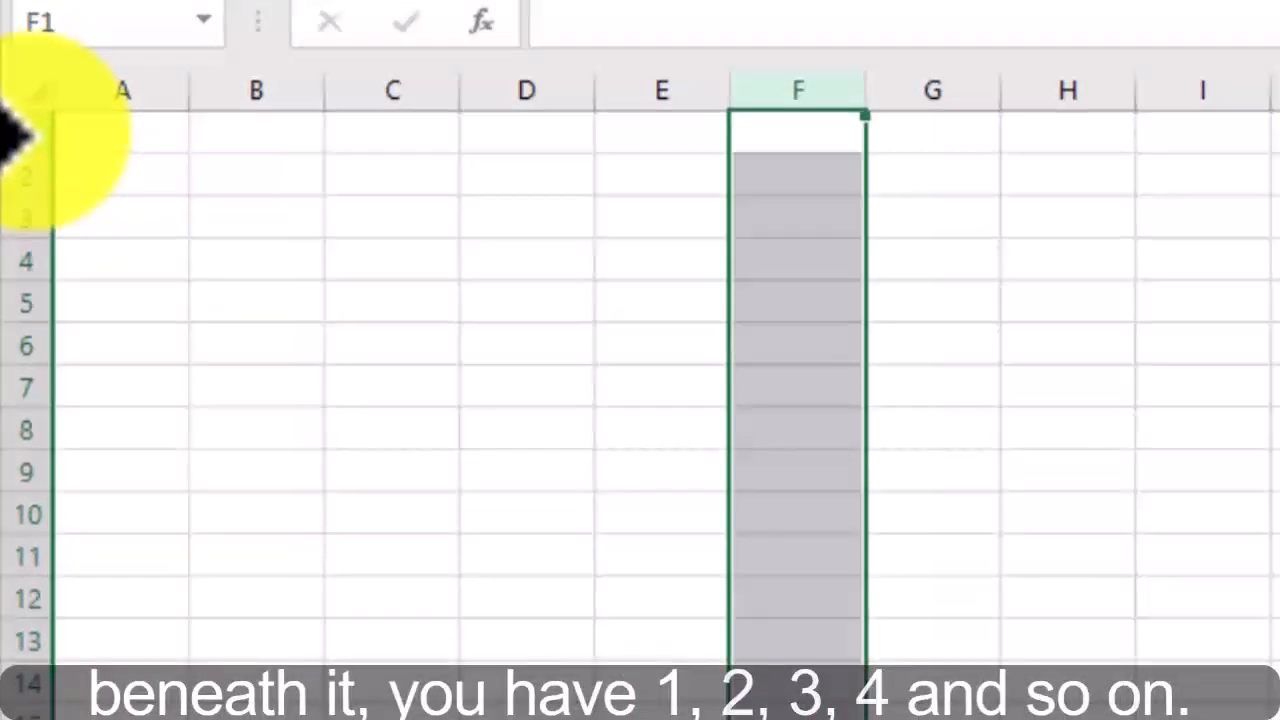
# - Select rows 1, 2 and 3 one after another, then clear the row selection by selecting cell B9
pyautogui.click(20, 133)
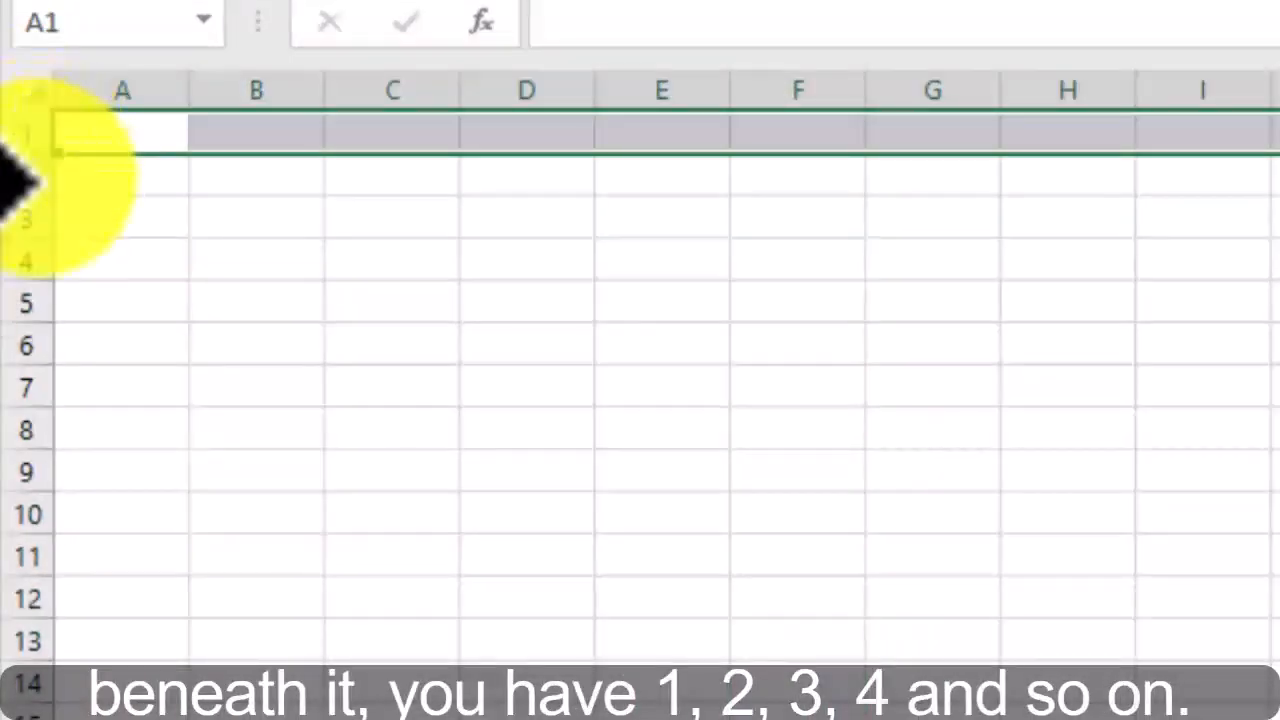
pyautogui.click(25, 176)
pyautogui.click(25, 219)
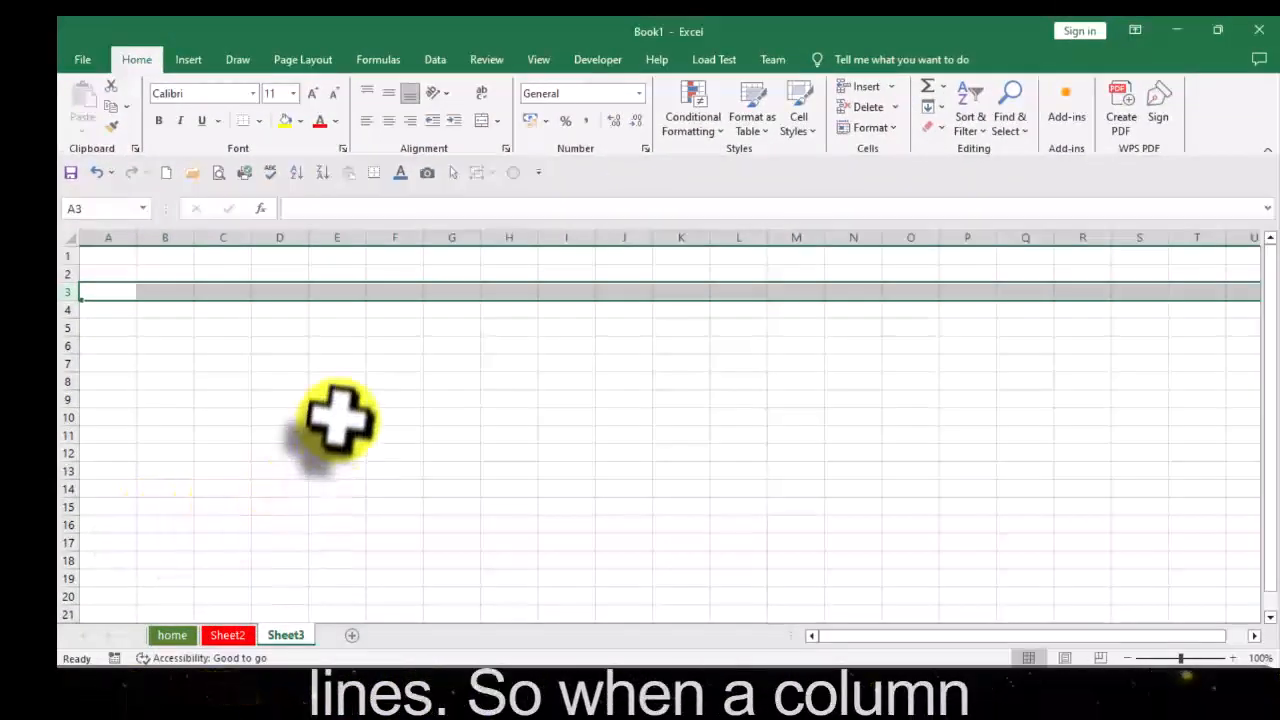
pyautogui.click(186, 400)
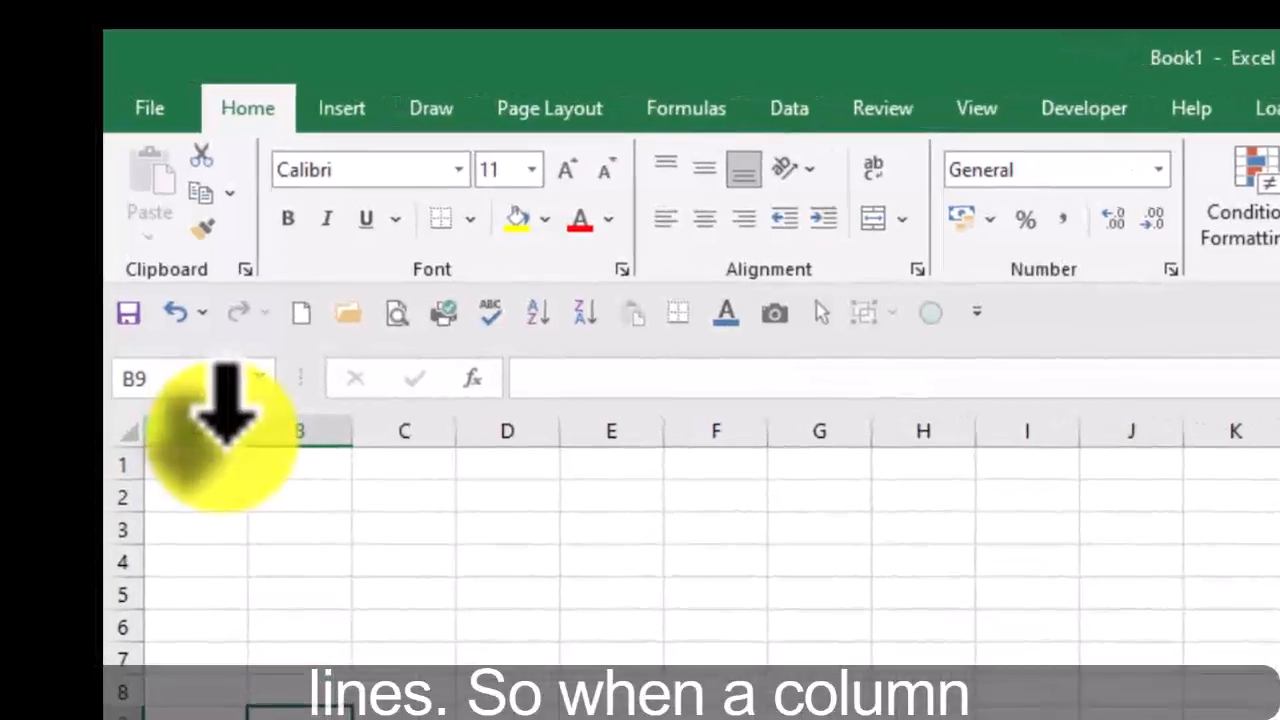
# - Select column A, row 1 and the cell where they intersect to show what a cell is
pyautogui.click(195, 396)
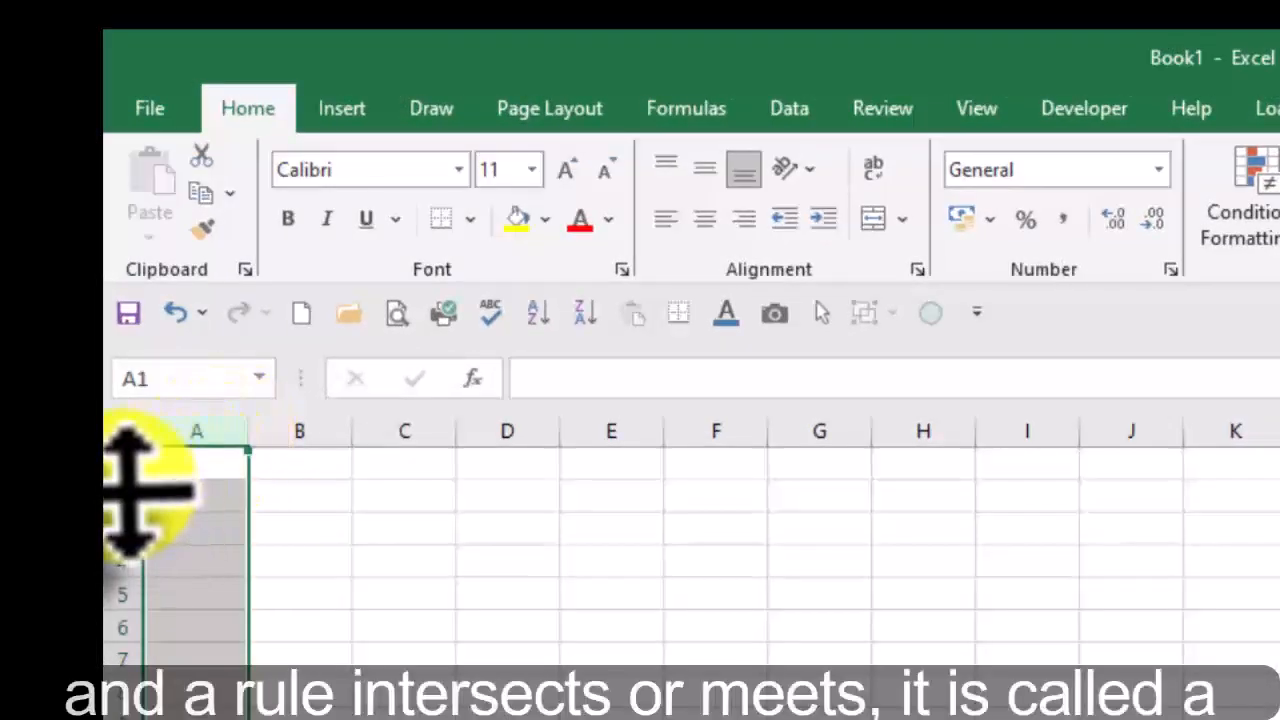
pyautogui.click(130, 463)
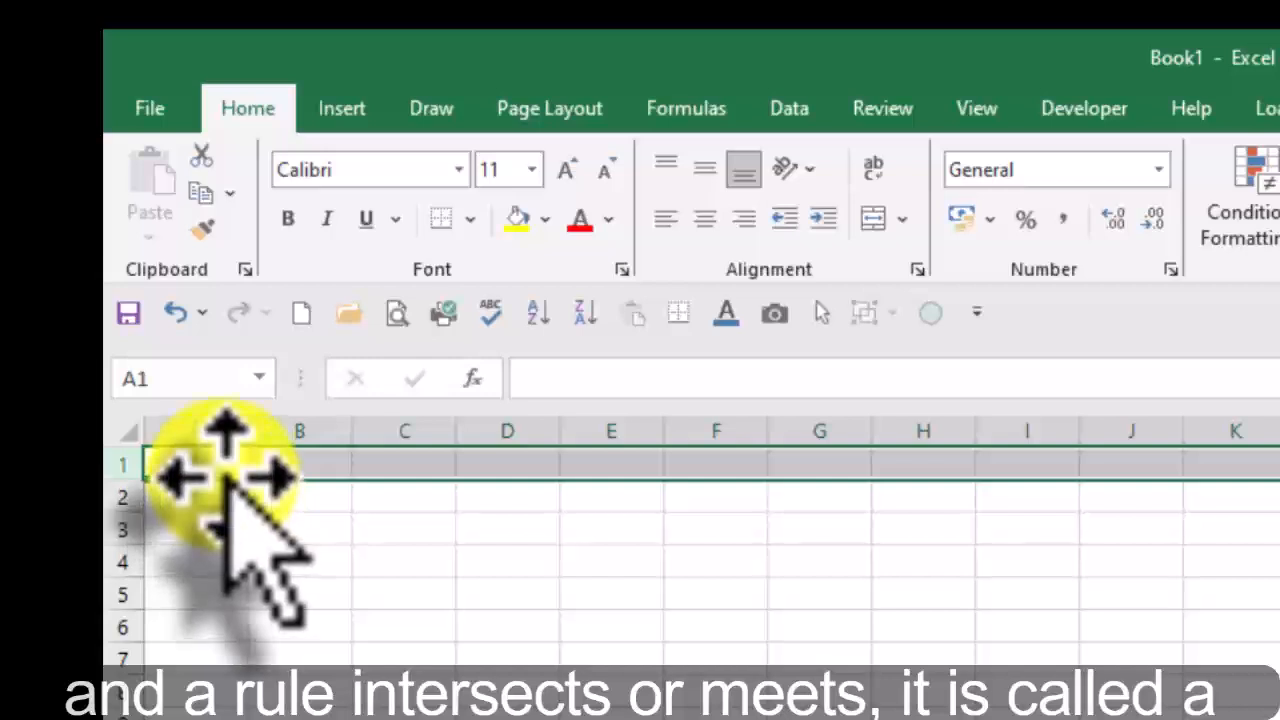
pyautogui.click(208, 465)
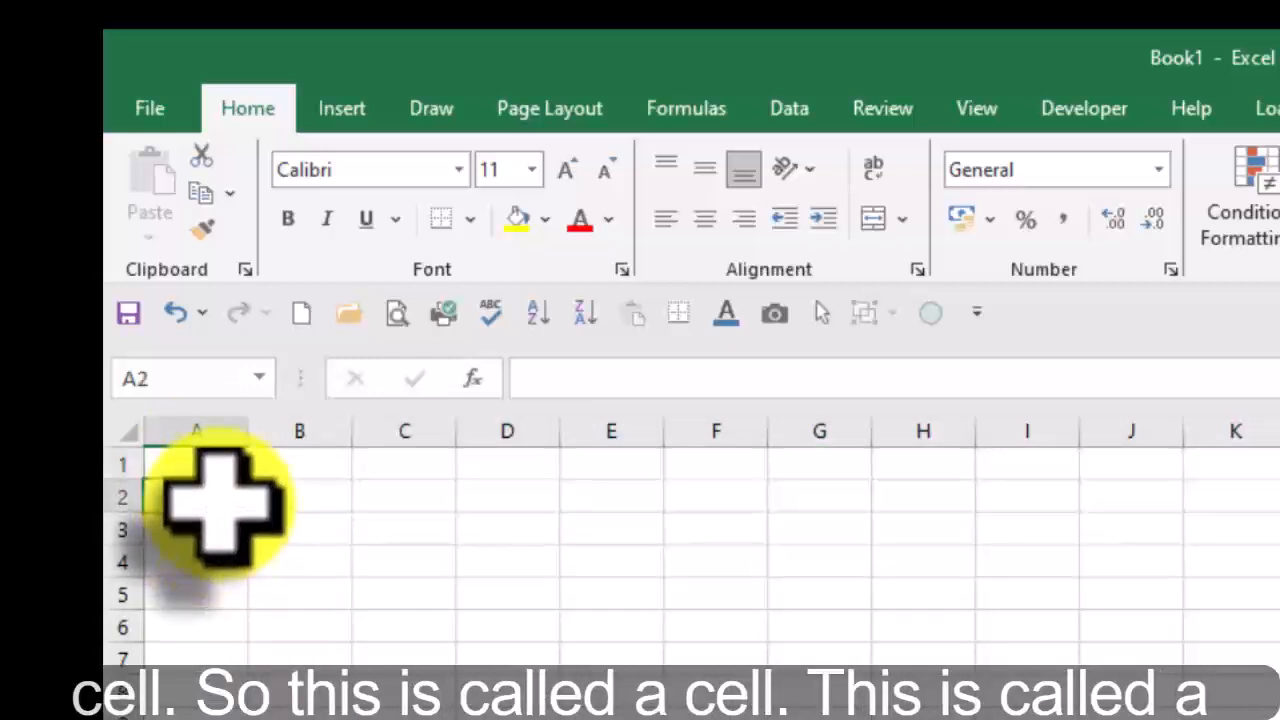
# - Select individual cells across the grid, including B1, C5, A1, F7, A4, G7 and E7, to examine their cell references
pyautogui.click(288, 492)
pyautogui.click(296, 462)
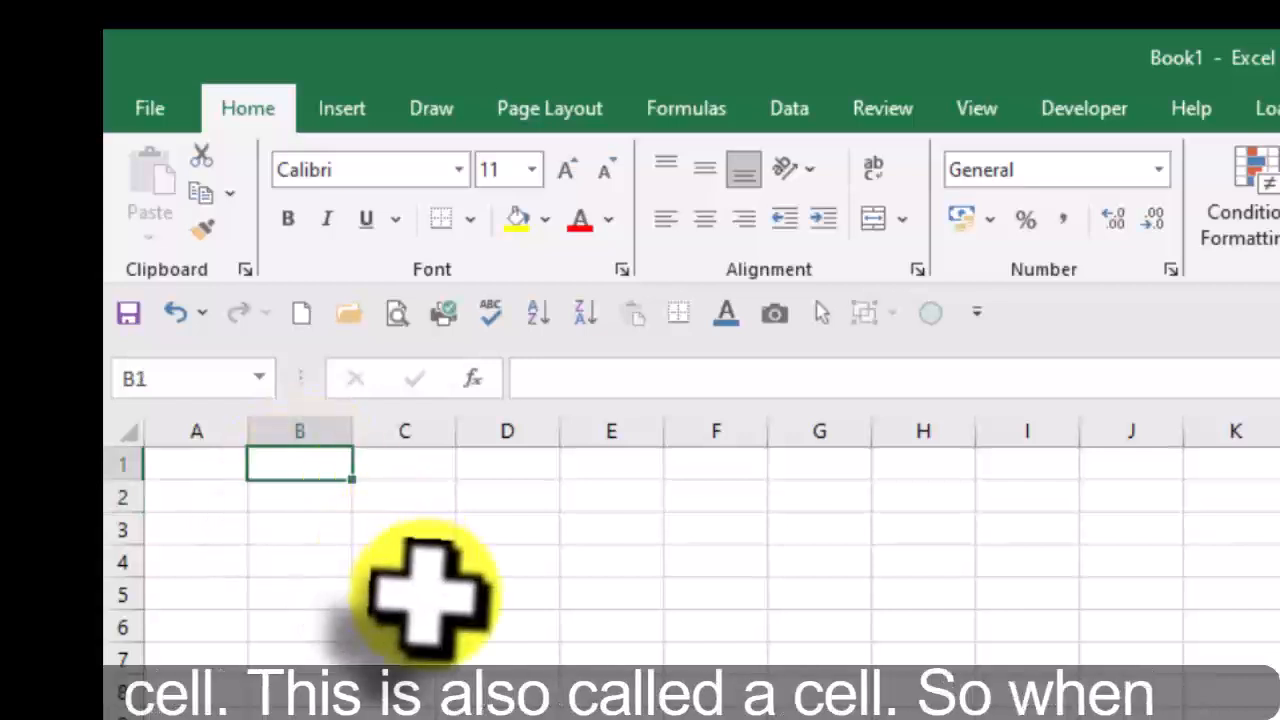
pyautogui.click(427, 595)
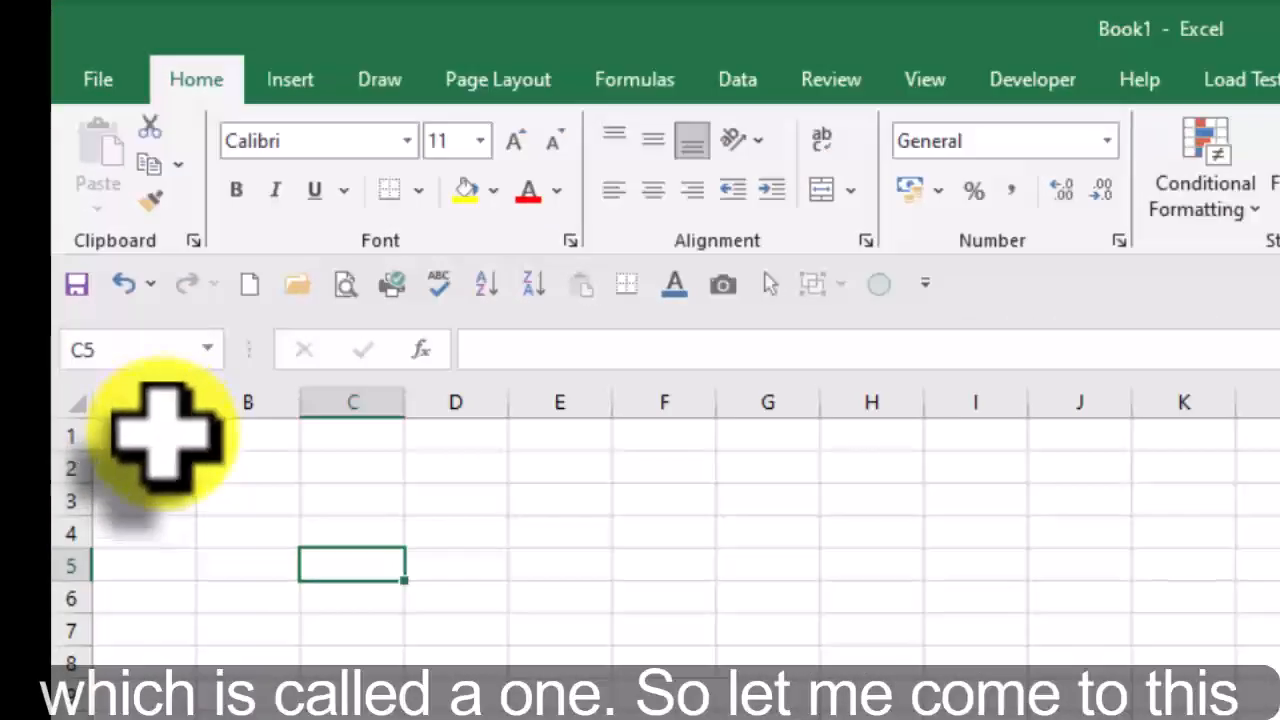
pyautogui.click(160, 434)
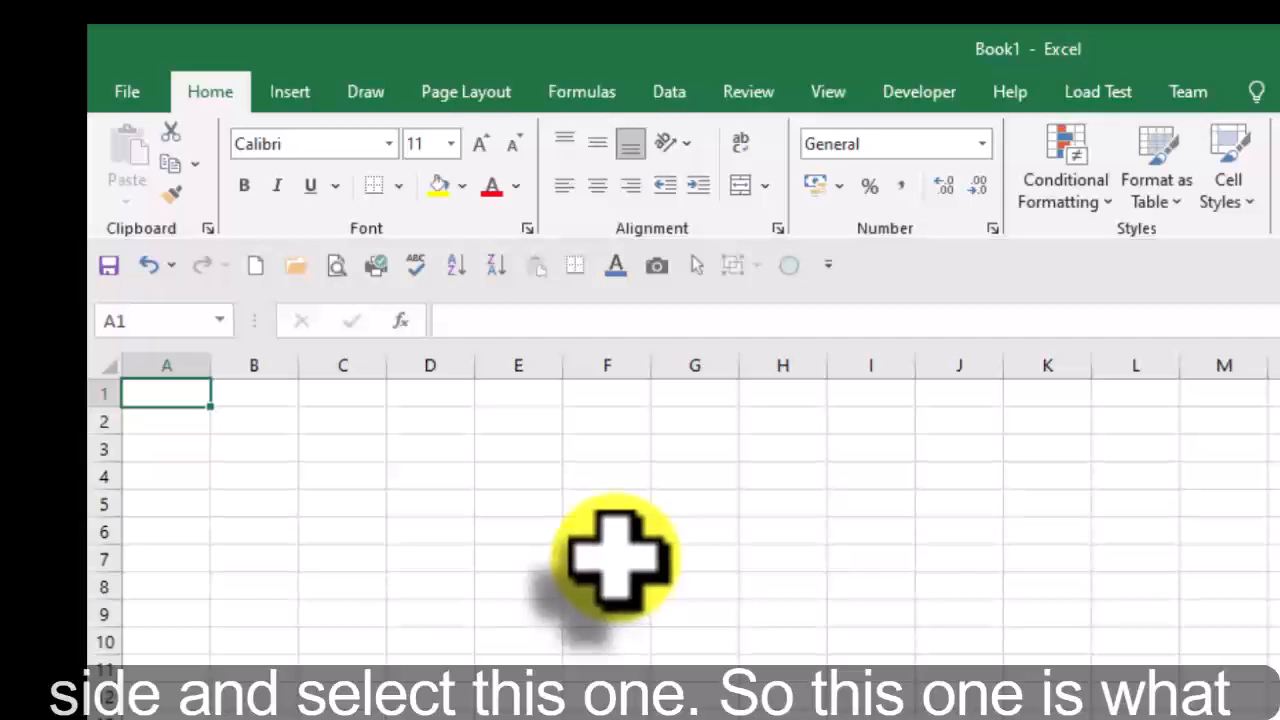
pyautogui.click(617, 558)
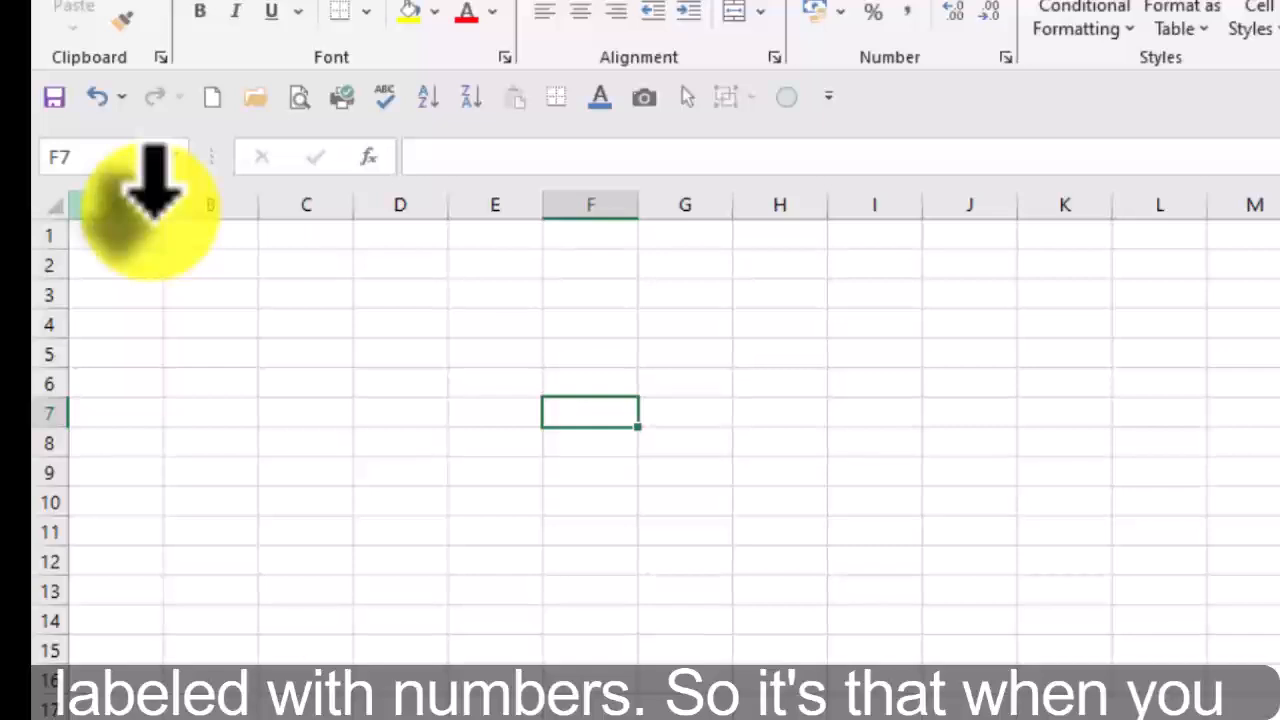
pyautogui.click(138, 326)
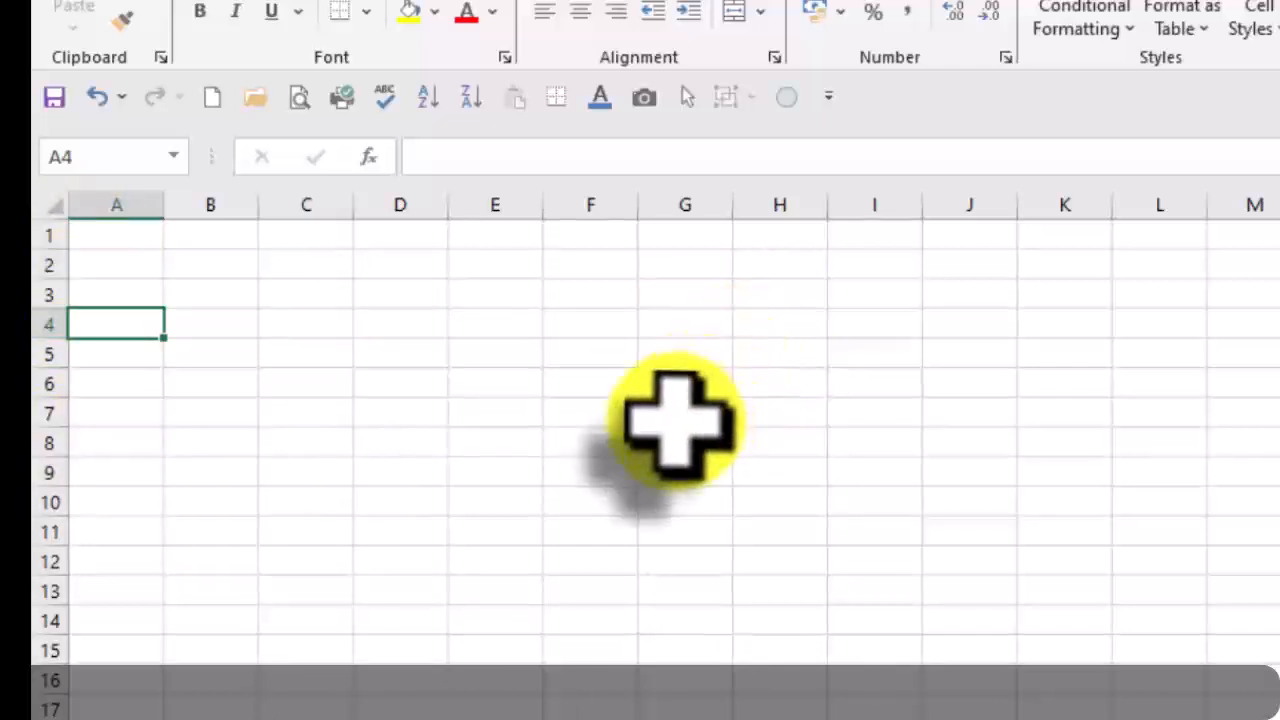
pyautogui.click(678, 420)
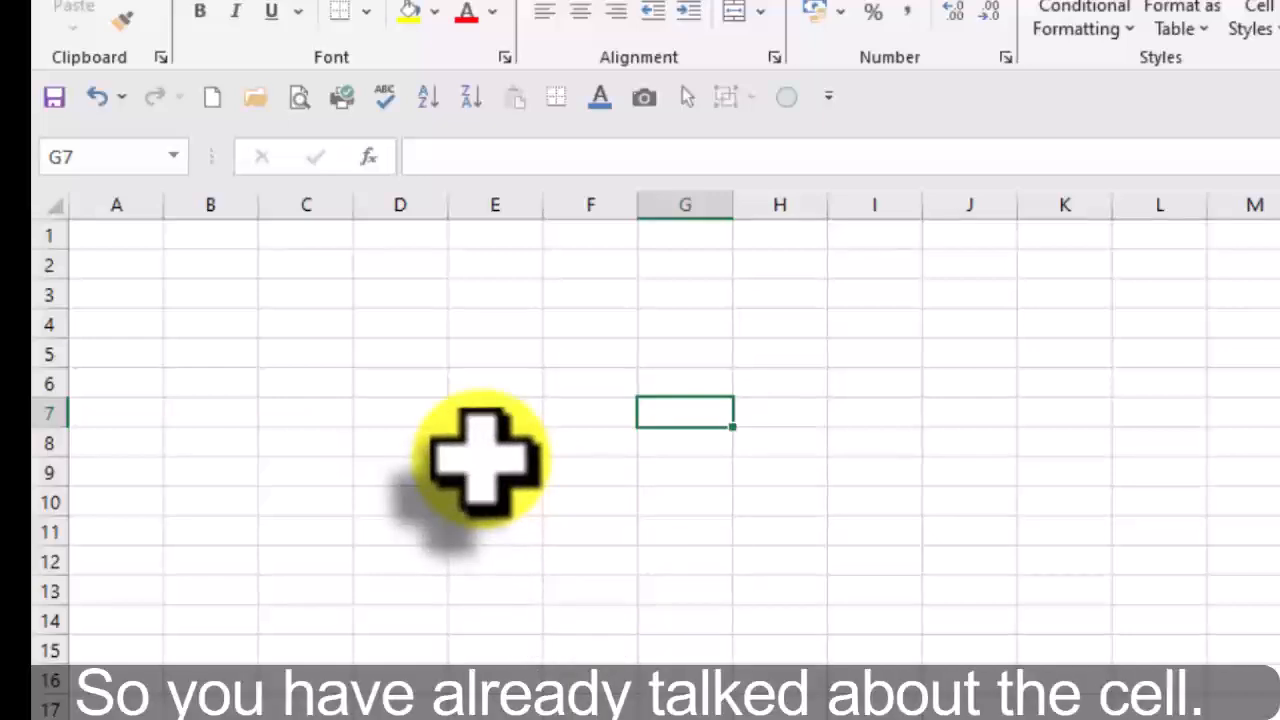
pyautogui.click(510, 412)
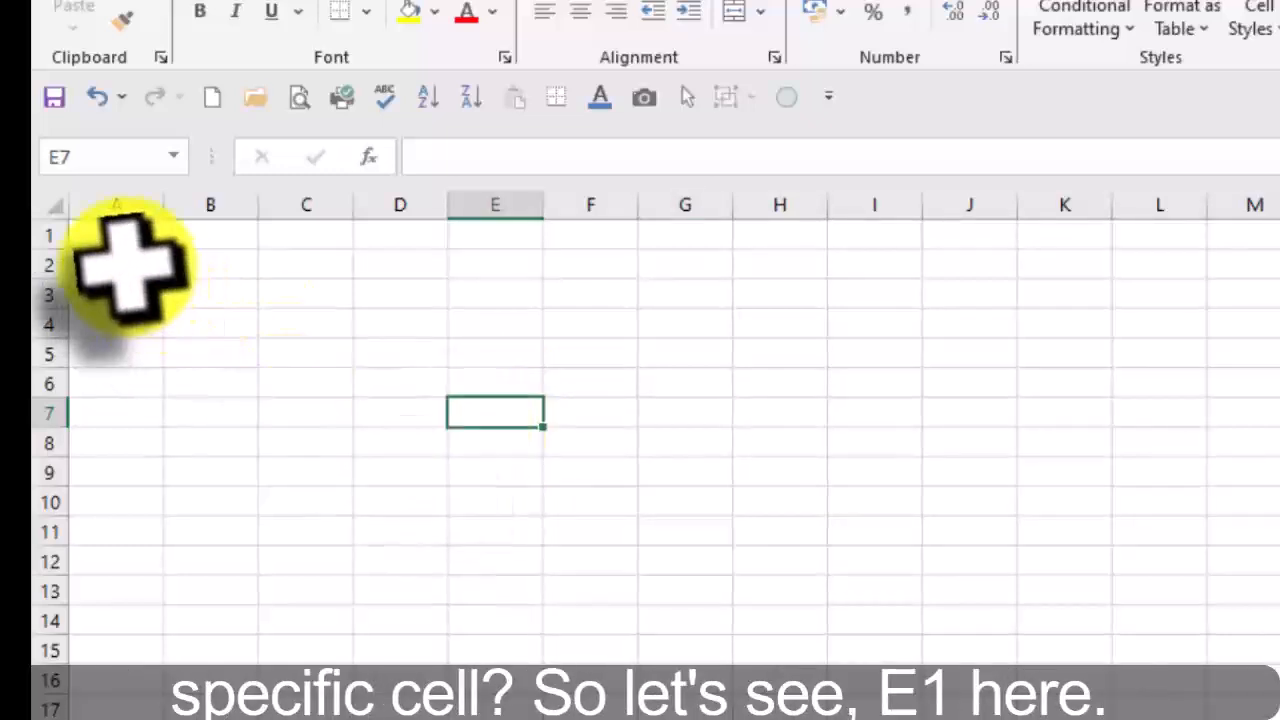
# - Enter "NAME" in cell A1 and reselect that cell
pyautogui.click(143, 246)
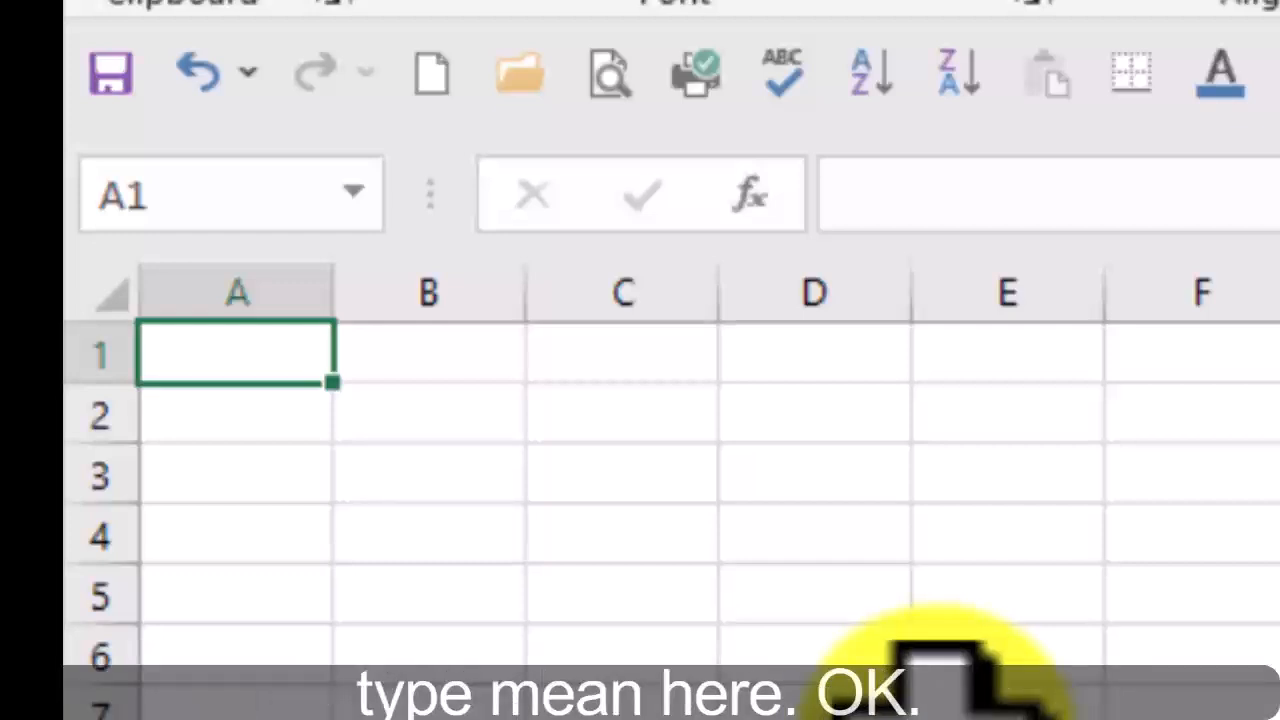
pyautogui.write('NAME')
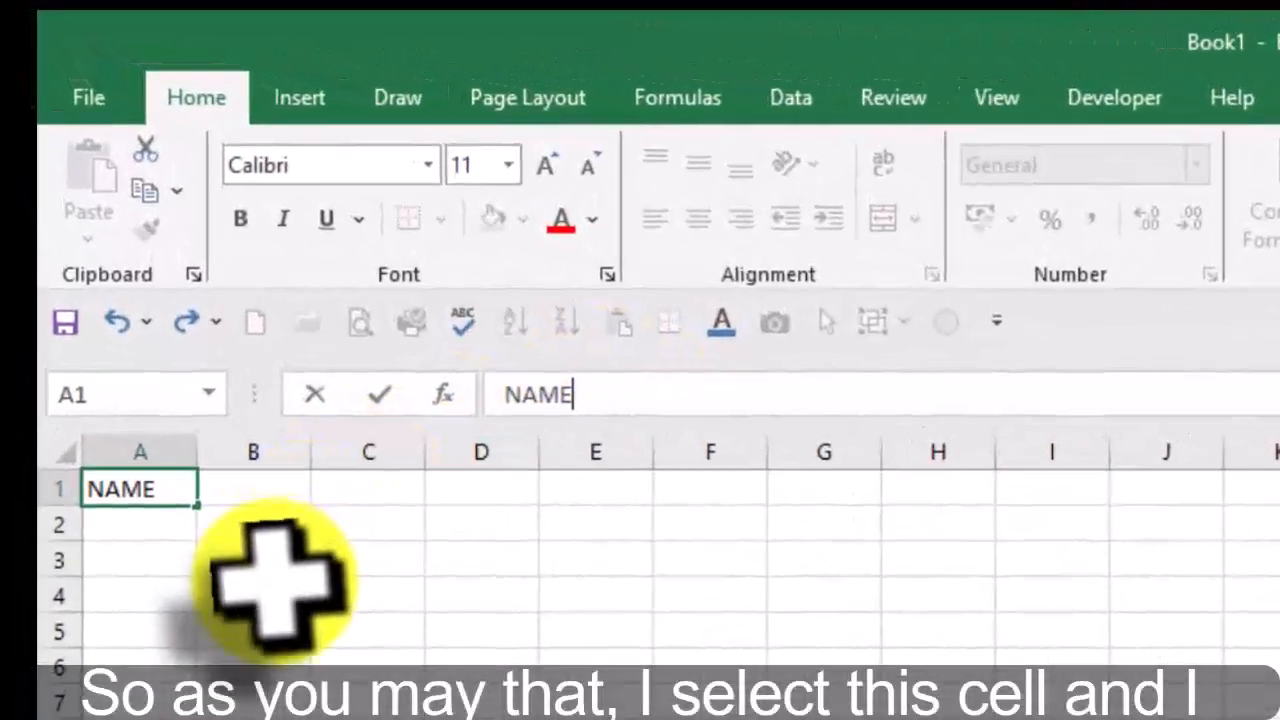
pyautogui.click(255, 585)
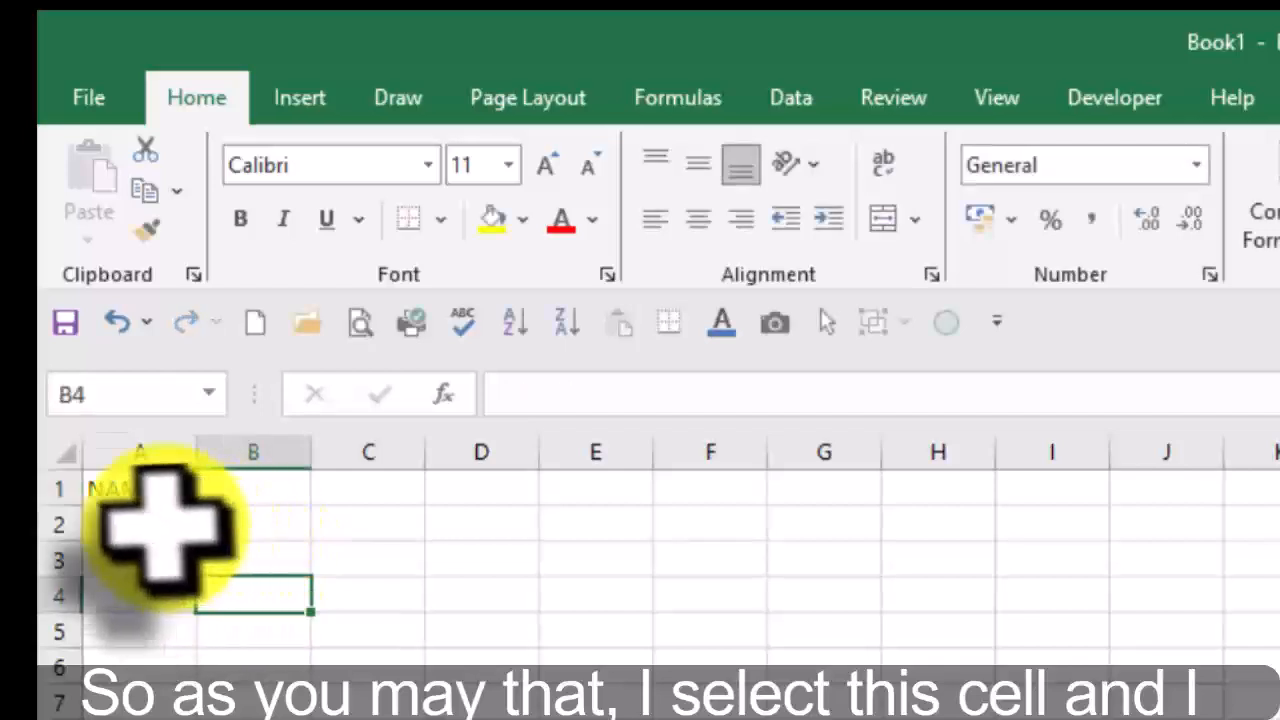
pyautogui.click(168, 490)
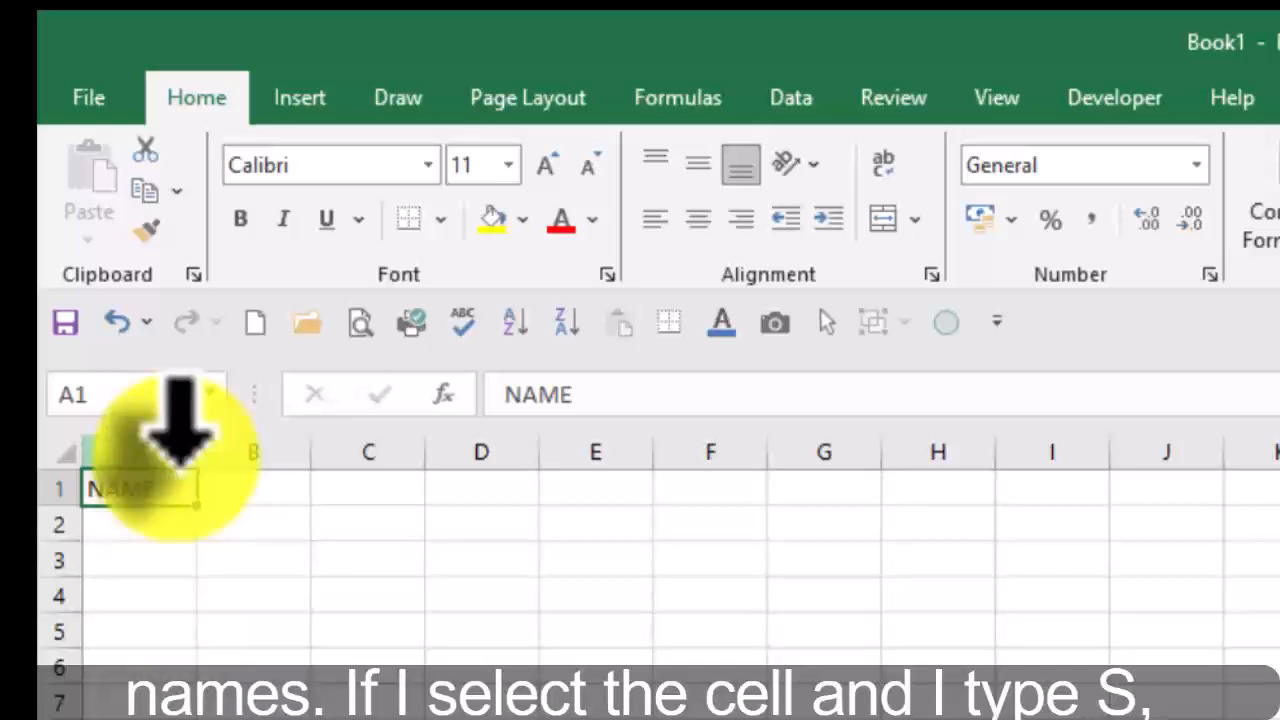
# - Overwrite the contents of cell A1 with "S" and reselect that cell
pyautogui.write('S')
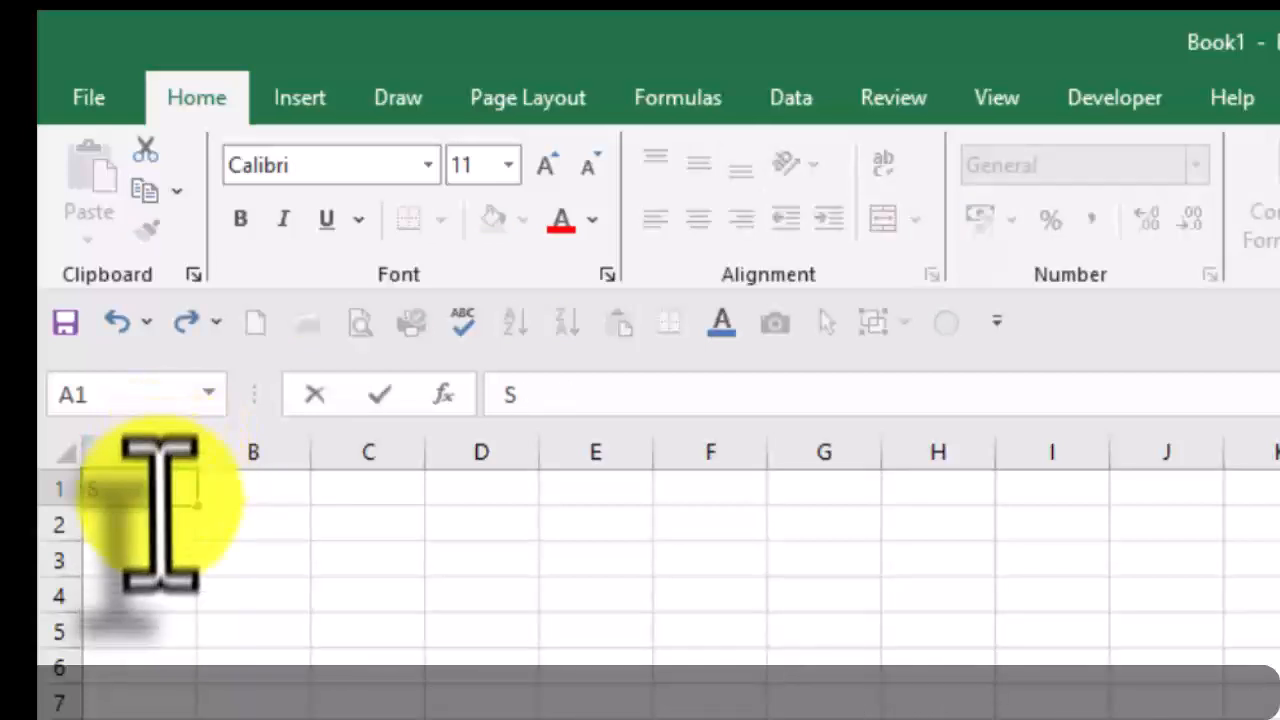
pyautogui.click(212, 628)
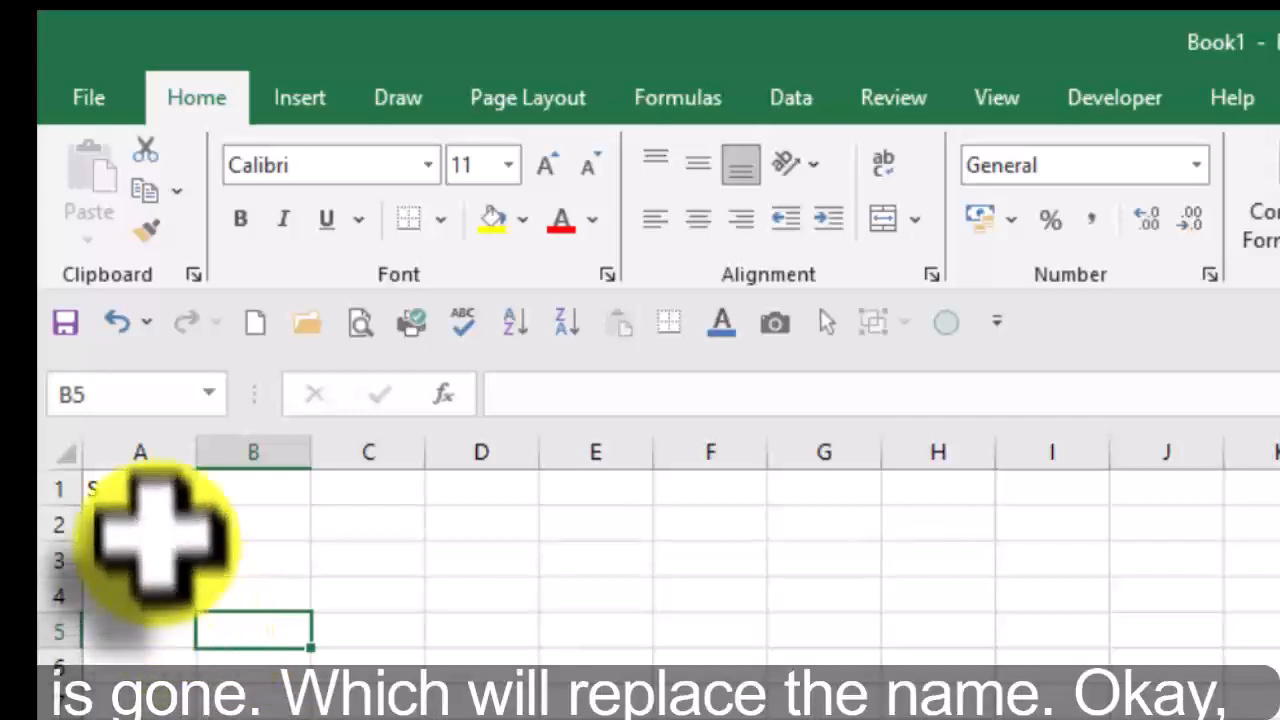
pyautogui.click(150, 492)
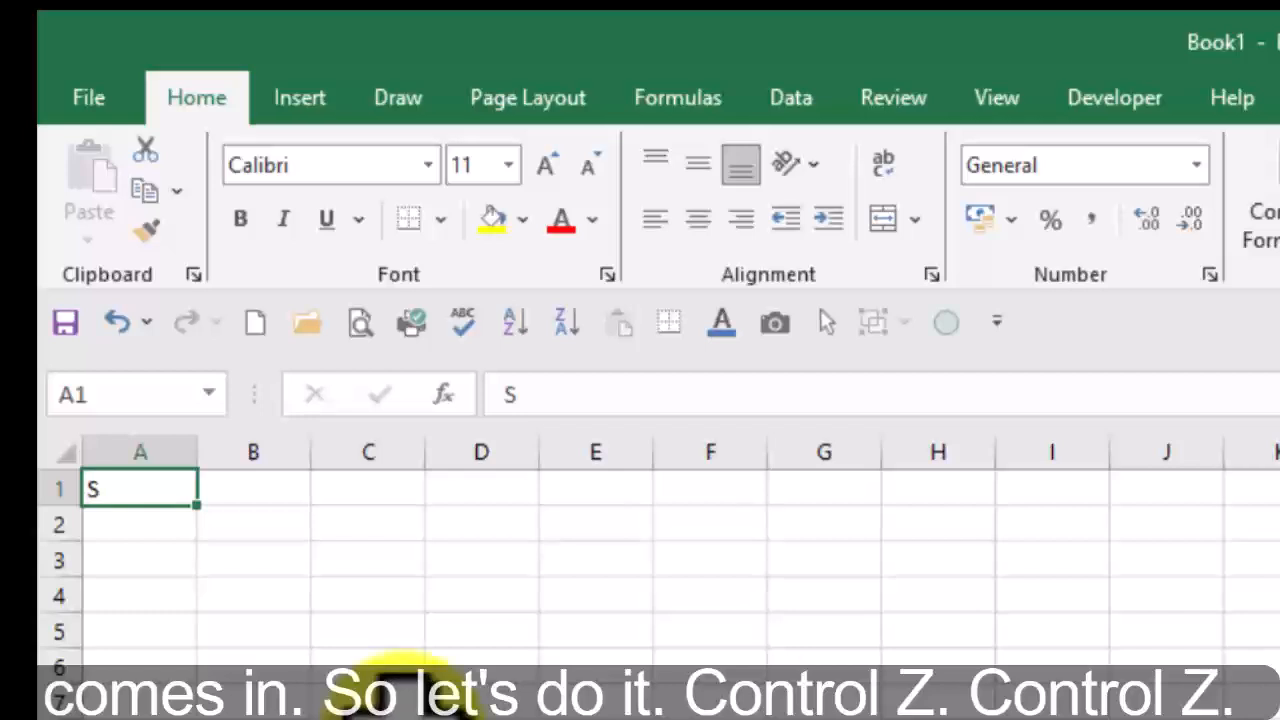
# - Undo the last two entries in cell A1, and redo the entry of "NAME"
pyautogui.hotkey('ctrl', 'z')
pyautogui.hotkey('ctrl', 'z')
pyautogui.click(395, 700)
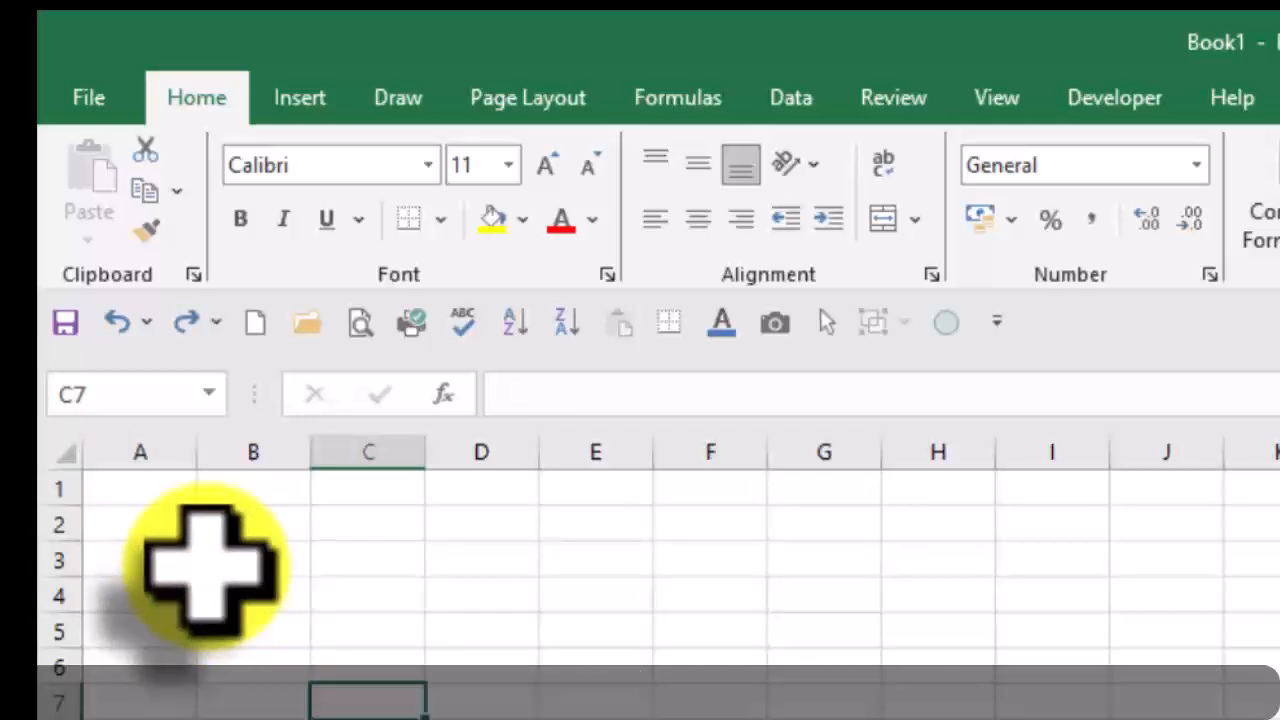
pyautogui.hotkey('ctrl', 'y')
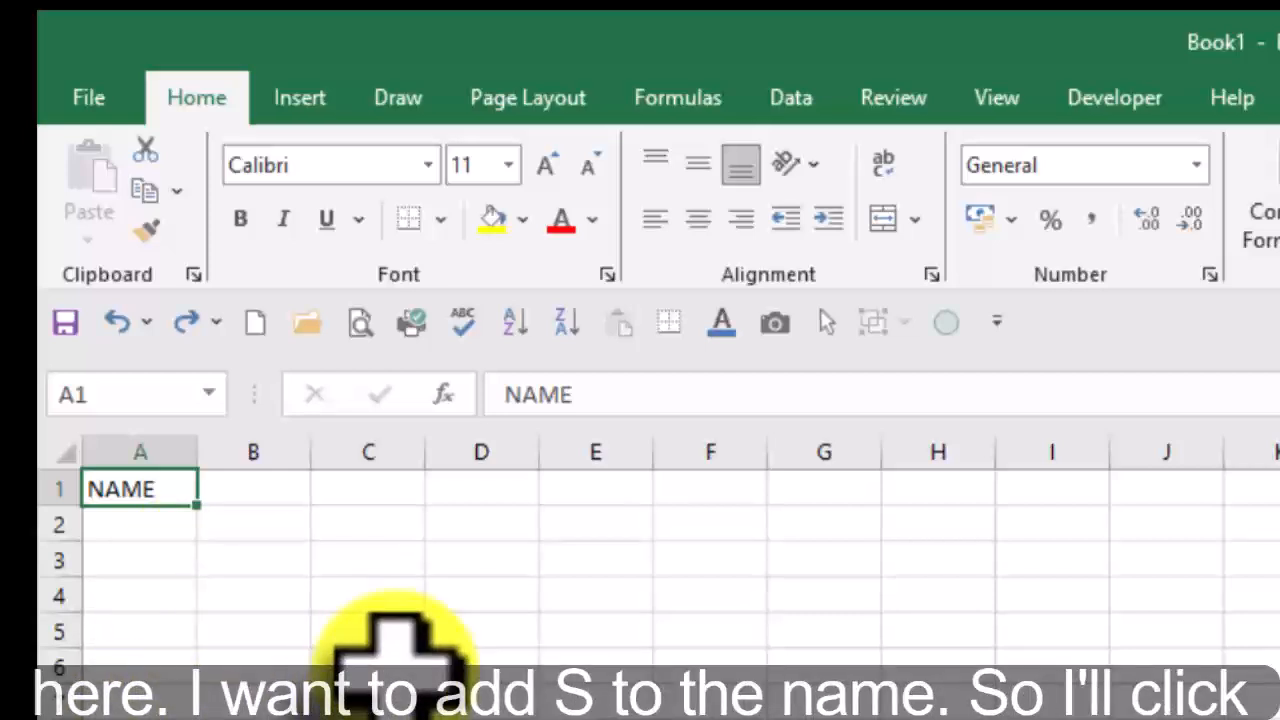
# - Append "S" to the existing text in cell A1 so it reads "NAMES", and check the entry
pyautogui.click(597, 400)
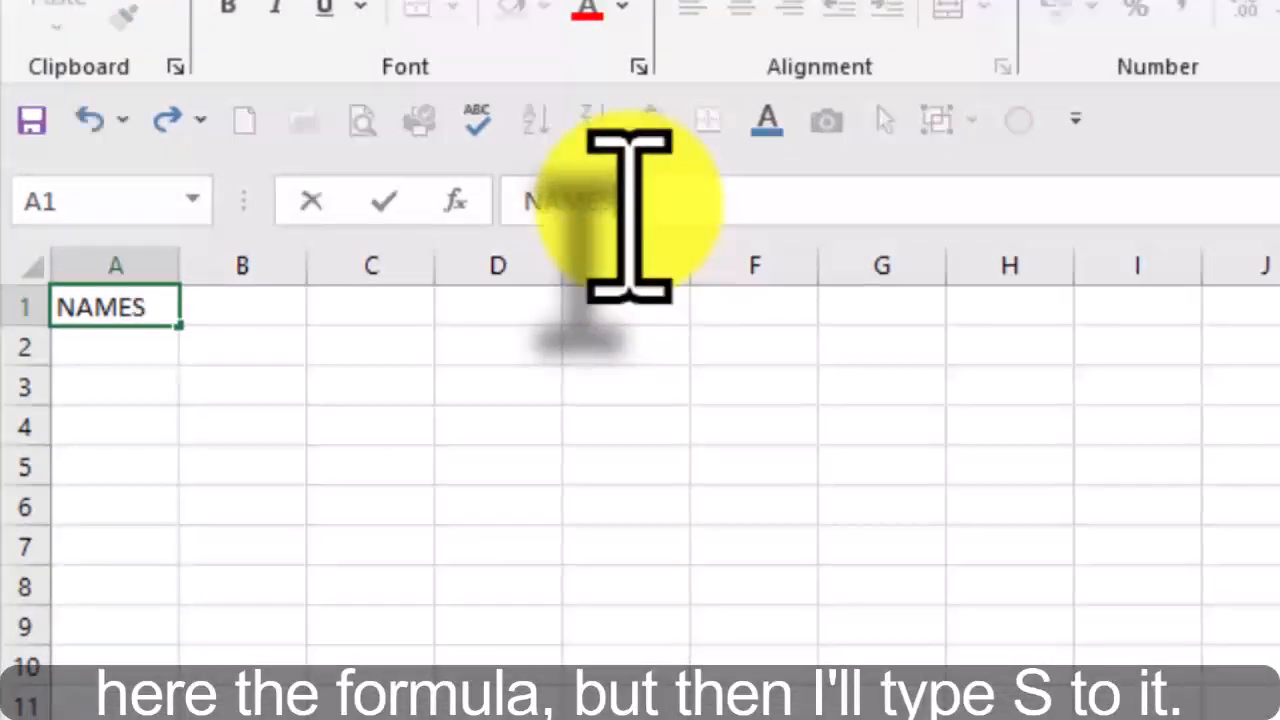
pyautogui.press('Return')
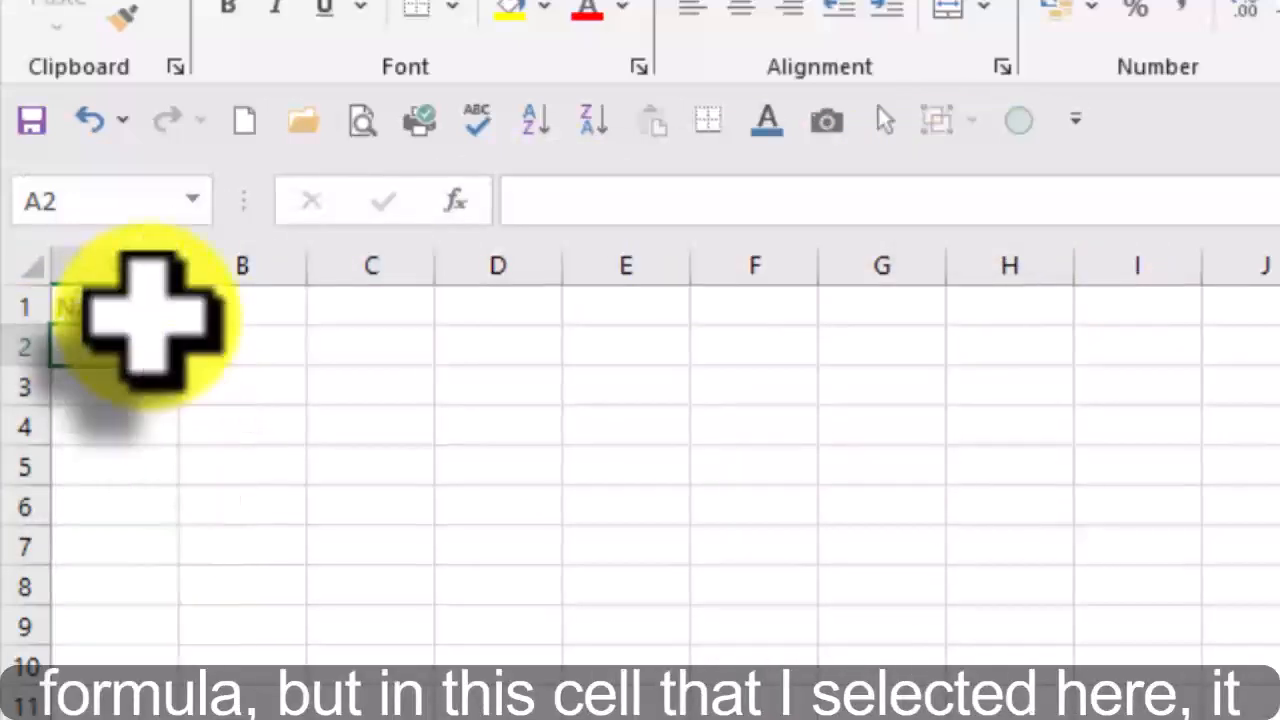
pyautogui.click(145, 308)
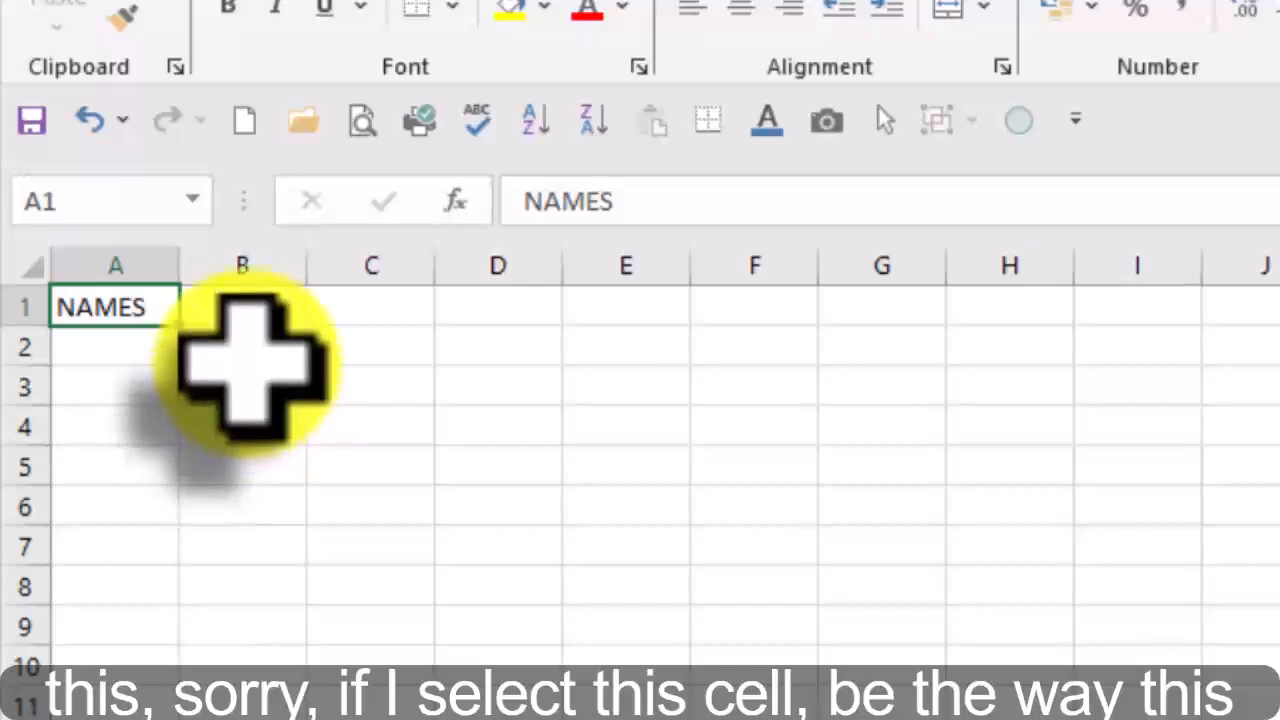
pyautogui.click(266, 396)
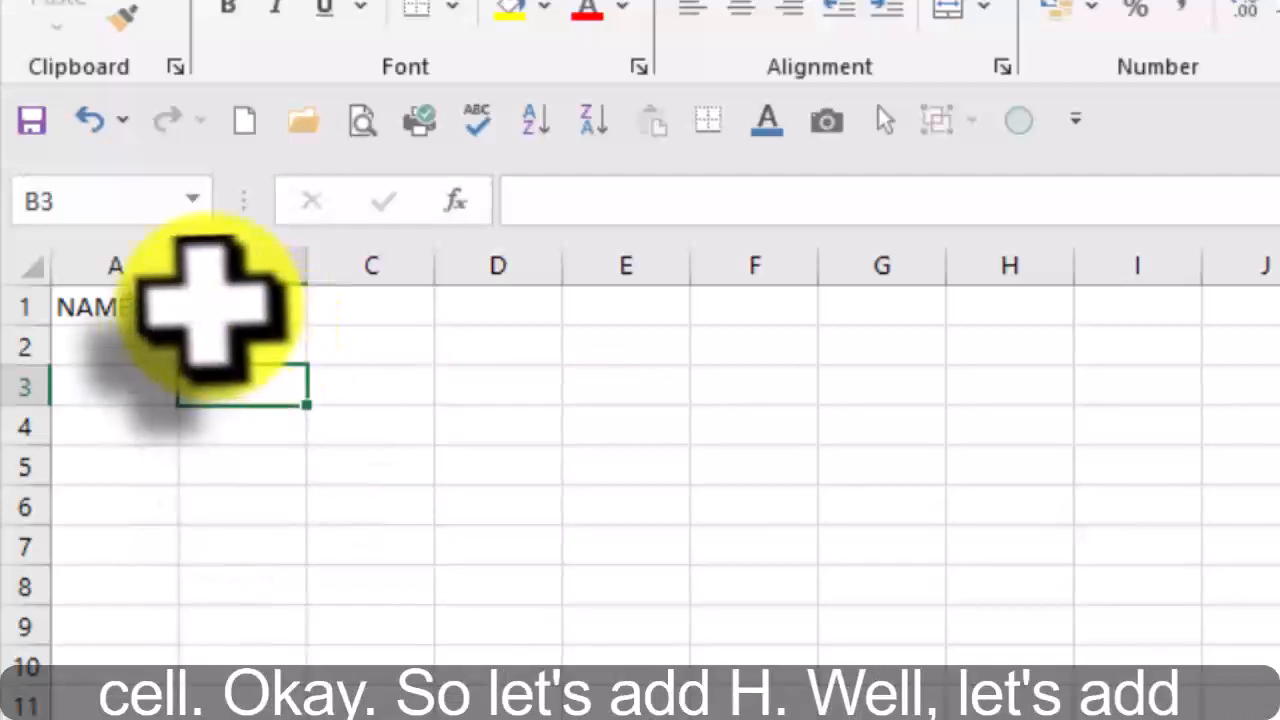
# - Enter the heading "SCORE" in cell B1
pyautogui.click(198, 298)
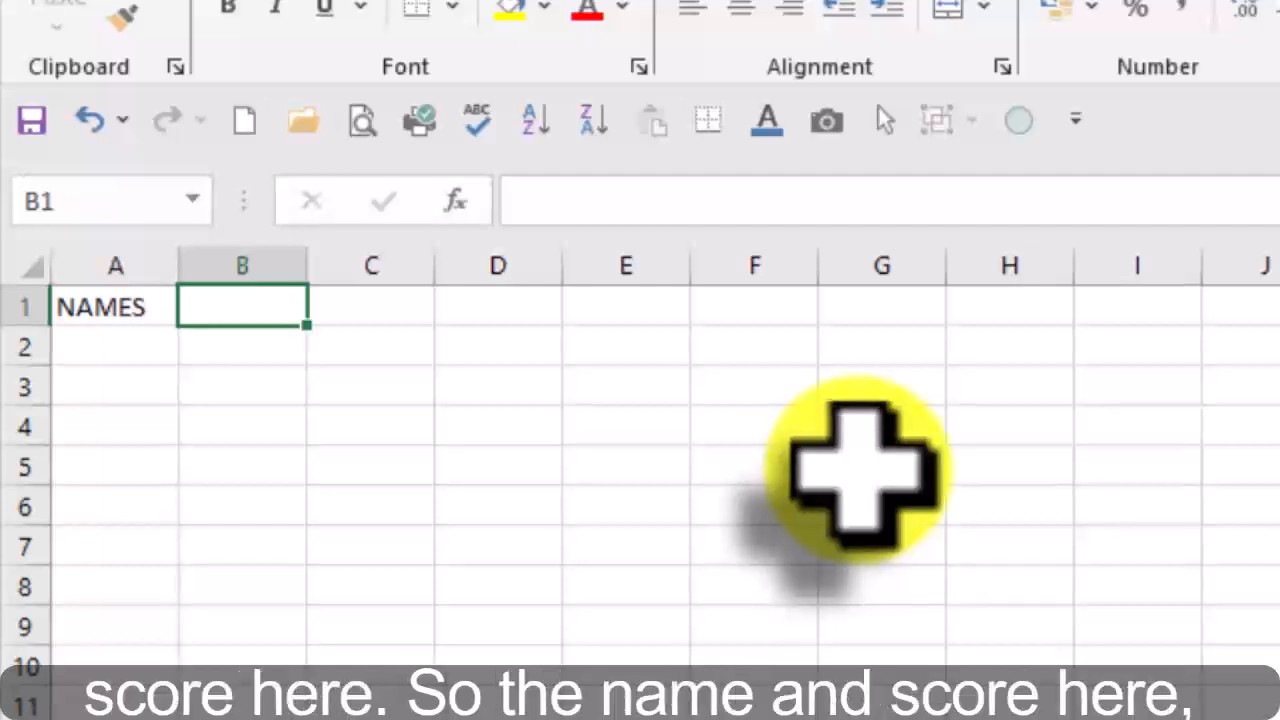
pyautogui.write('SCORE')
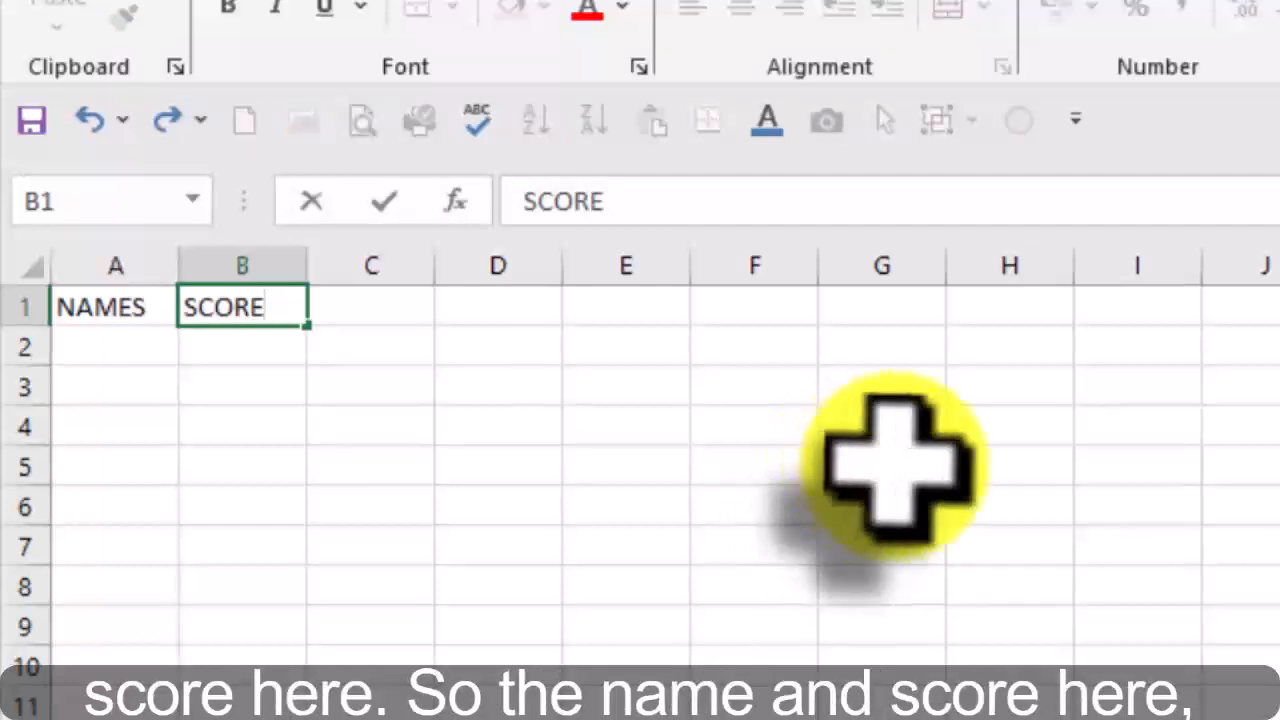
pyautogui.click(590, 472)
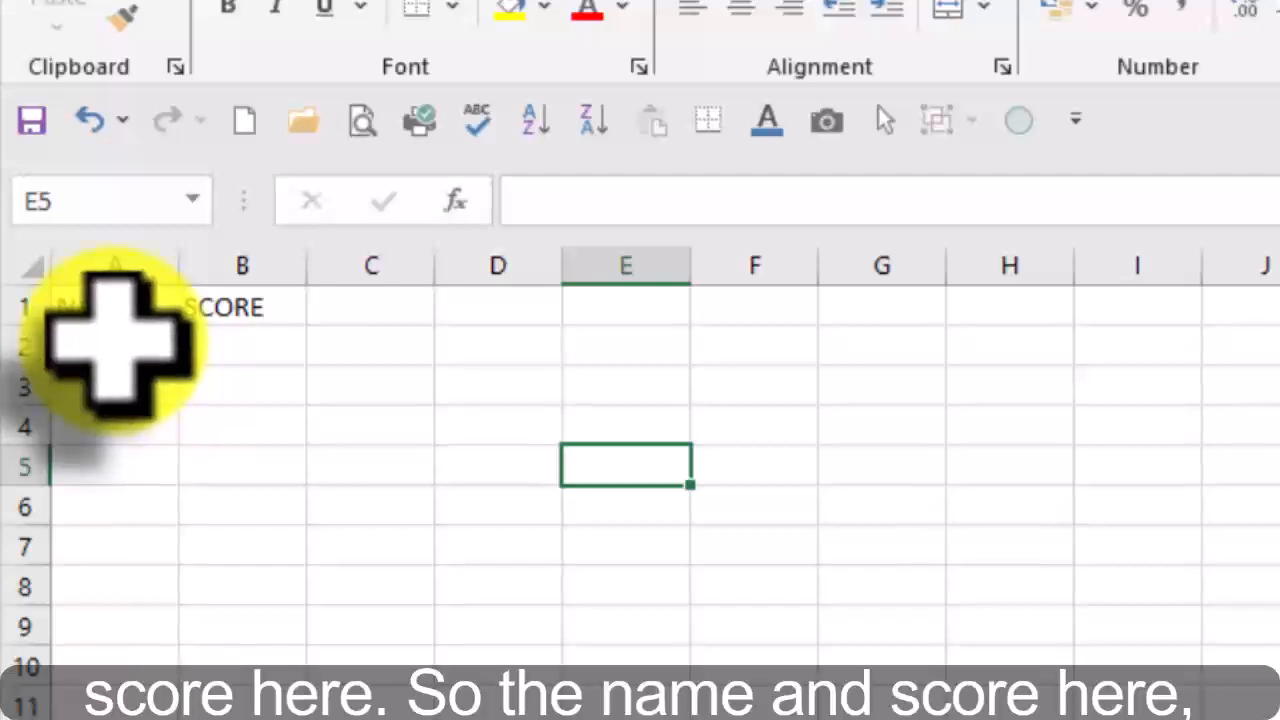
# - Enter "RED", "BROWN" and "BLACK" in cells A2 to A4 under the NAMES heading
pyautogui.click(116, 345)
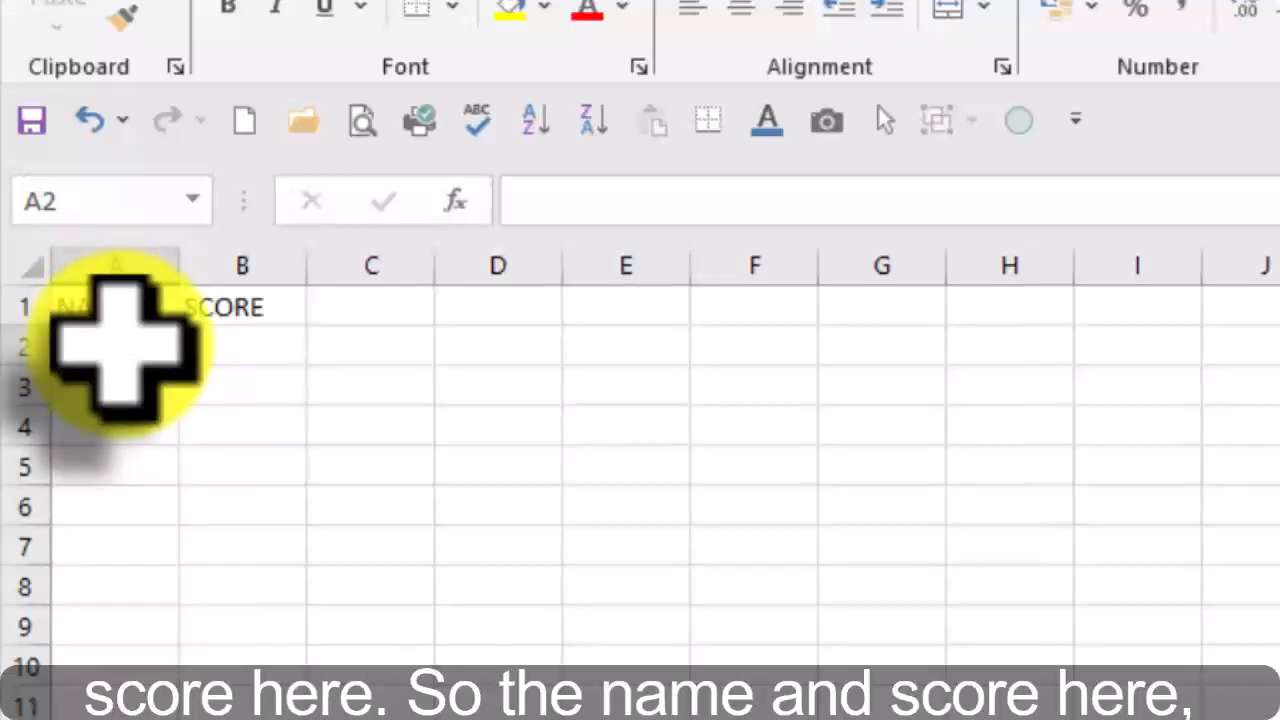
pyautogui.write('RED')
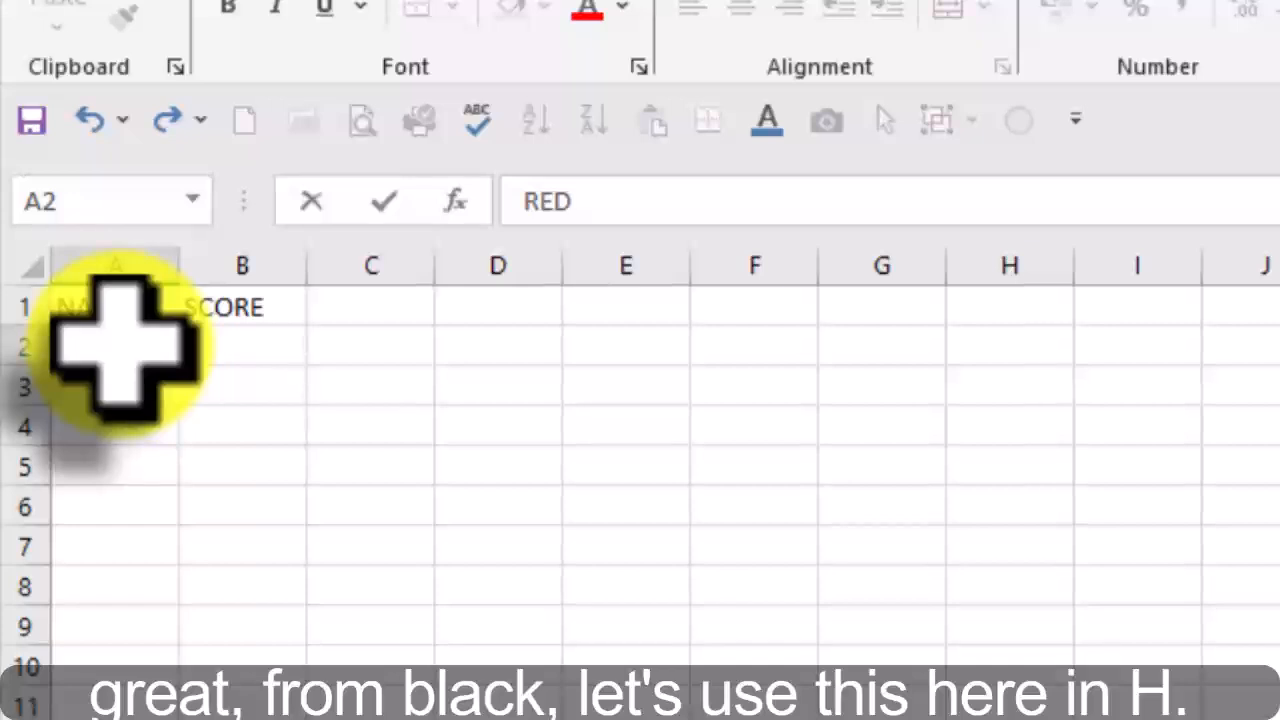
pyautogui.press('Return')
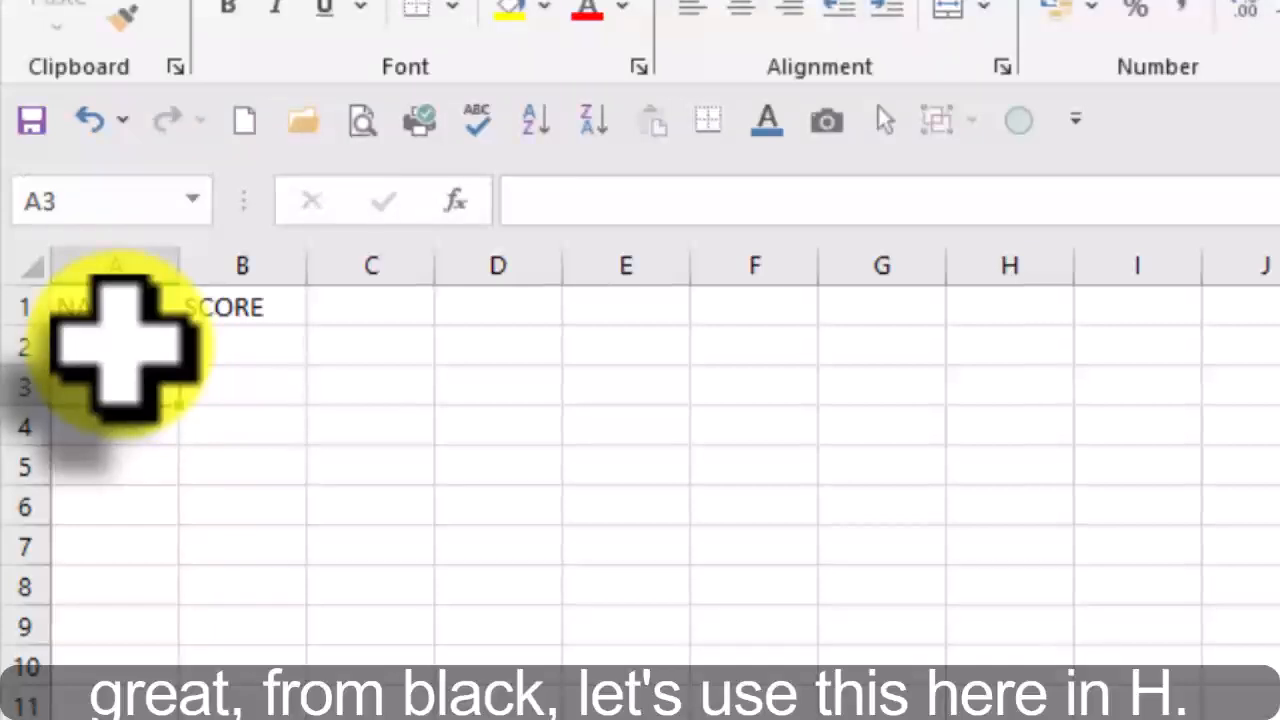
pyautogui.write('BROW')
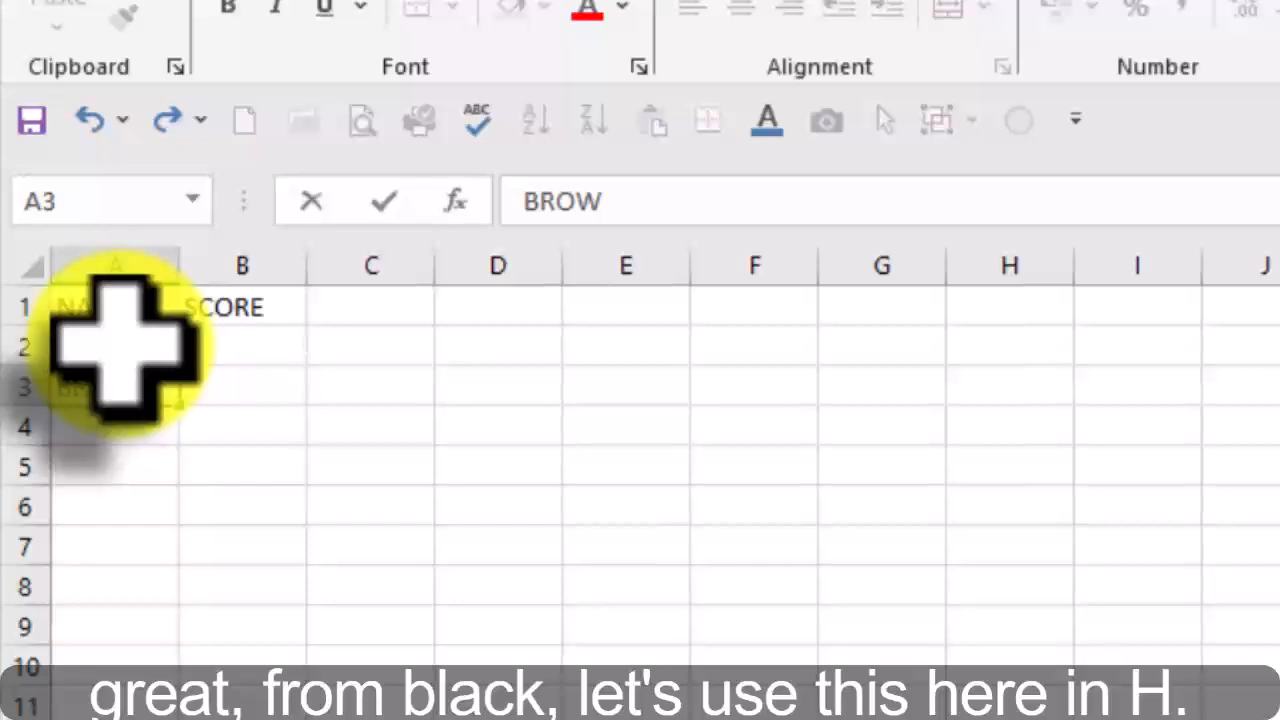
pyautogui.write('N')
pyautogui.press('Return')
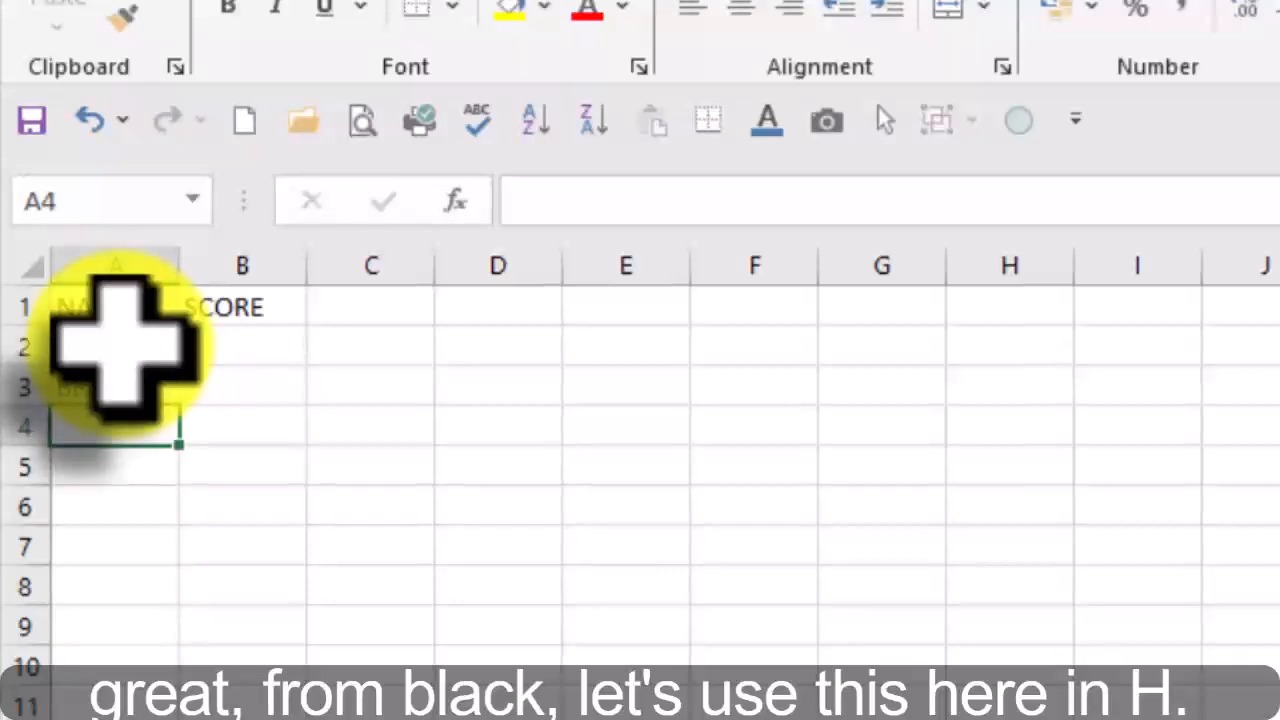
pyautogui.write('BL')
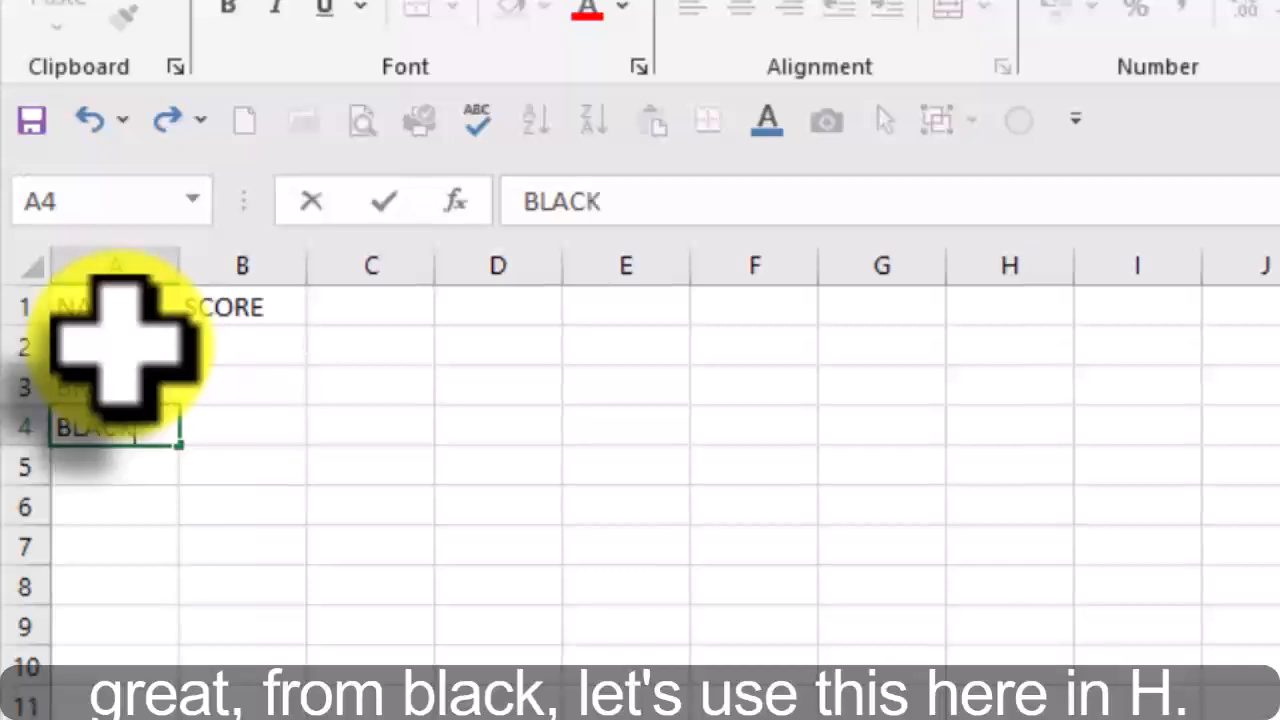
pyautogui.write('ACK')
pyautogui.click(345, 620)
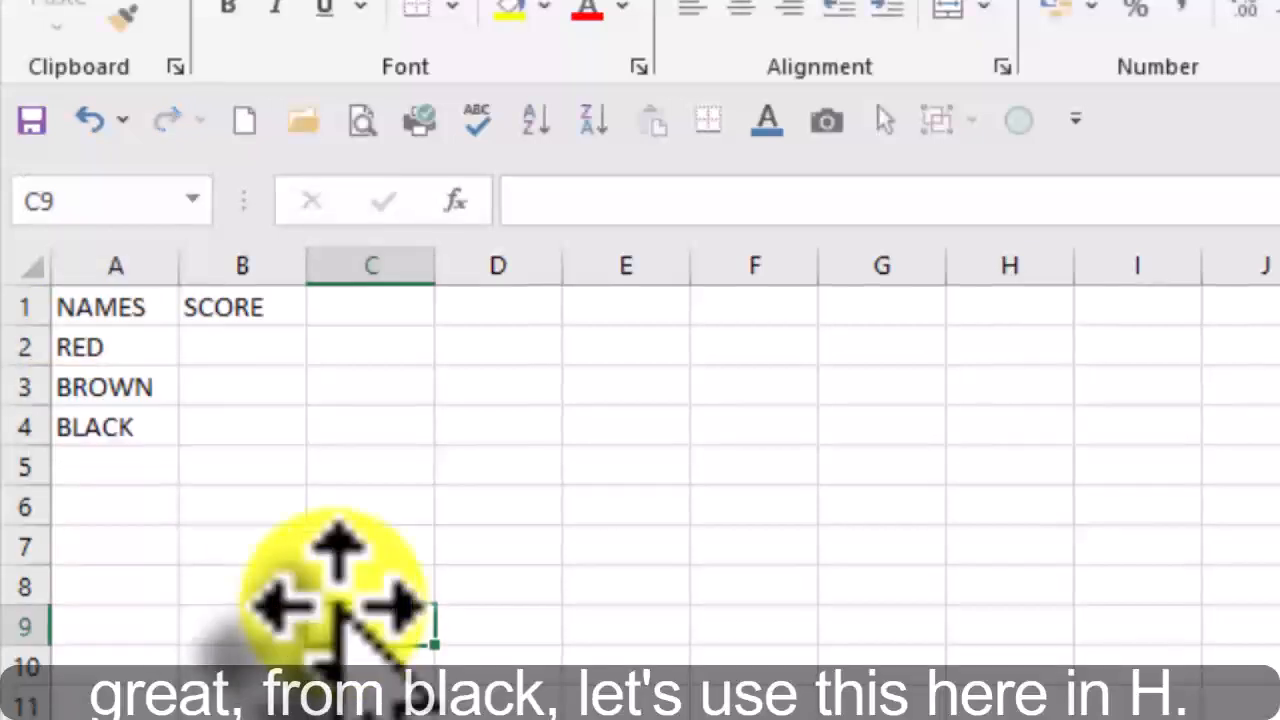
# - Fill in the SCORE column with 78, 54 and 13 in cells B2 to B4, and select an empty cell
pyautogui.click(242, 307)
pyautogui.write('SCORE')
pyautogui.press('Return')
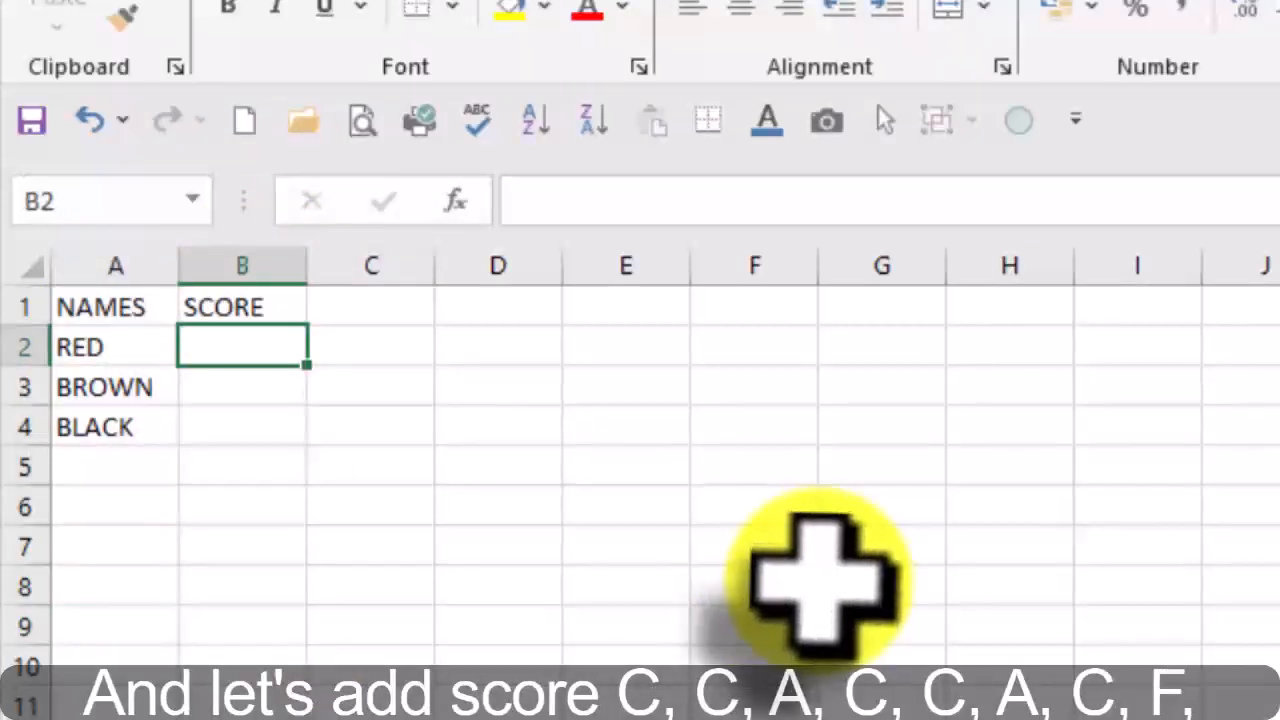
pyautogui.write('78')
pyautogui.press('Return')
pyautogui.write('54')
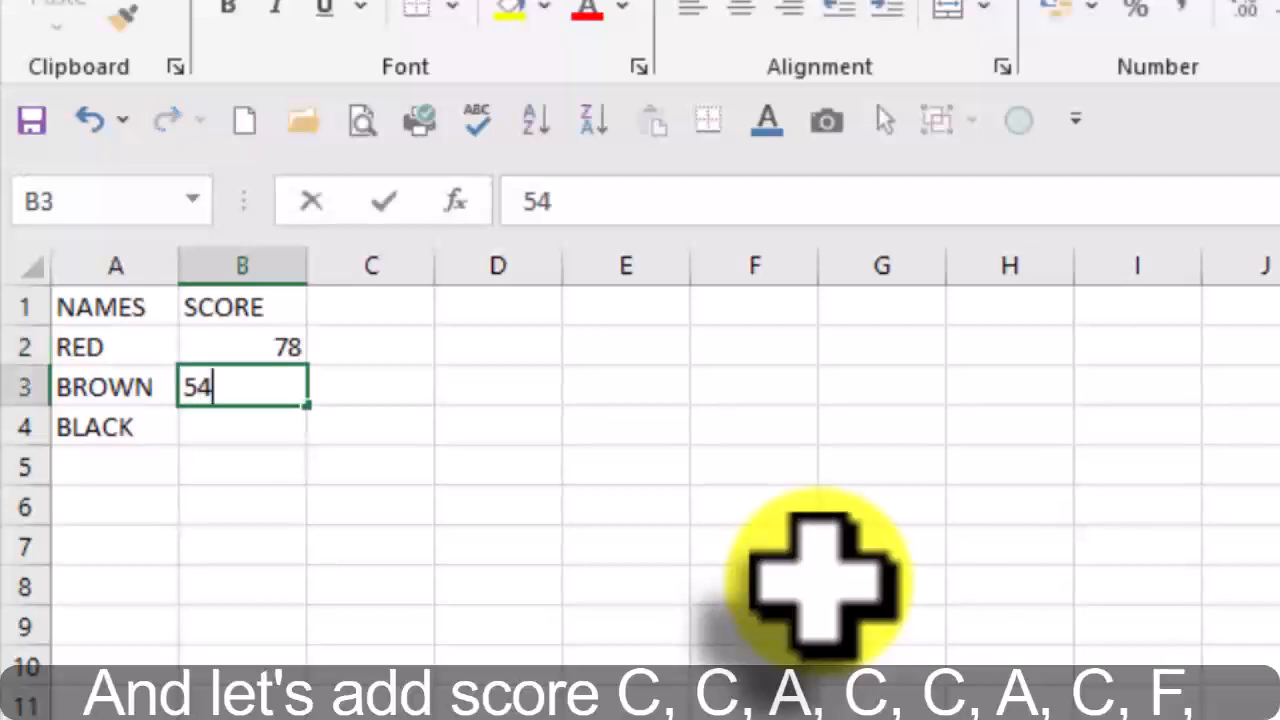
pyautogui.press('Return')
pyautogui.write('13')
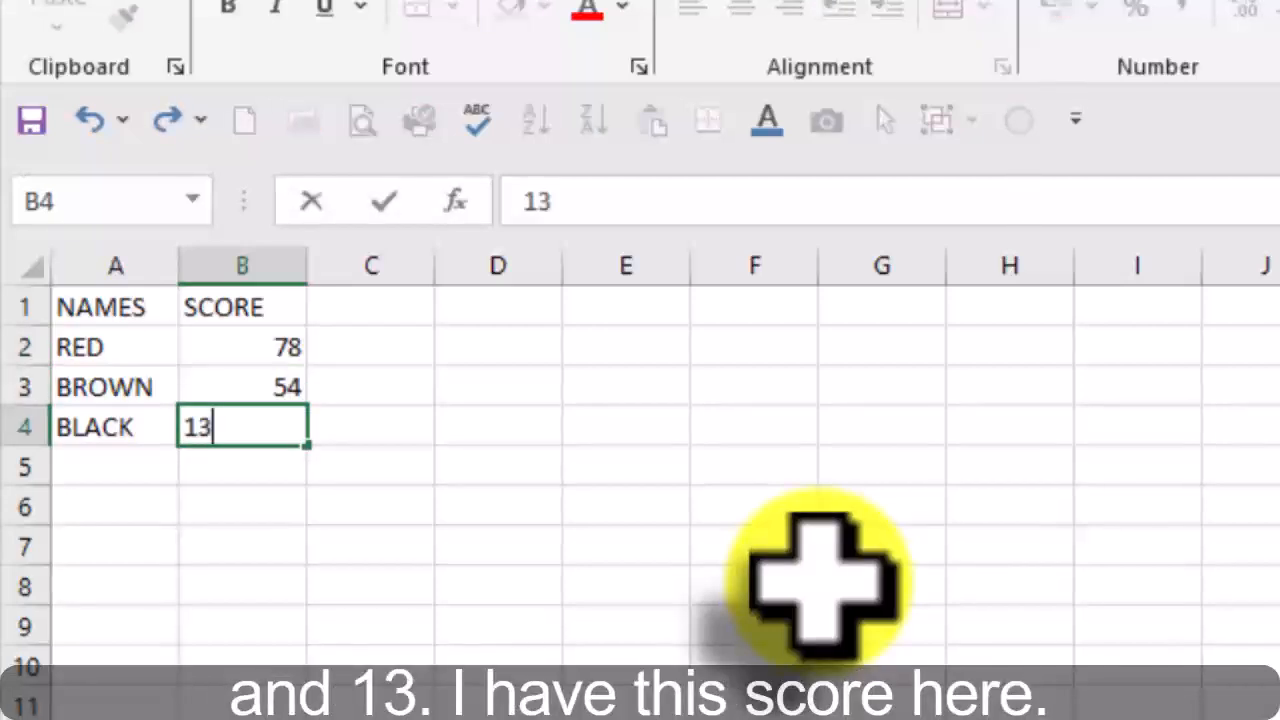
pyautogui.click(824, 586)
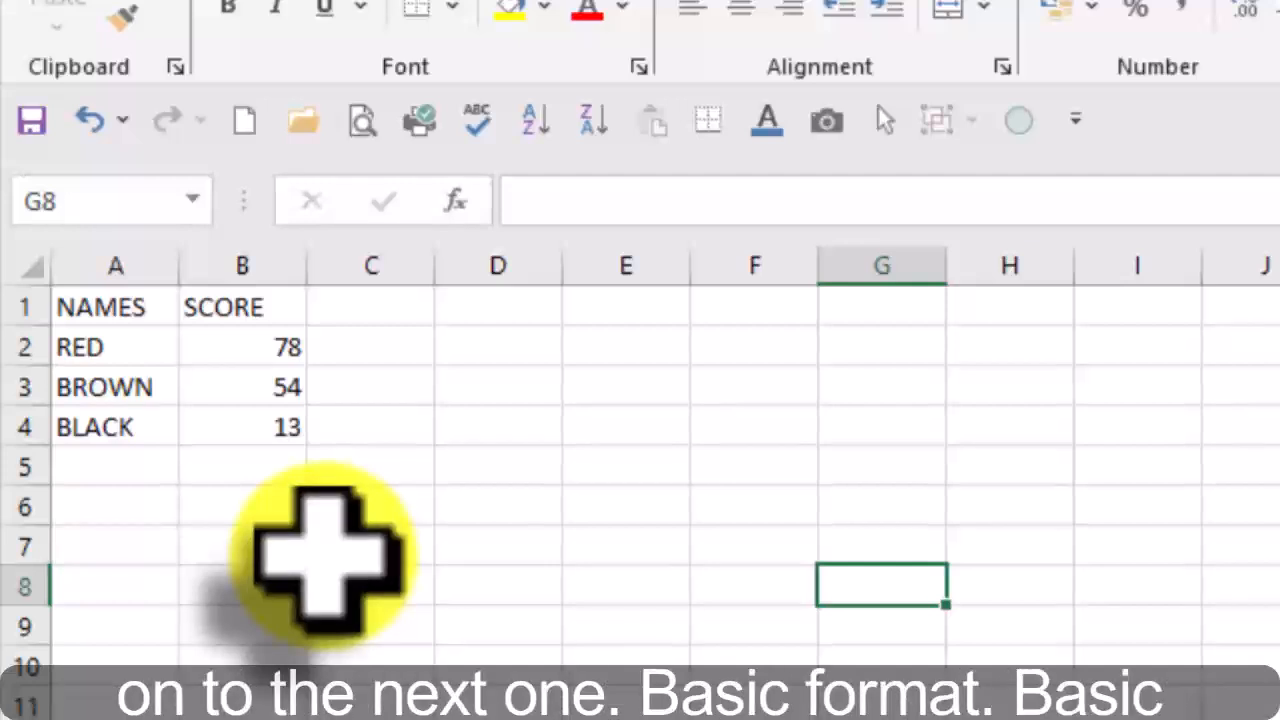
pyautogui.click(288, 580)
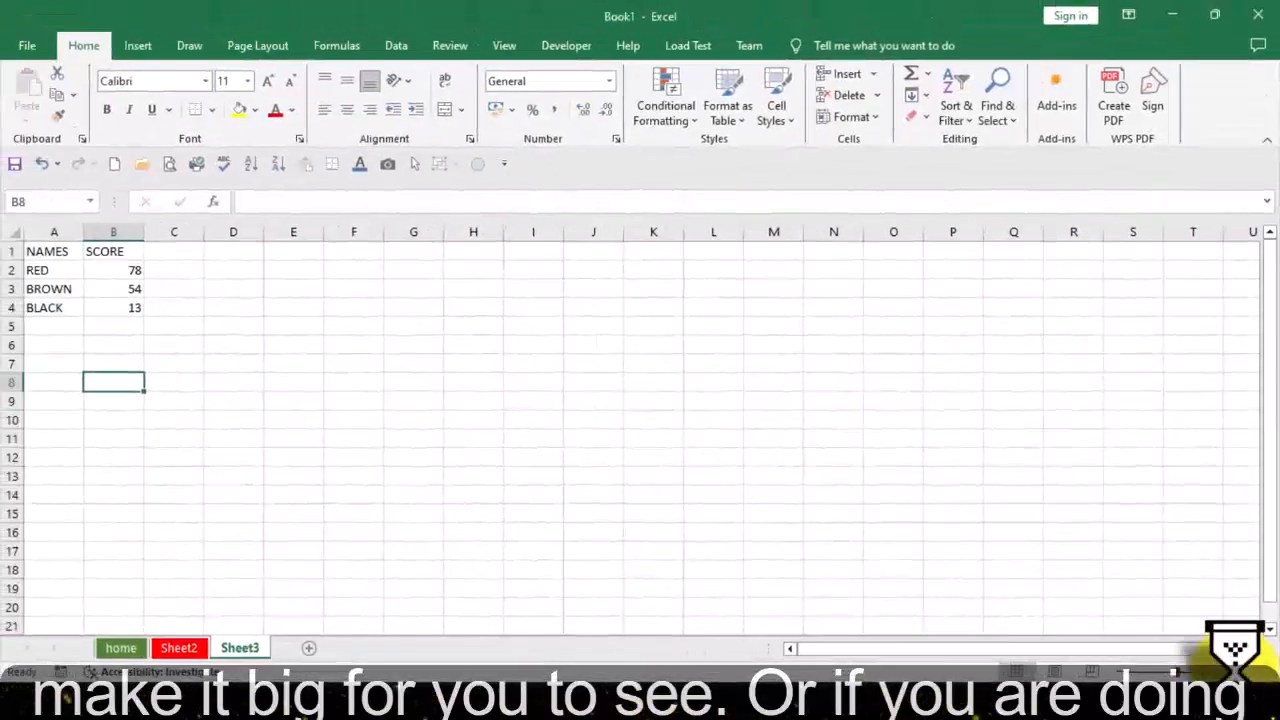
# - Zoom the worksheet in to 180%
pyautogui.click(1178, 612)
pyautogui.click(1178, 612)
pyautogui.click(1240, 671)
pyautogui.click(1240, 671)
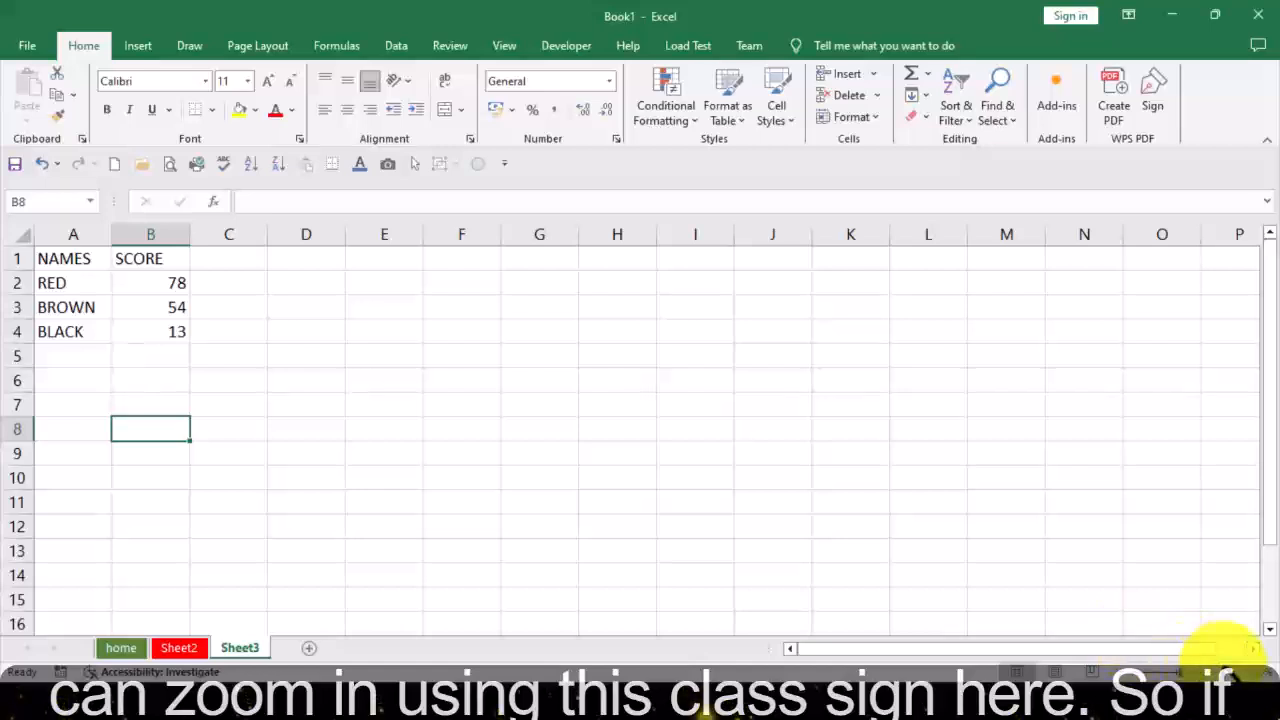
pyautogui.click(1240, 672)
pyautogui.click(1240, 672)
pyautogui.click(1240, 672)
pyautogui.click(1240, 672)
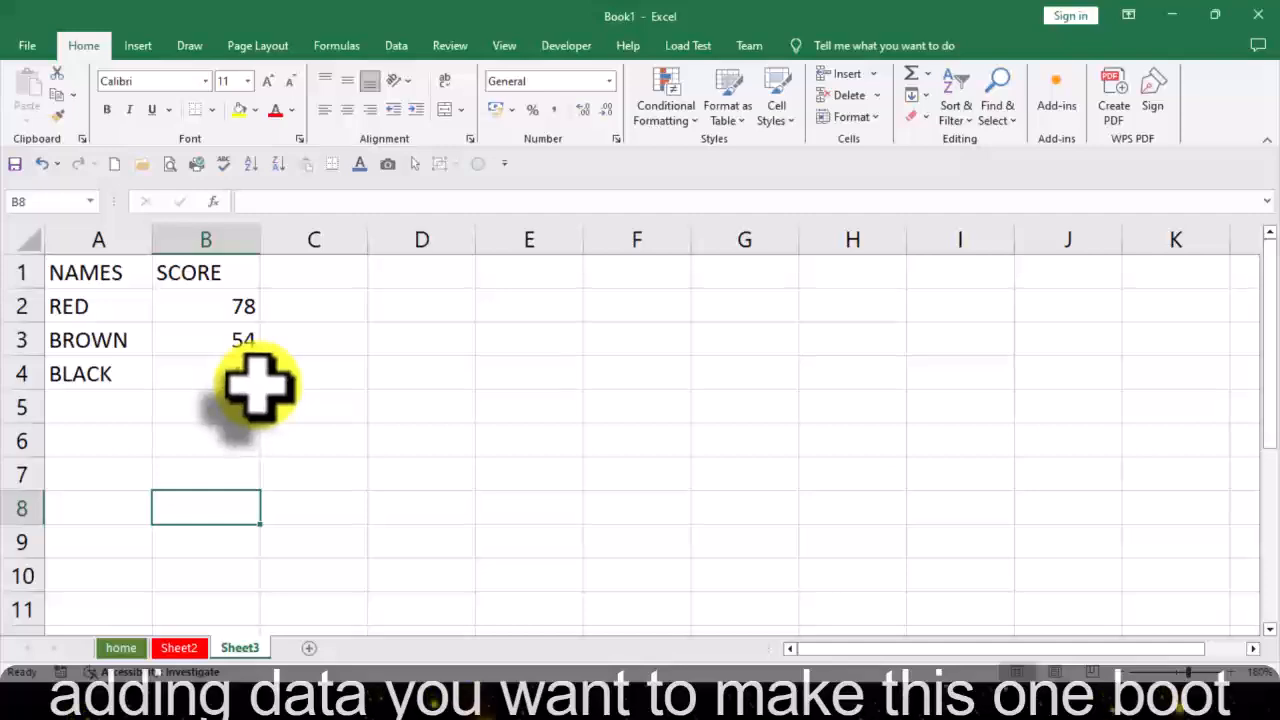
# - Practise selecting header cell A1 and clearing the selection by selecting the empty cells B5 and A6
pyautogui.click(103, 274)
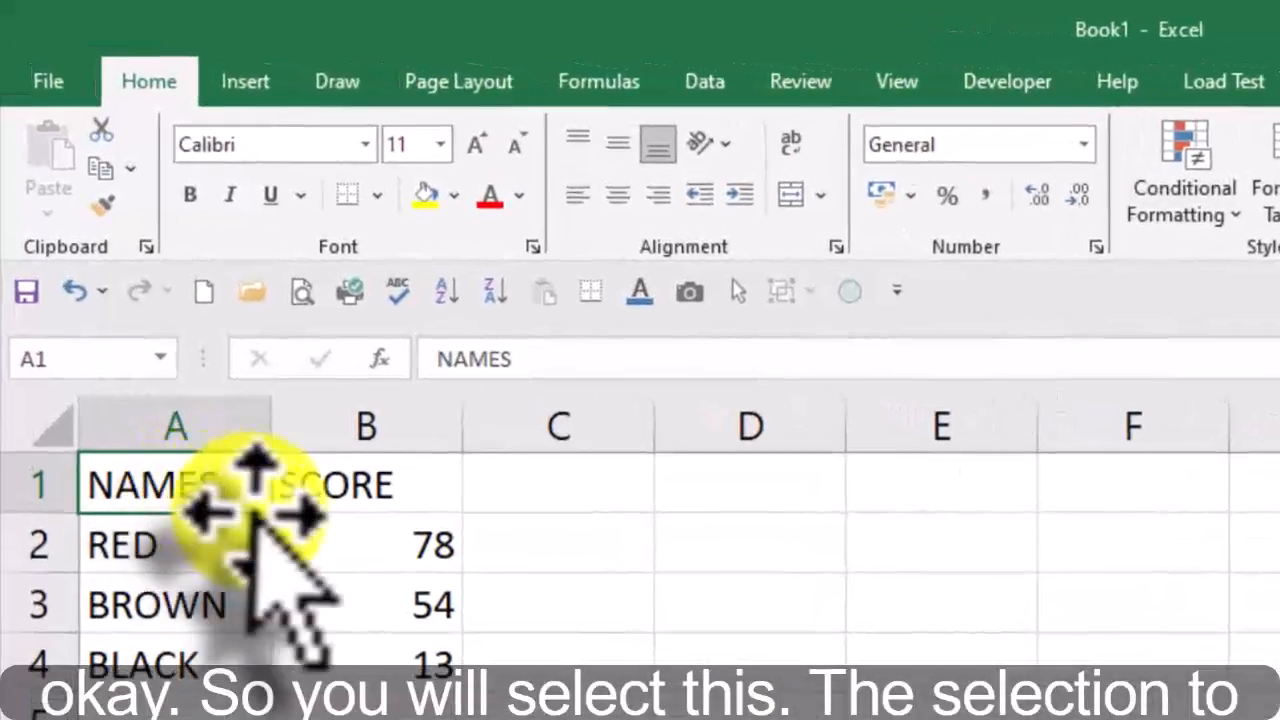
pyautogui.moveTo(179, 410); pyautogui.dragTo(243, 418)
pyautogui.moveTo(290, 500); pyautogui.dragTo(330, 498)
pyautogui.click(305, 700)
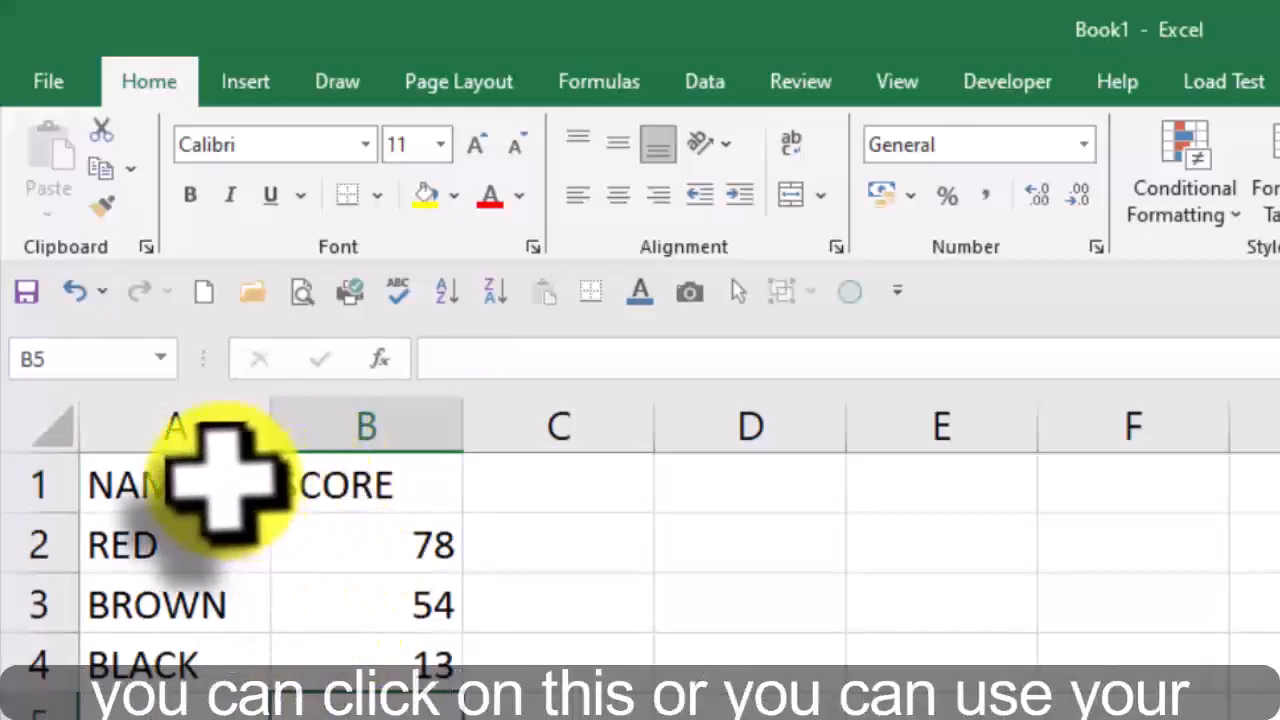
pyautogui.click(226, 488)
pyautogui.click(213, 718)
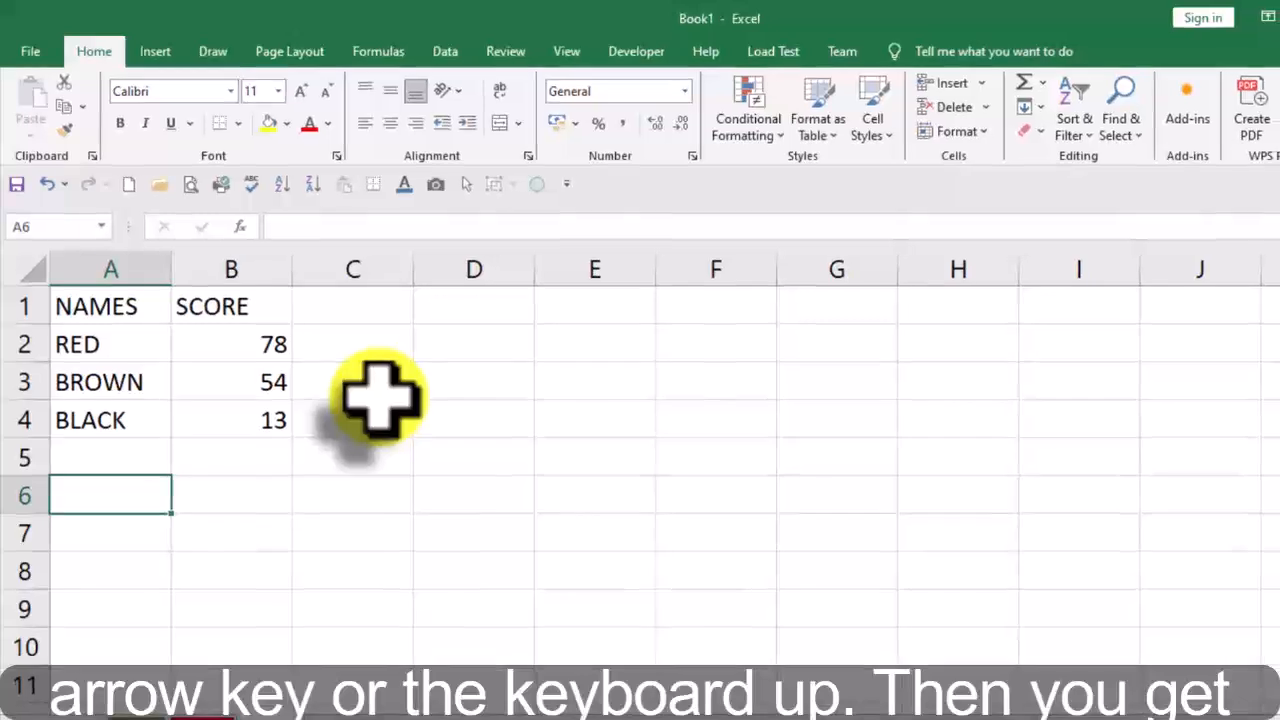
# - Select the header cells A1 to B1 and make their text bold
pyautogui.press('Up')
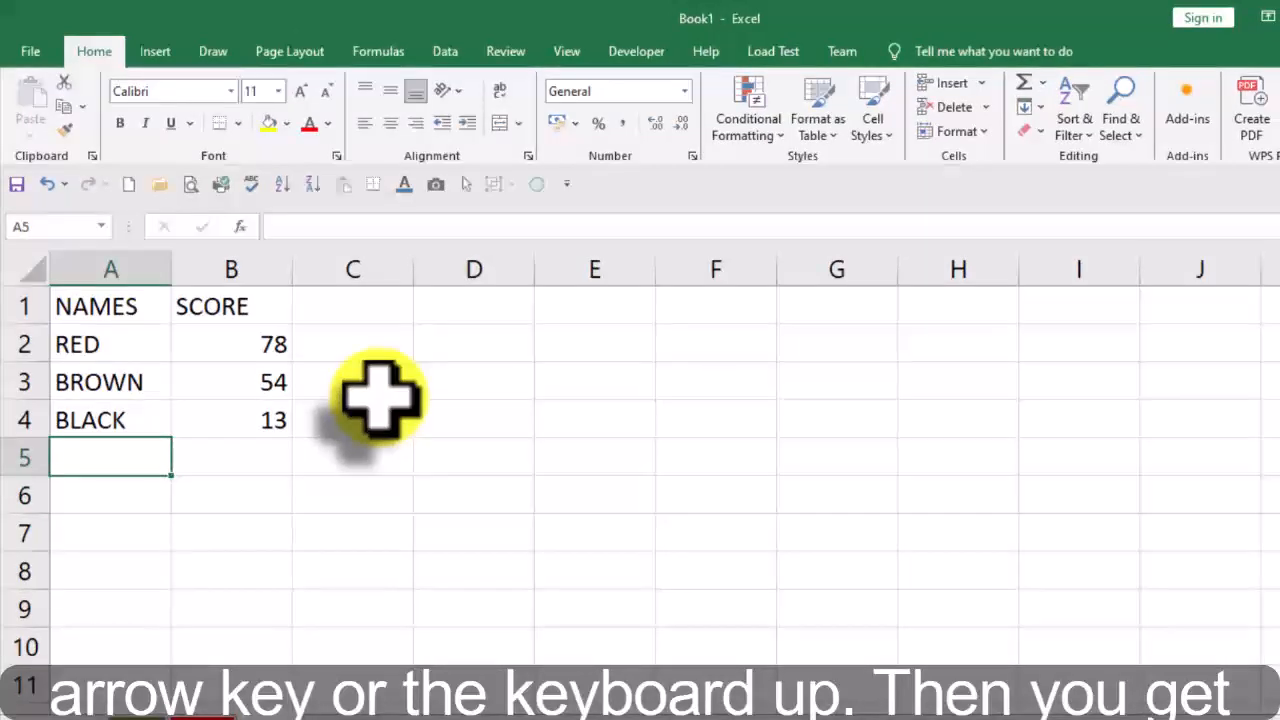
pyautogui.press('Up')
pyautogui.press('Up')
pyautogui.press('Up')
pyautogui.press('Up')
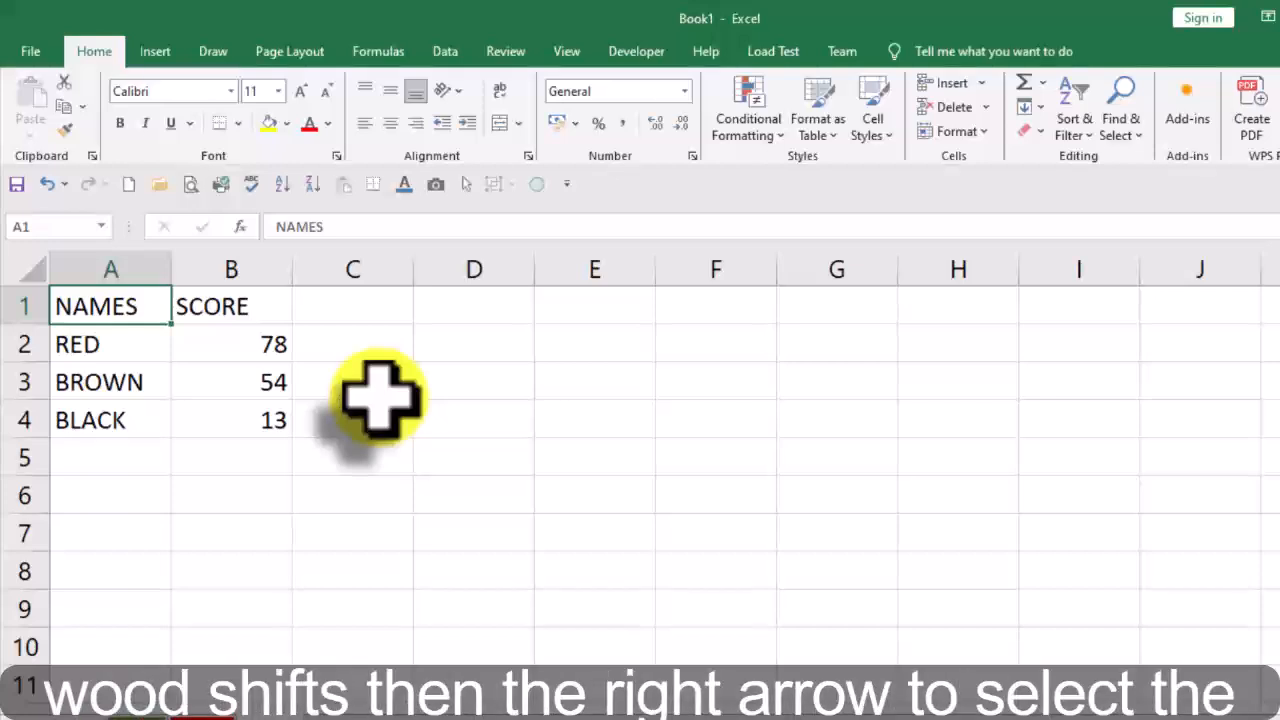
pyautogui.hotkey('shift', 'Right')
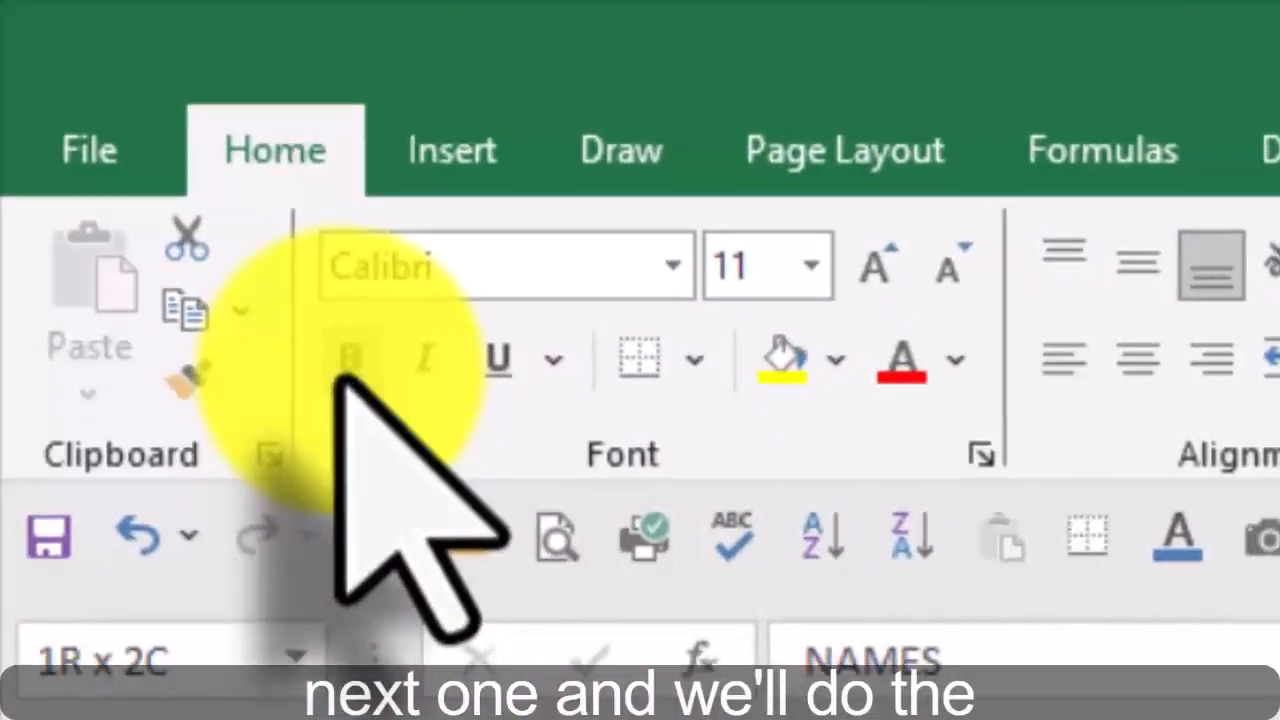
pyautogui.click(205, 213)
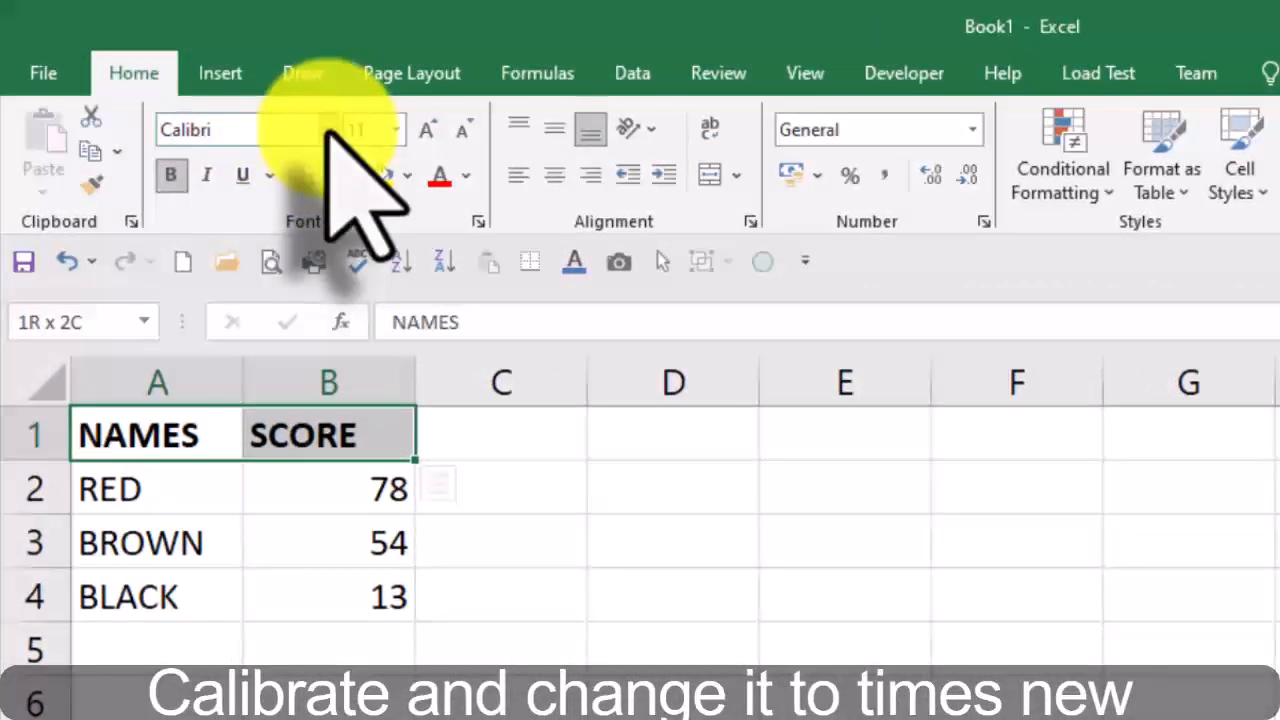
# - Change the font of the header cells A1 to B1 to Times New Roman
pyautogui.click(328, 130)
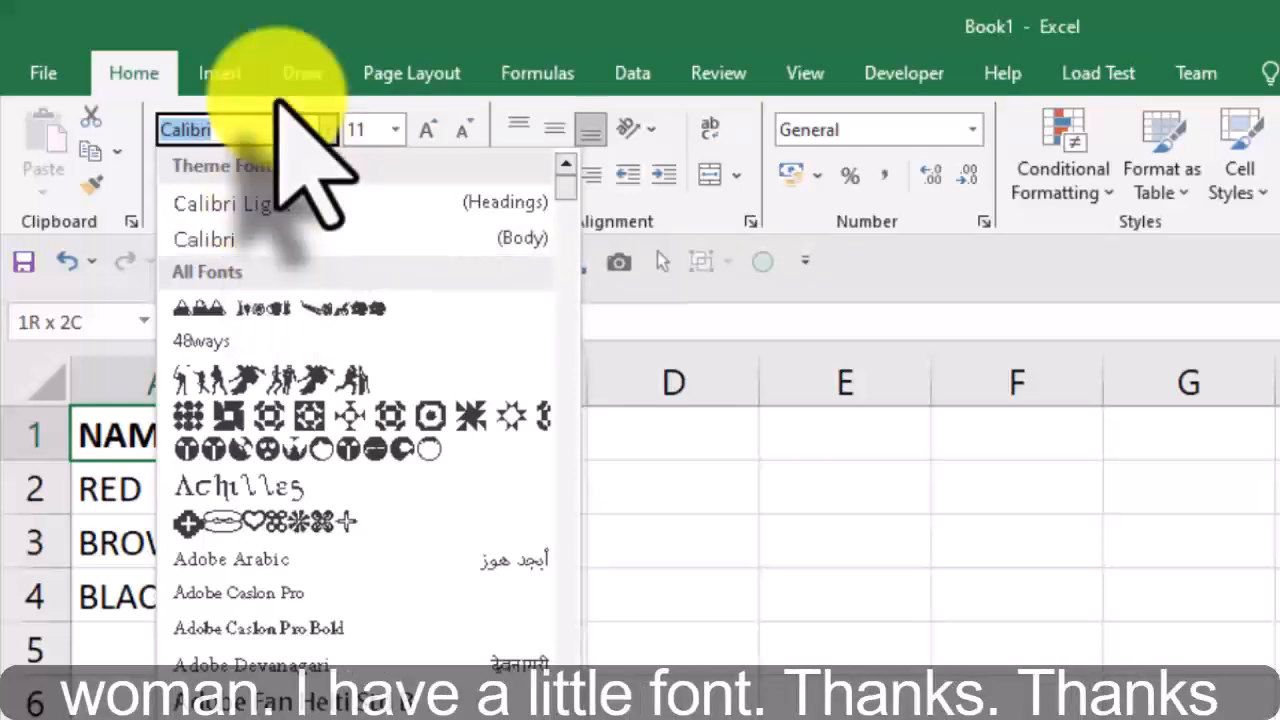
pyautogui.write('Times New Roman')
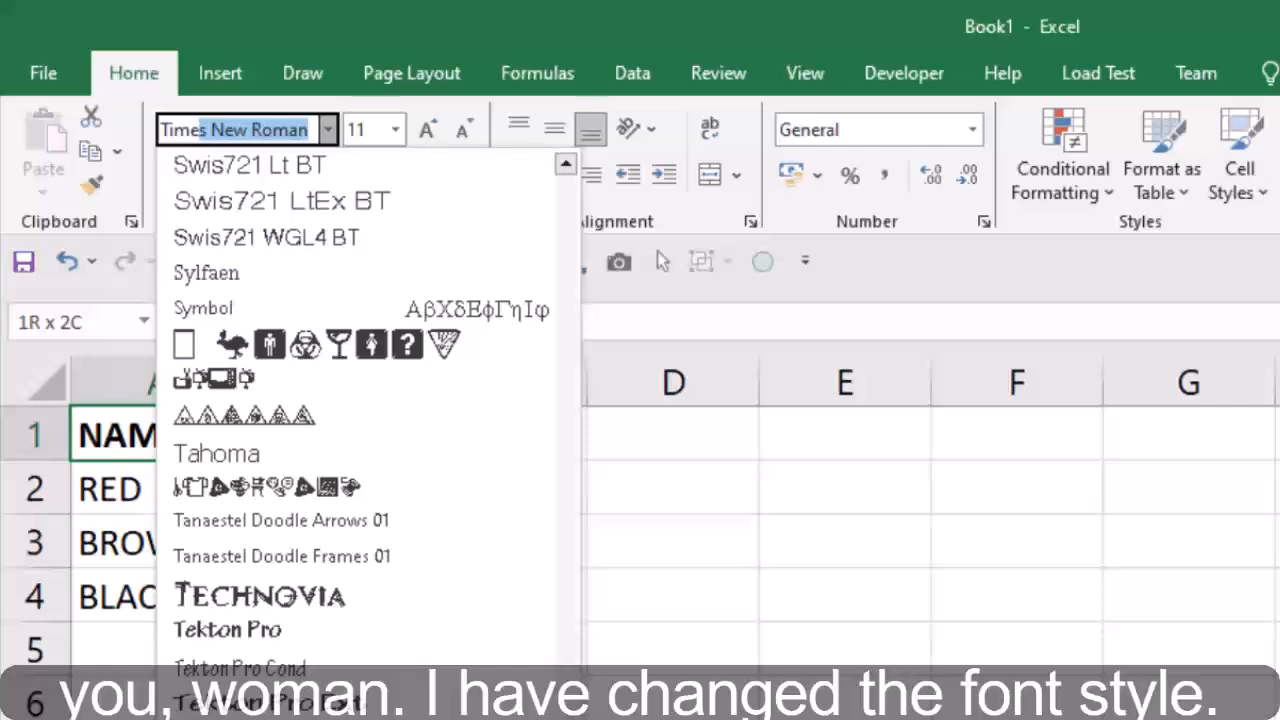
pyautogui.press('Return')
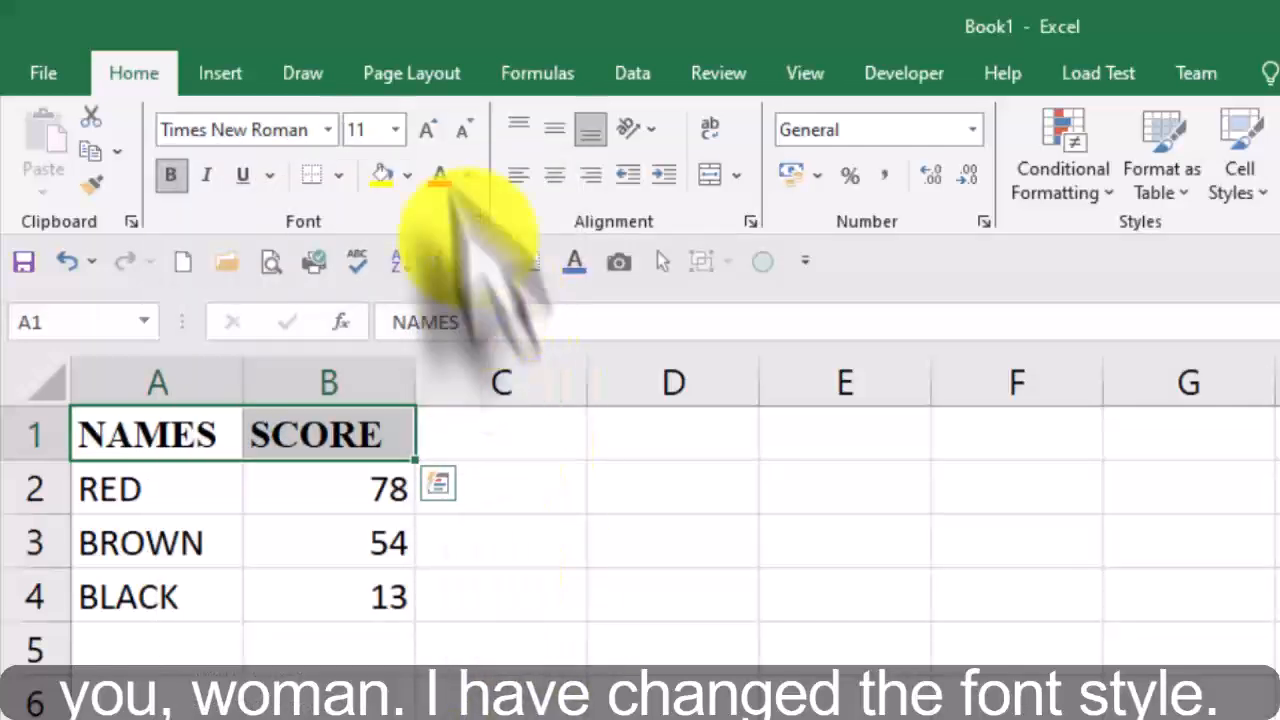
# - Set the font size of the header cells A1 to B1 to 14 and deselect them
pyautogui.click(398, 130)
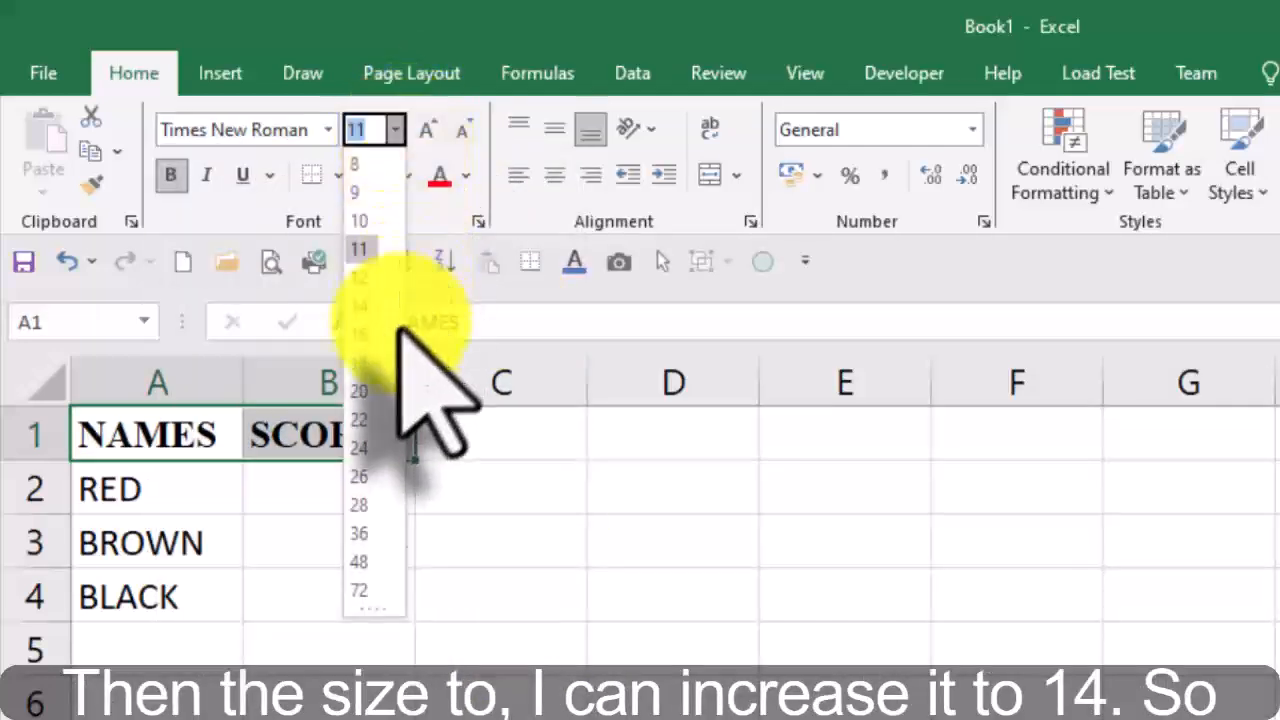
pyautogui.click(359, 306)
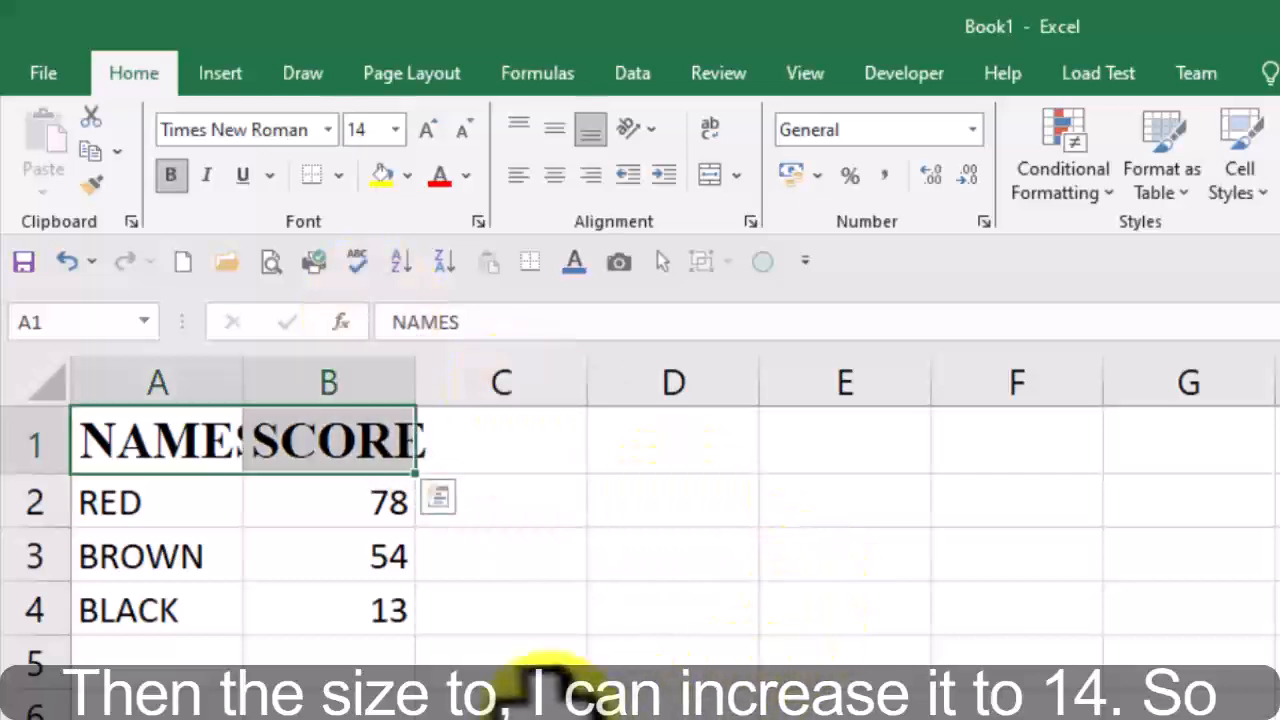
pyautogui.click(490, 695)
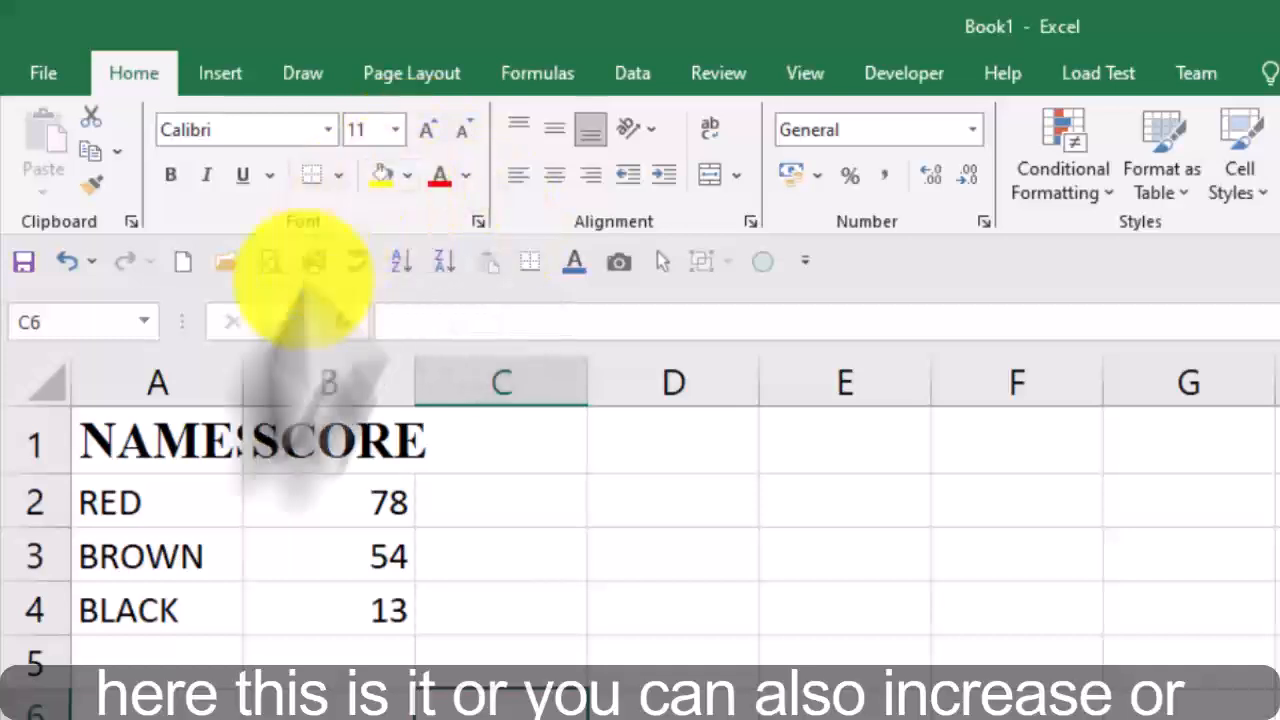
# - Decrease the font size of the header cells A1 to B1 stepwise to 11 and deselect them
pyautogui.click(200, 450)
pyautogui.moveTo(200, 450); pyautogui.dragTo(286, 449)
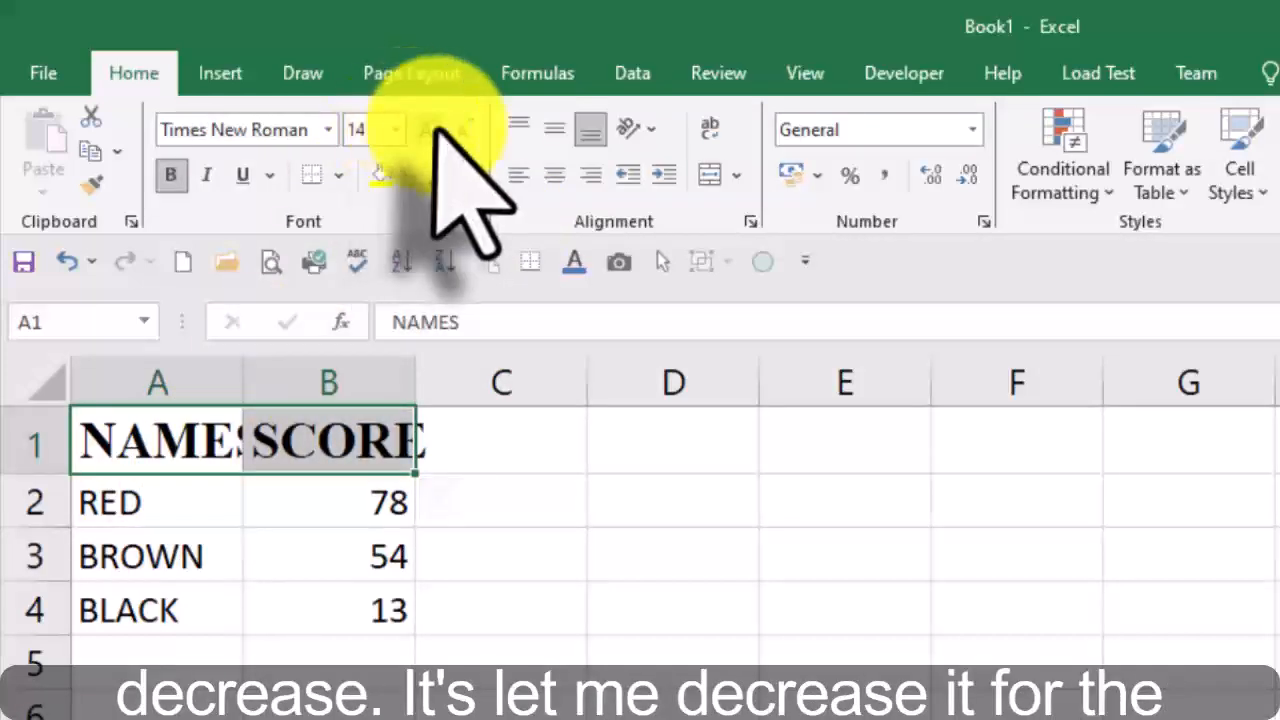
pyautogui.click(464, 131)
pyautogui.click(464, 131)
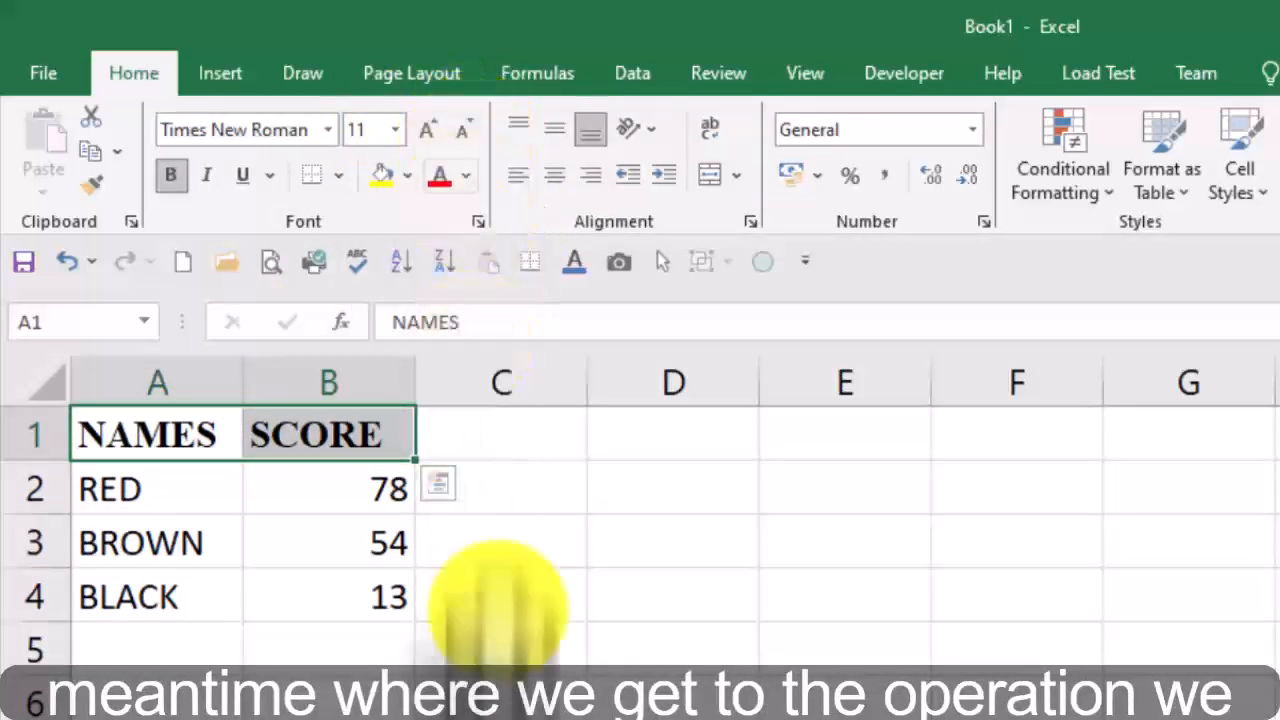
pyautogui.click(316, 690)
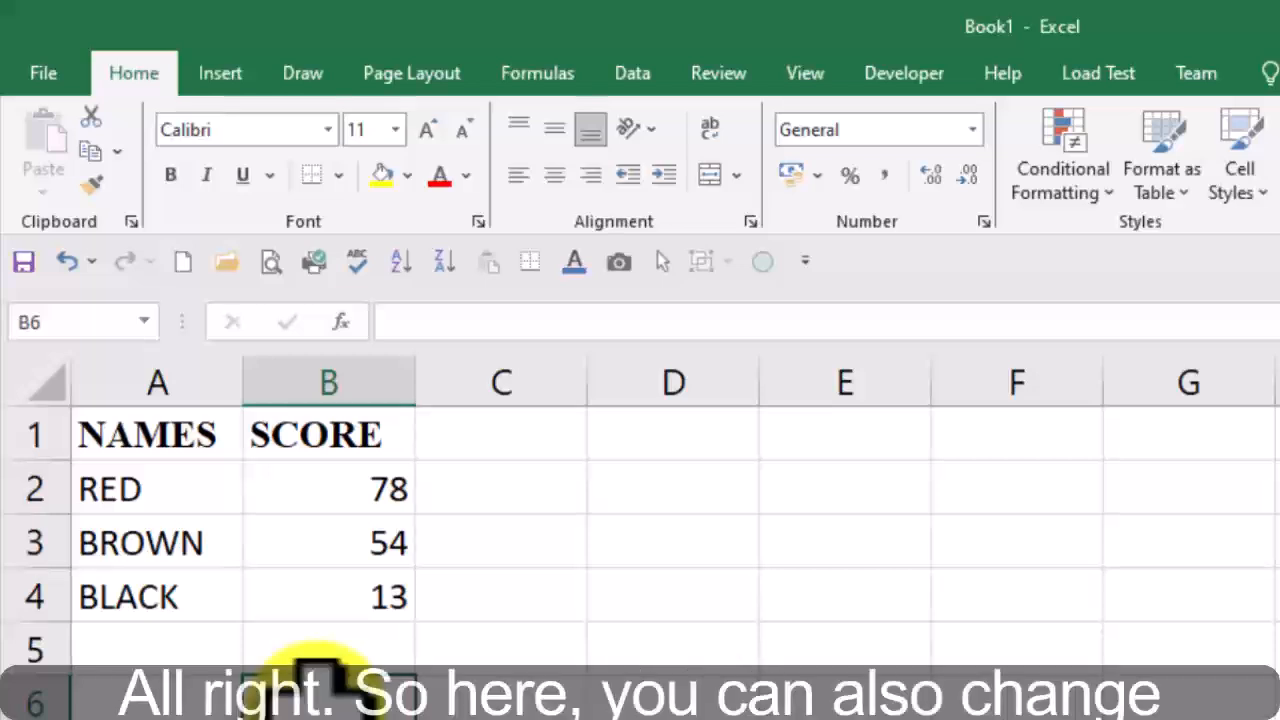
# - Centre the scores in cells B2 to B4 horizontally and deselect them
pyautogui.moveTo(335, 495); pyautogui.dragTo(361, 619)
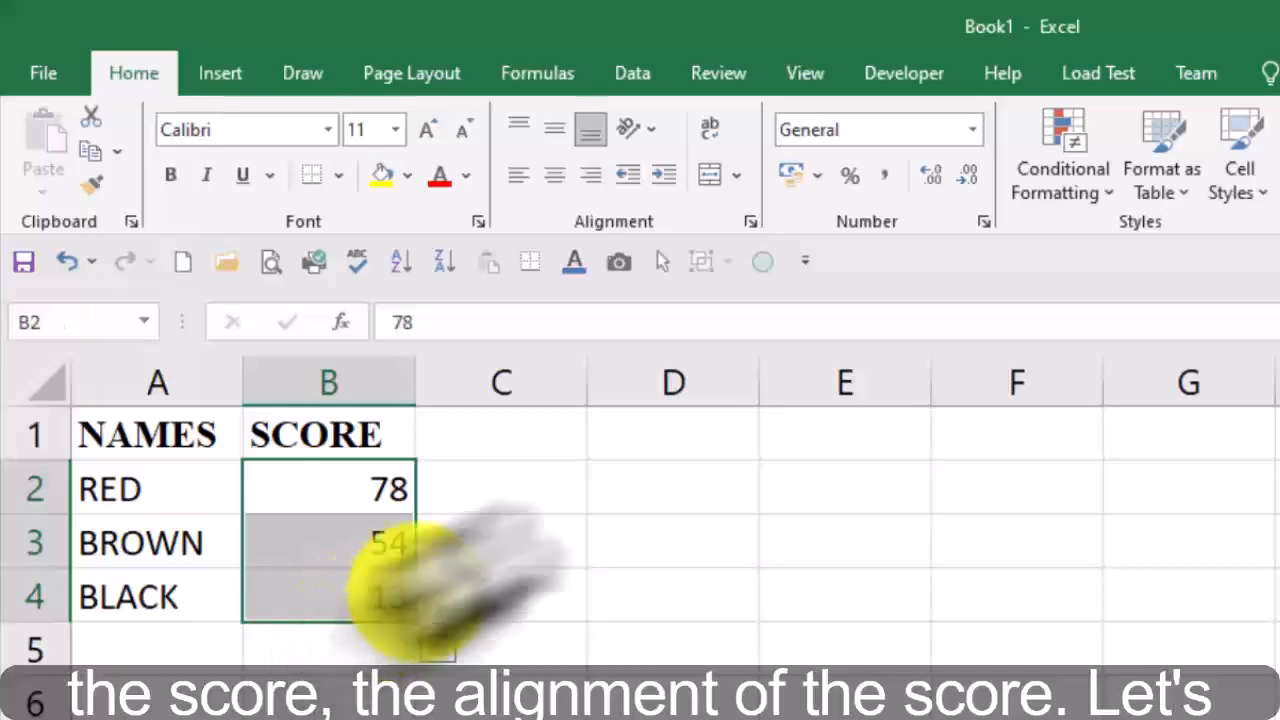
pyautogui.click(566, 180)
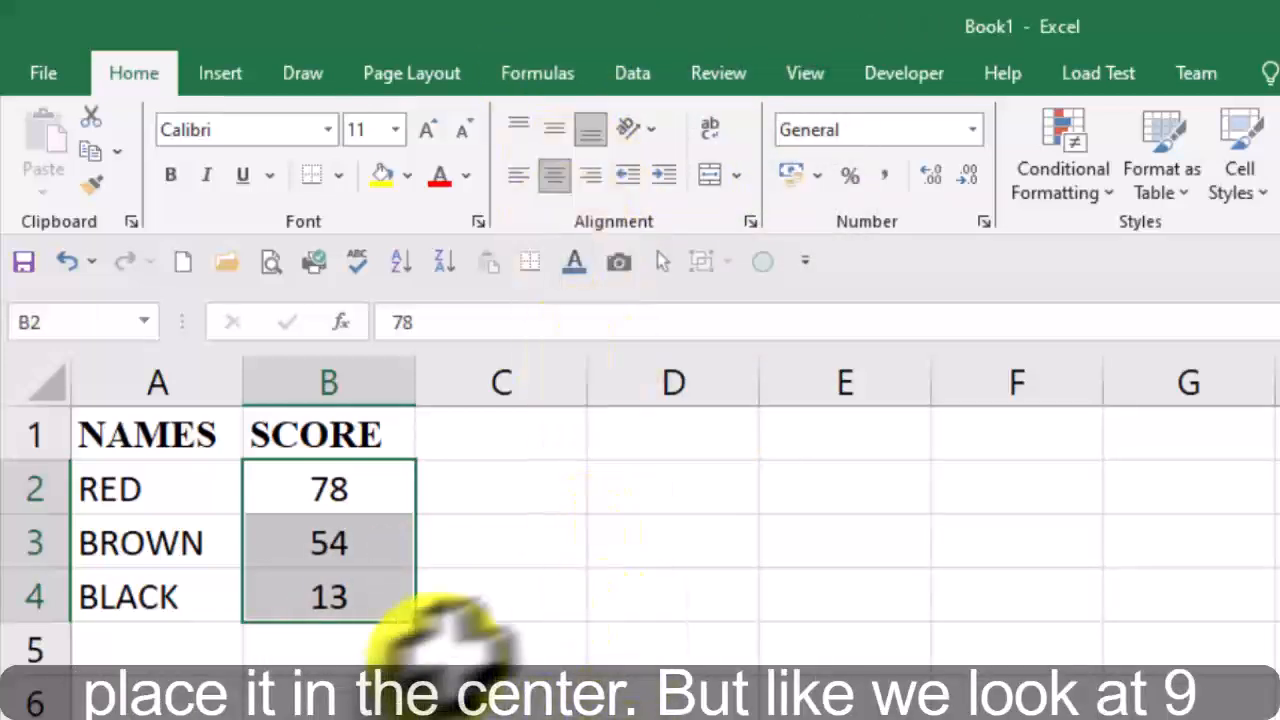
pyautogui.click(540, 558)
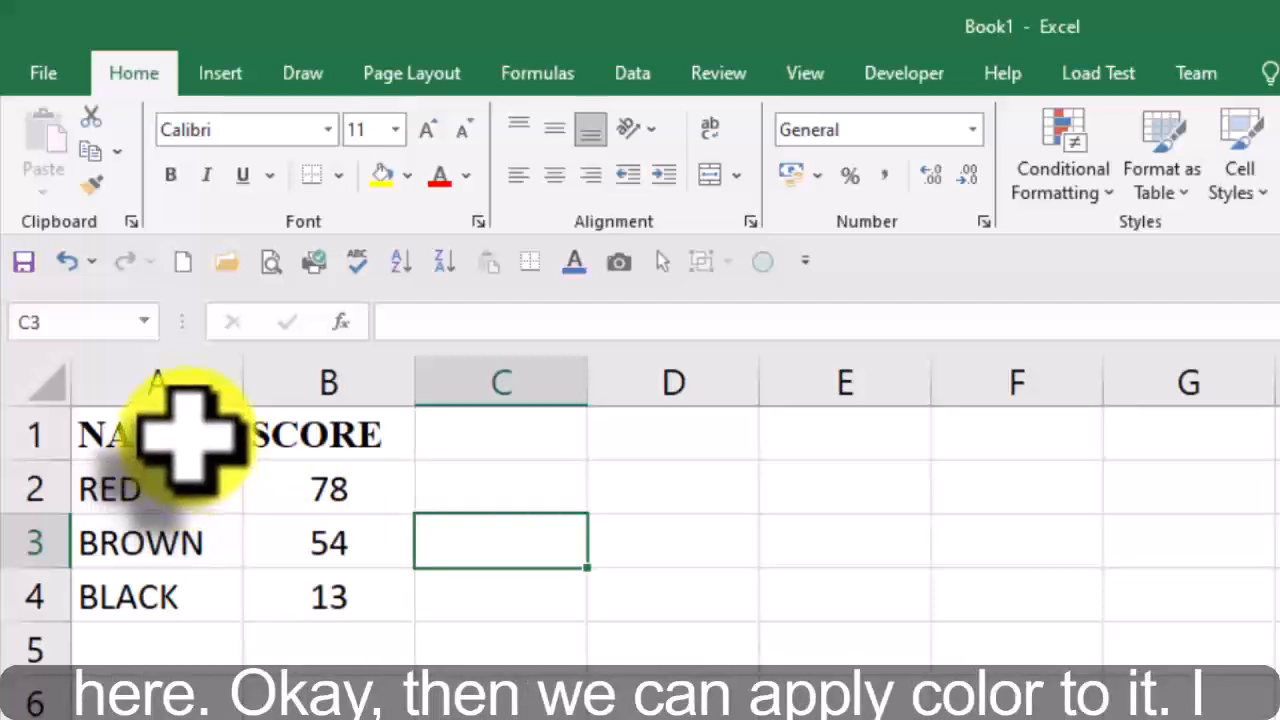
# - Try red on the header text in A1 to B1, and settle on the standard dark red as its font colour
pyautogui.moveTo(186, 429); pyautogui.dragTo(300, 434)
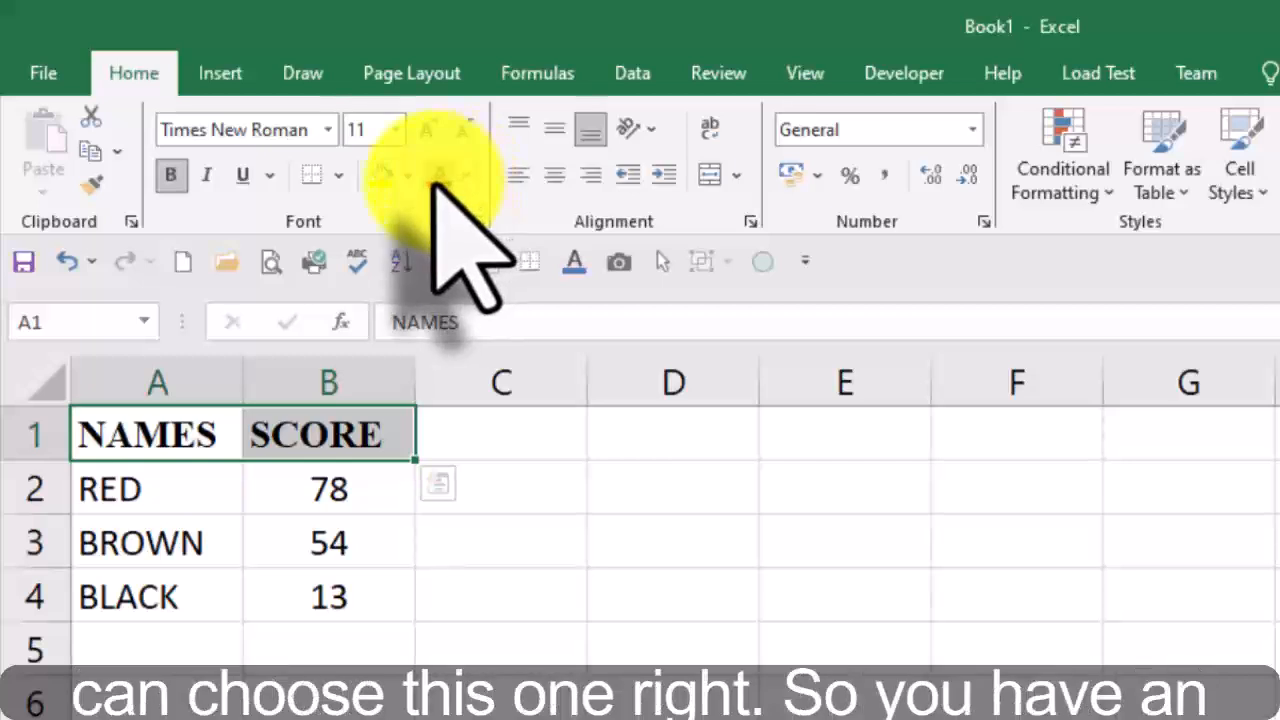
pyautogui.click(447, 179)
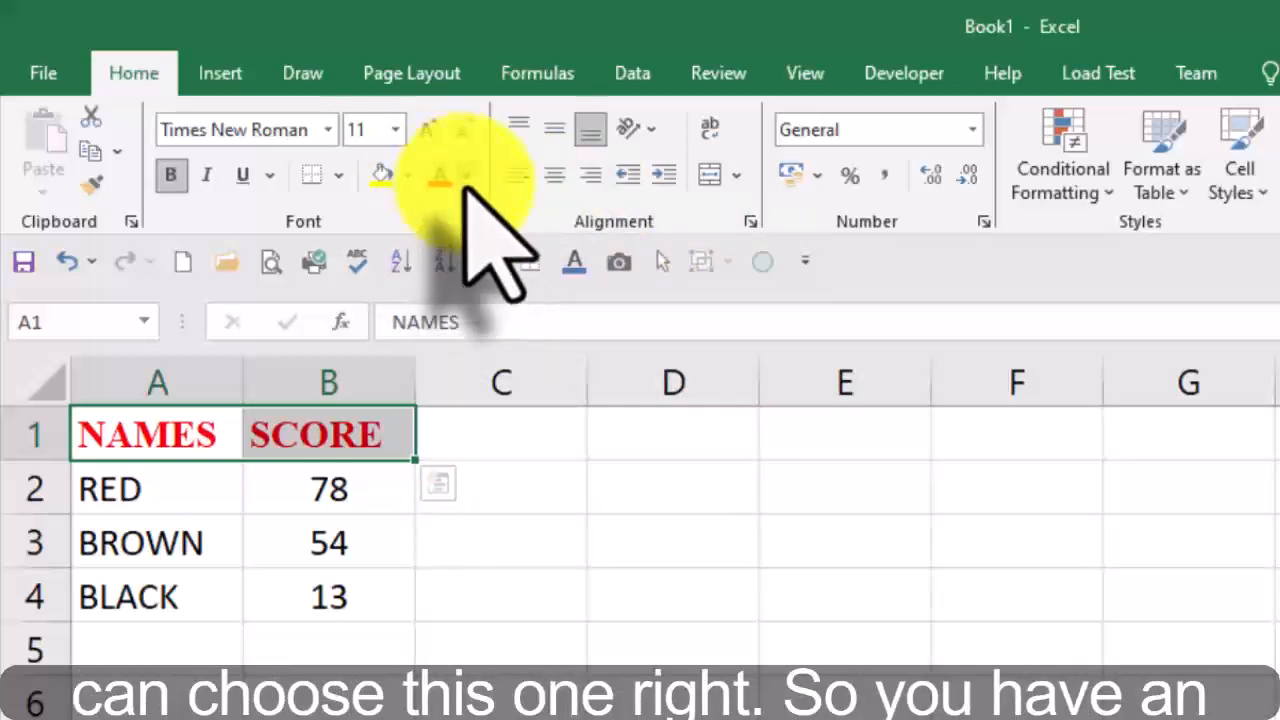
pyautogui.click(466, 176)
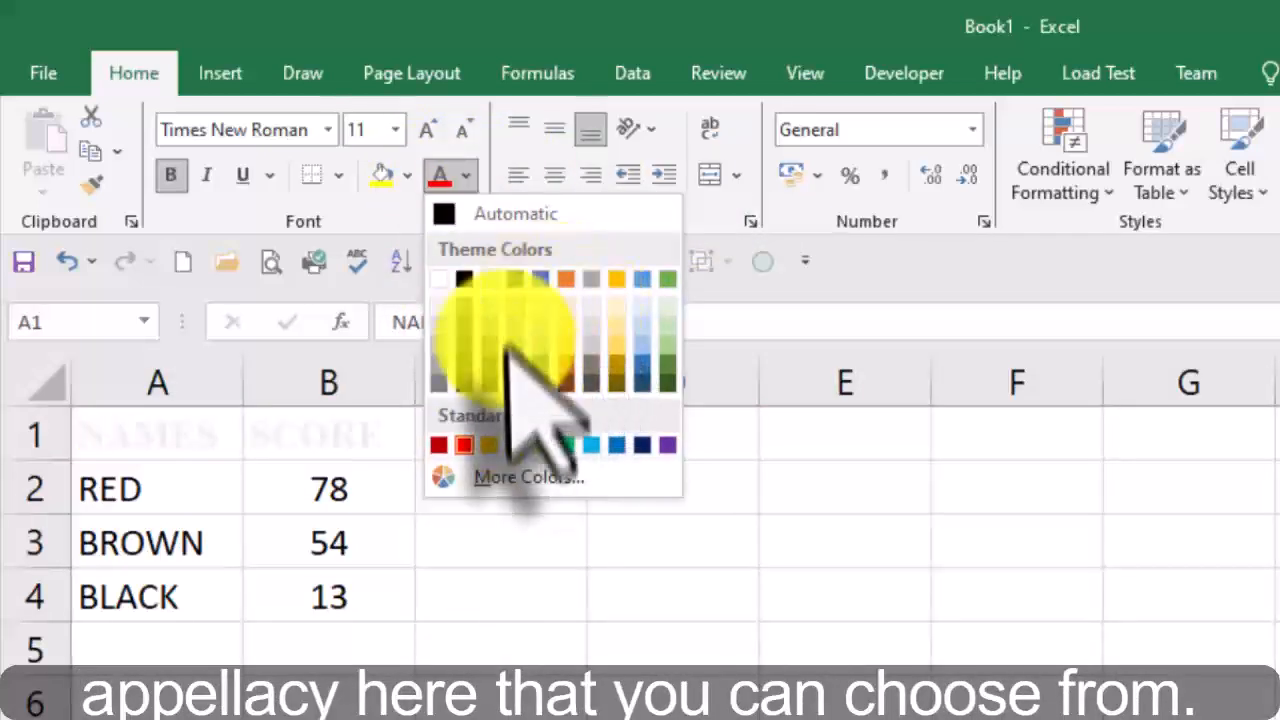
pyautogui.click(440, 444)
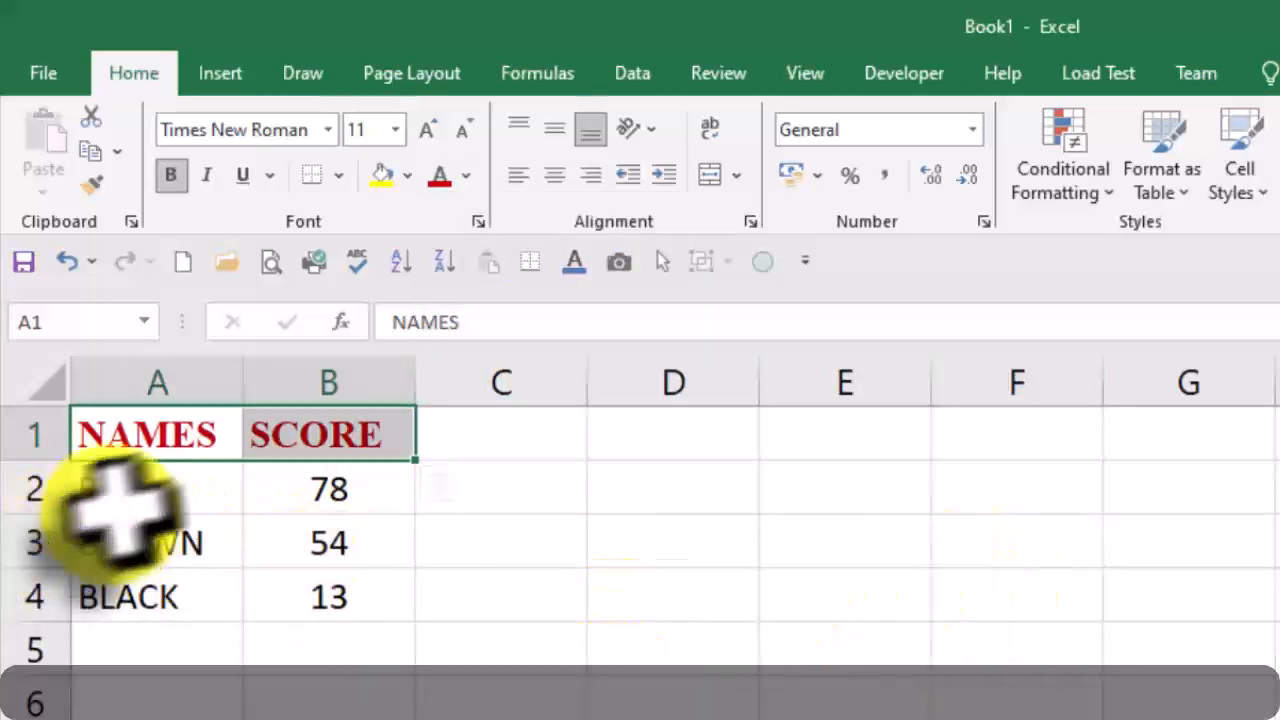
# - Apply all borders to the table range A1 to B5, including the empty row below the data, and deselect it
pyautogui.moveTo(114, 505); pyautogui.dragTo(300, 598)
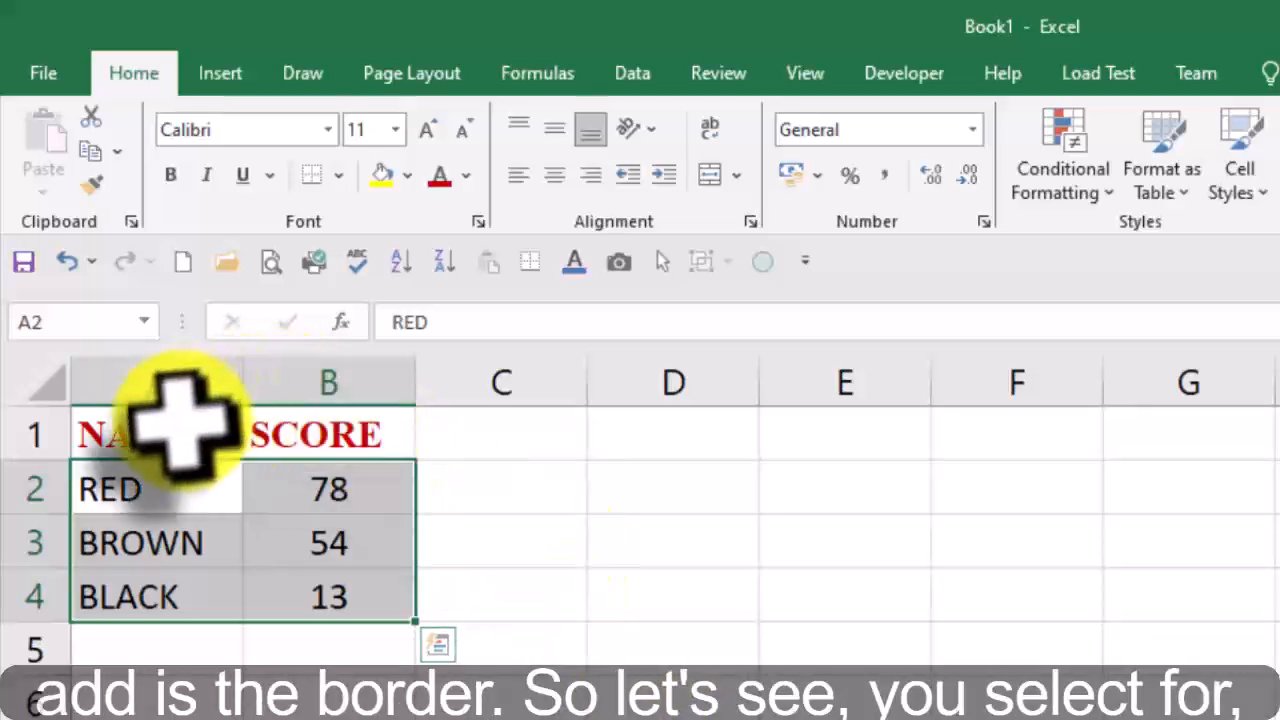
pyautogui.moveTo(178, 428); pyautogui.dragTo(368, 650)
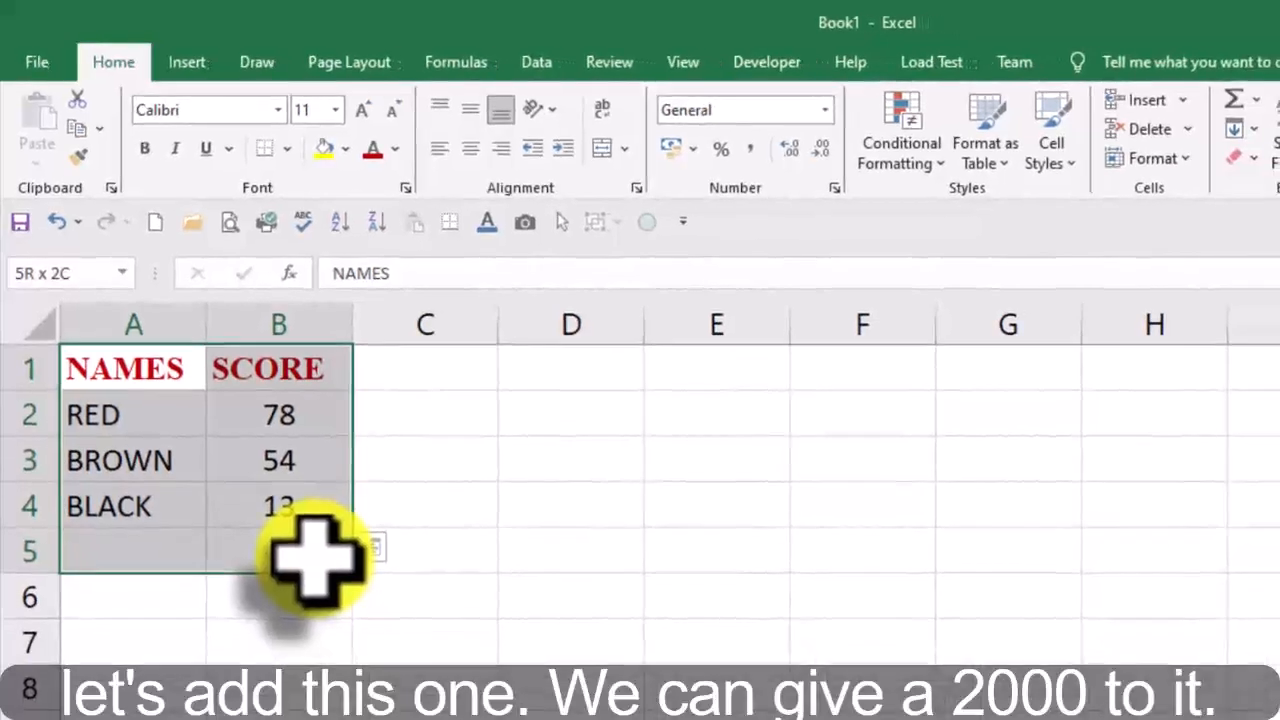
pyautogui.moveTo(313, 560); pyautogui.dragTo(286, 557)
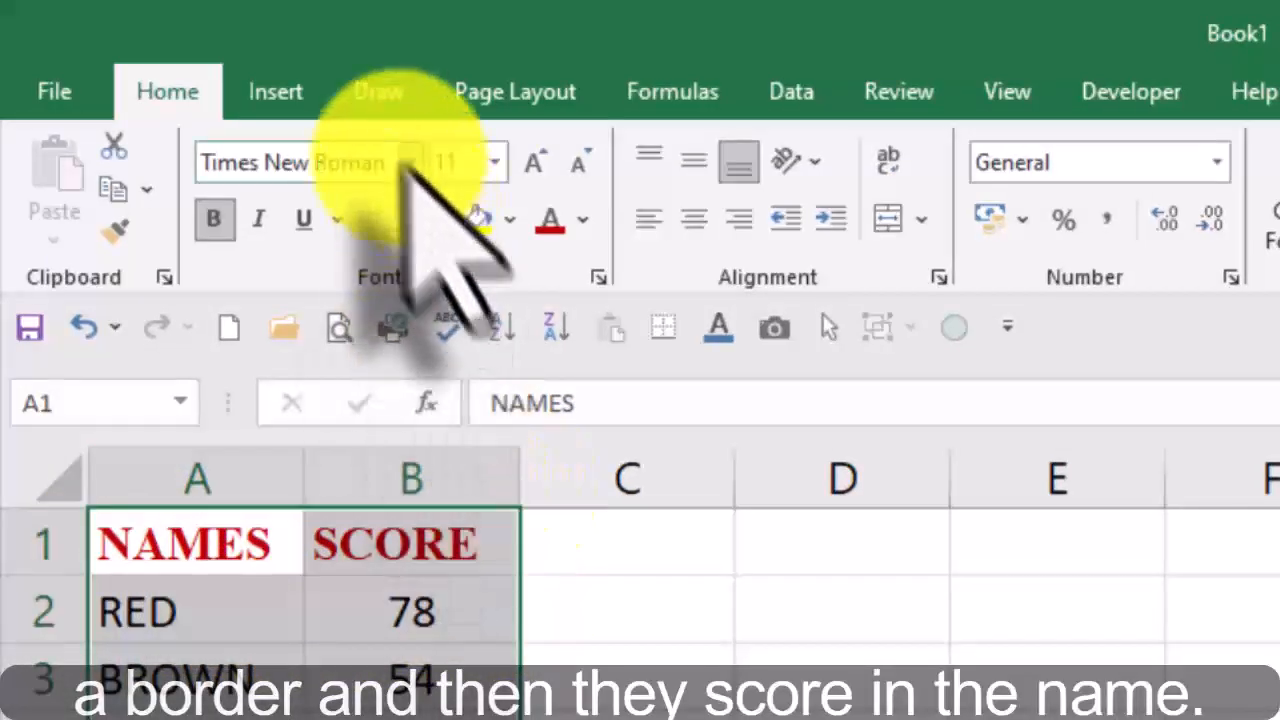
pyautogui.click(425, 219)
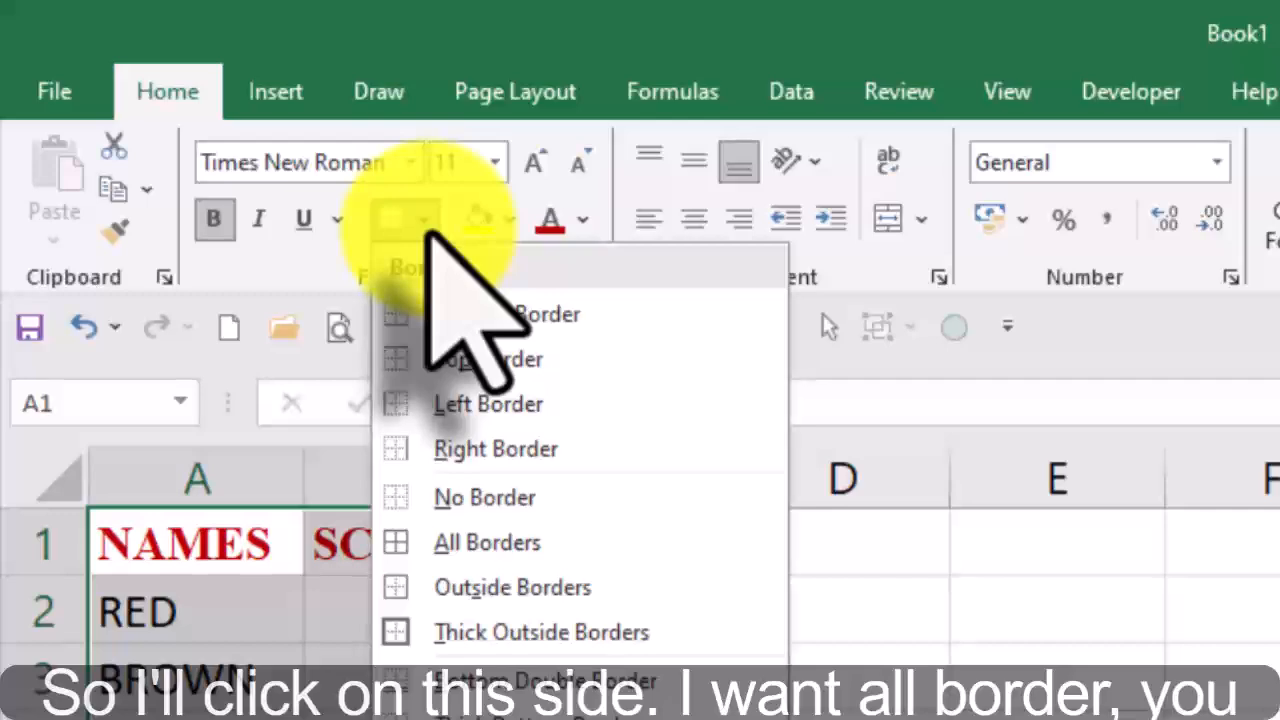
pyautogui.click(460, 562)
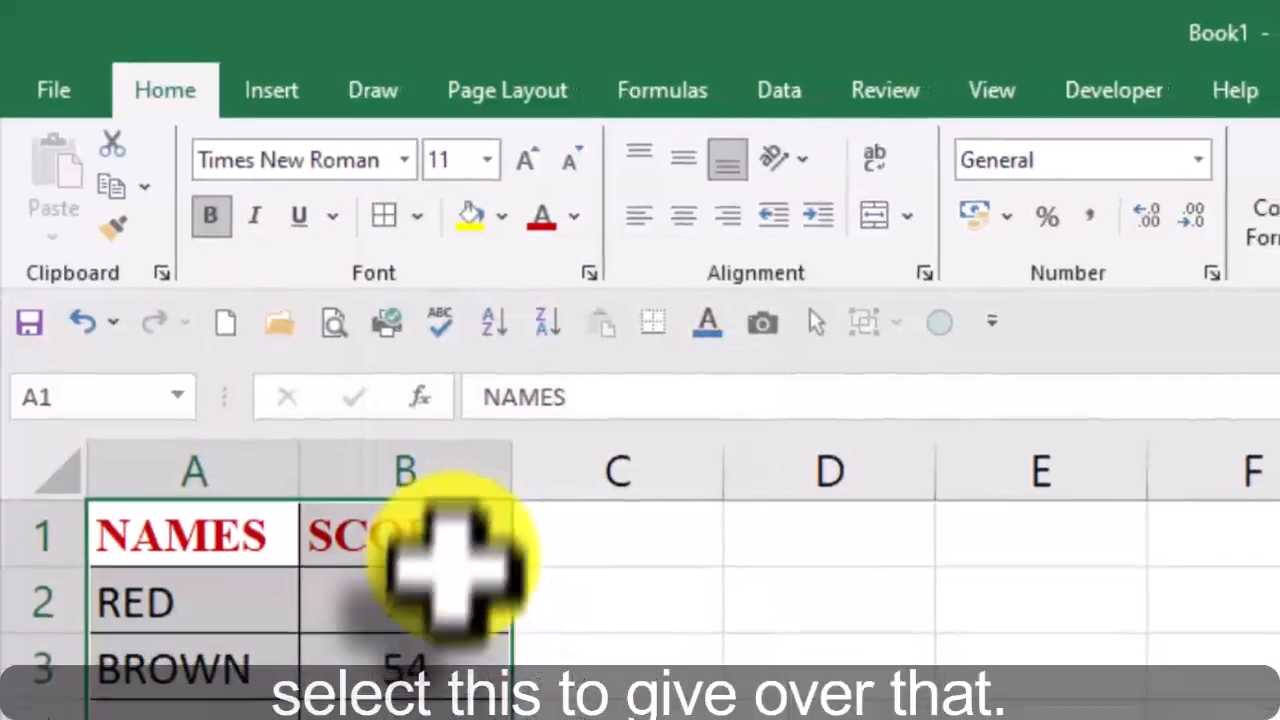
pyautogui.click(300, 705)
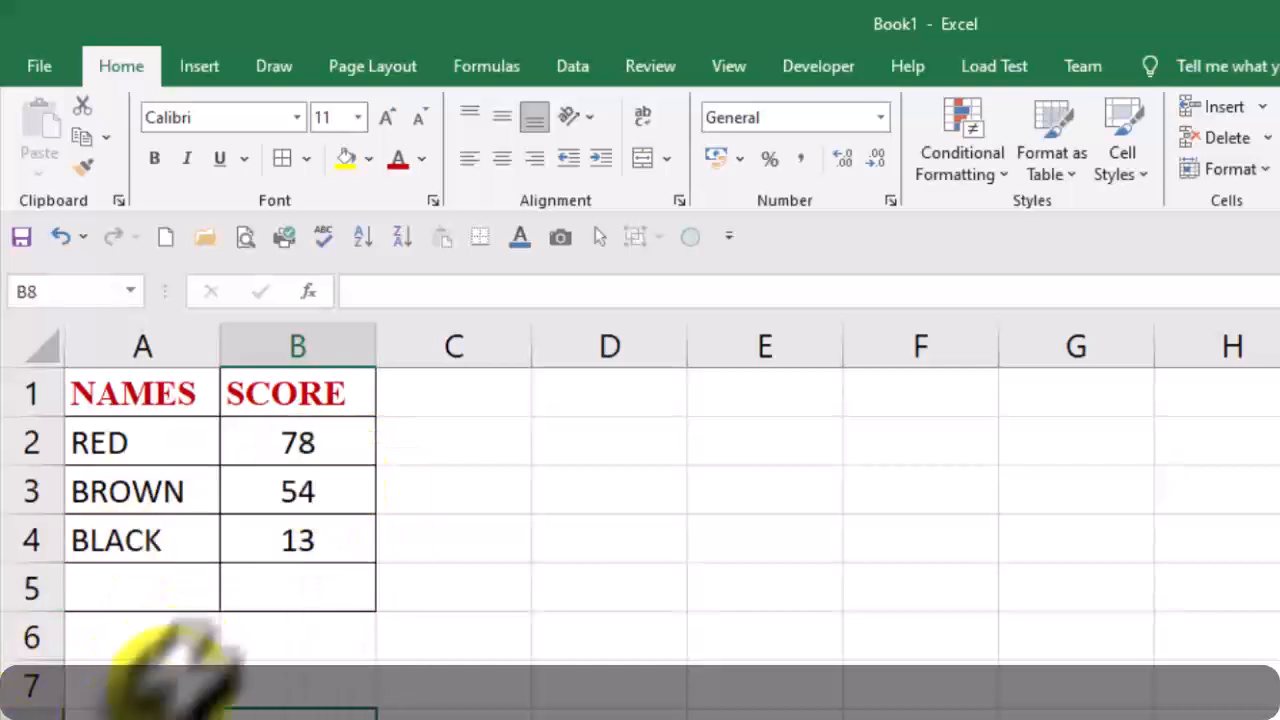
# - Enter the label TOTAL in cell A5 below the names
pyautogui.click(166, 591)
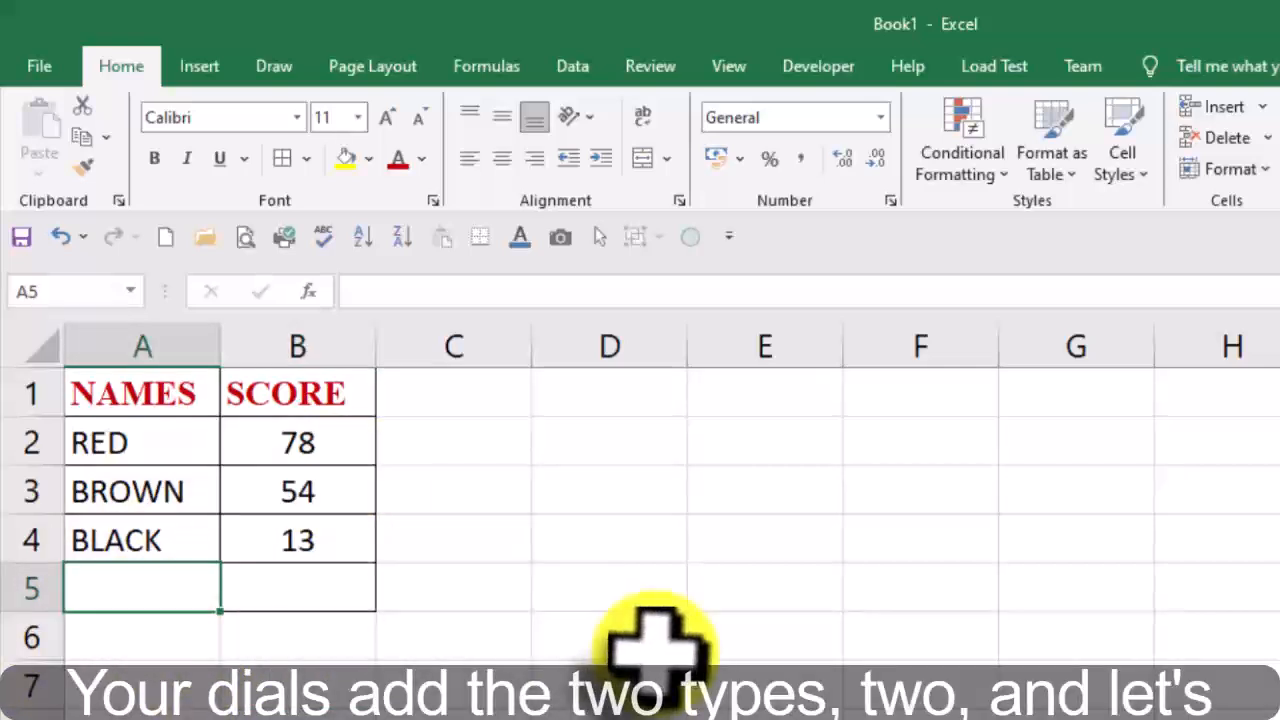
pyautogui.write('TOTAL')
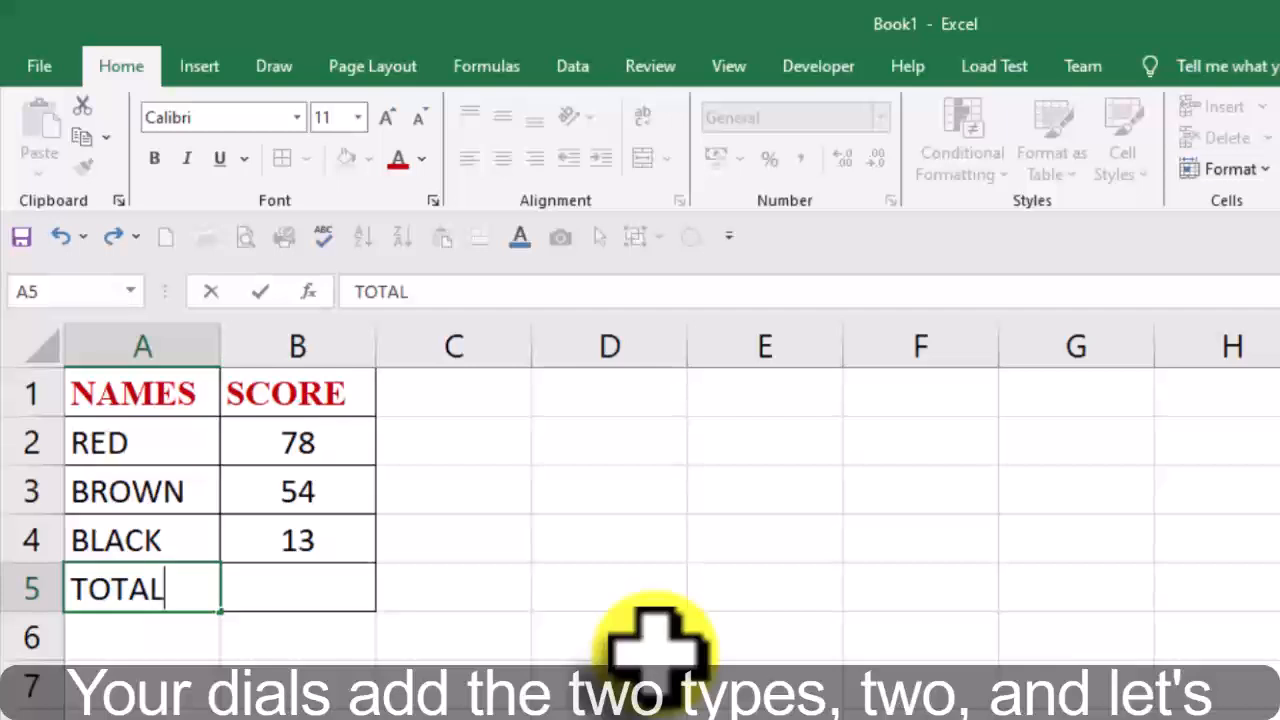
pyautogui.click(600, 632)
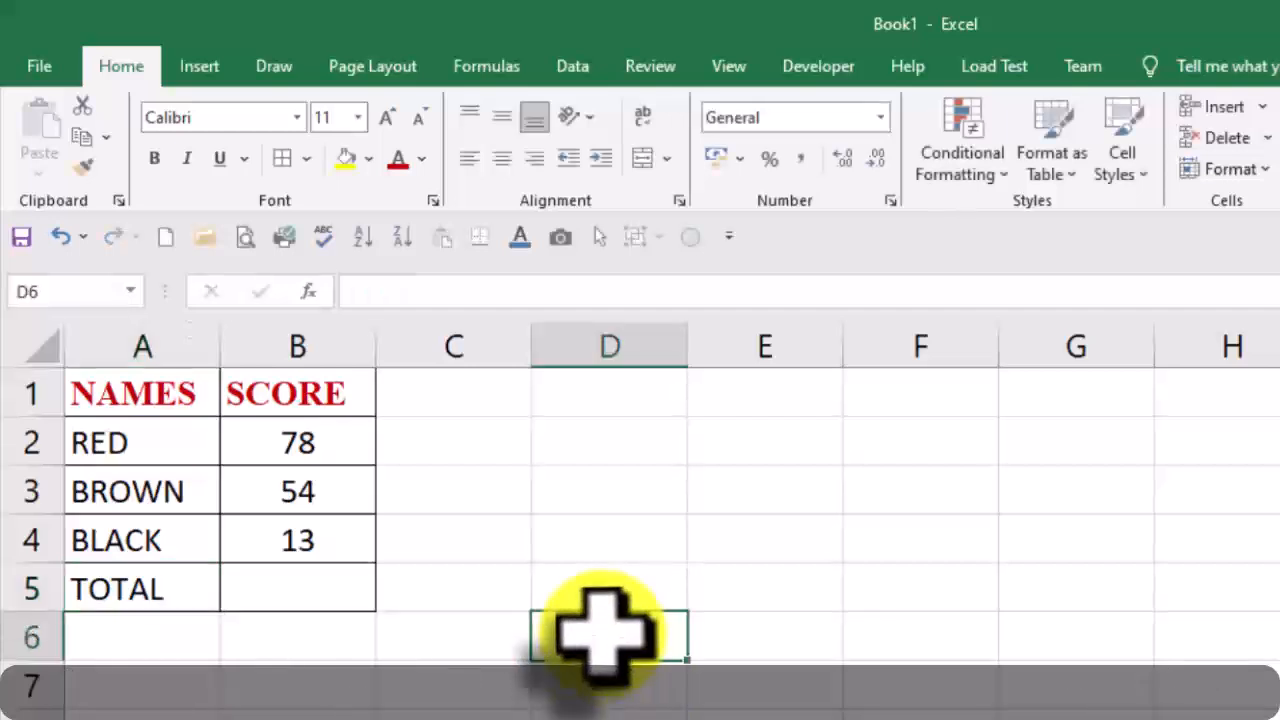
# - Make the total row cells A5 to B5 bold and select an empty cell outside the table
pyautogui.moveTo(120, 594); pyautogui.dragTo(283, 600)
pyautogui.click(154, 158)
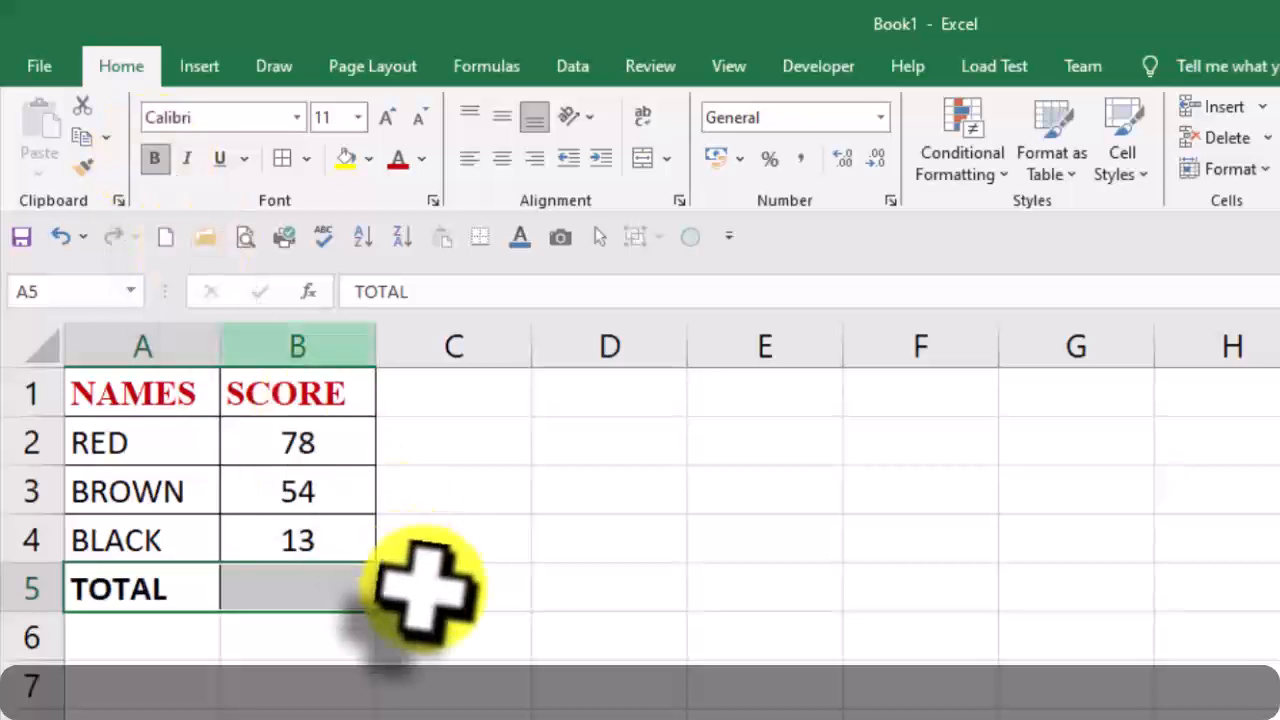
pyautogui.click(298, 580)
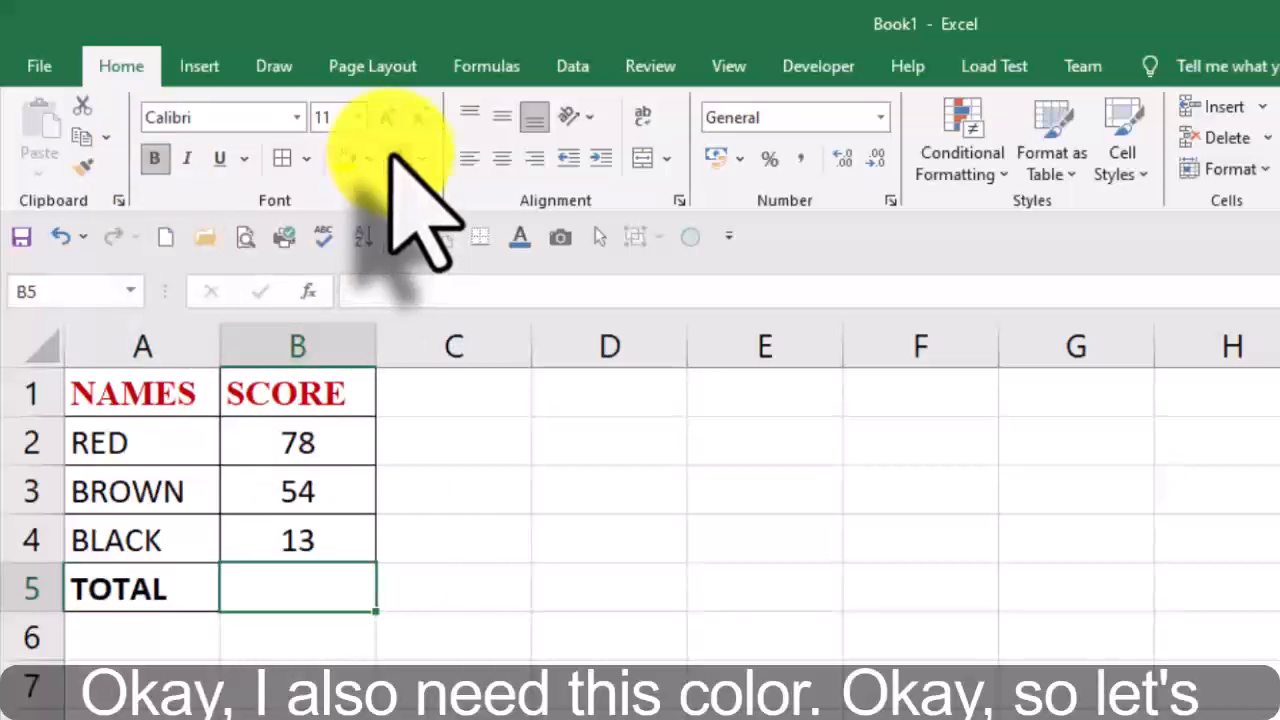
pyautogui.click(405, 645)
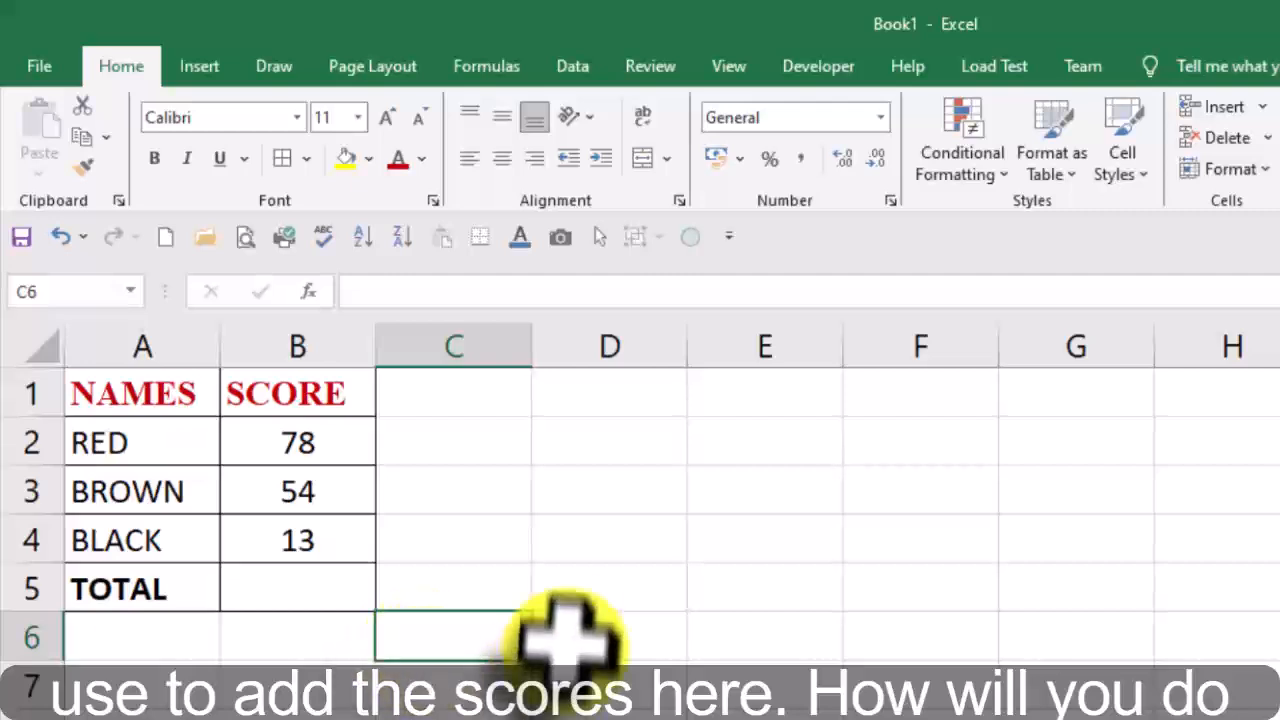
# - Total the scores in cell B5 with the formula =B2+B3+B4 and center the result in its cell
pyautogui.click(337, 586)
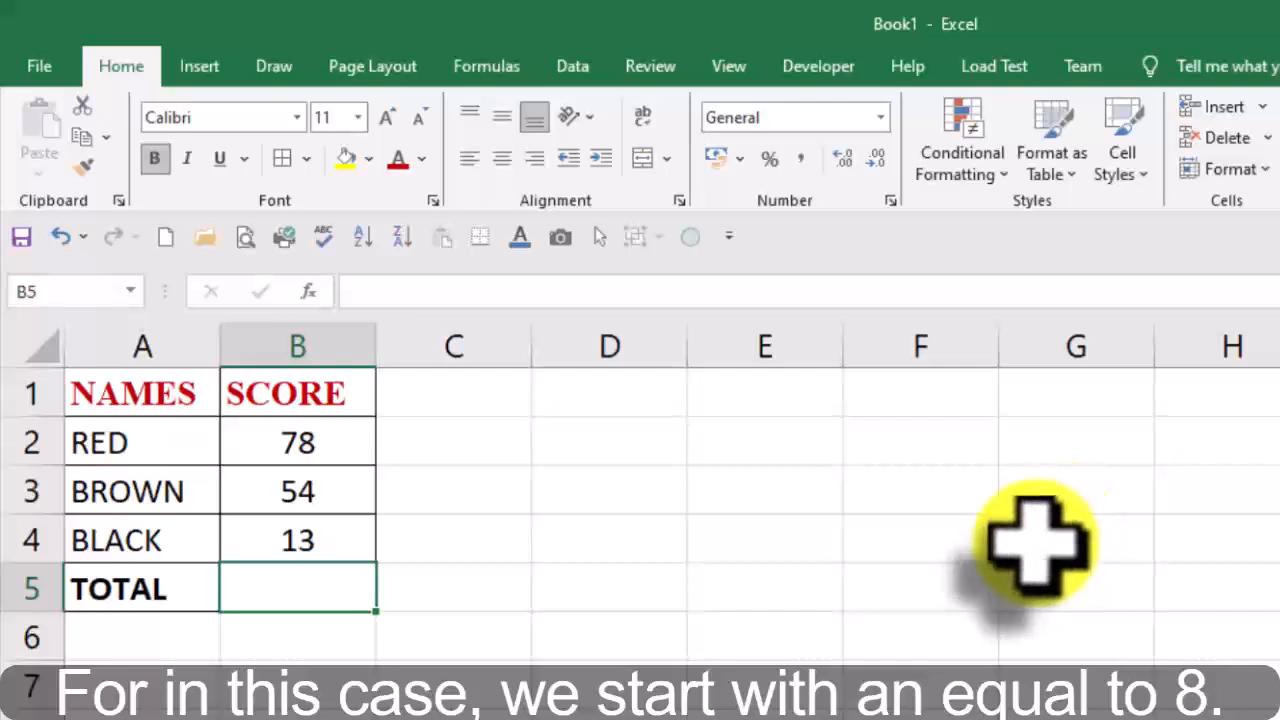
pyautogui.write('=')
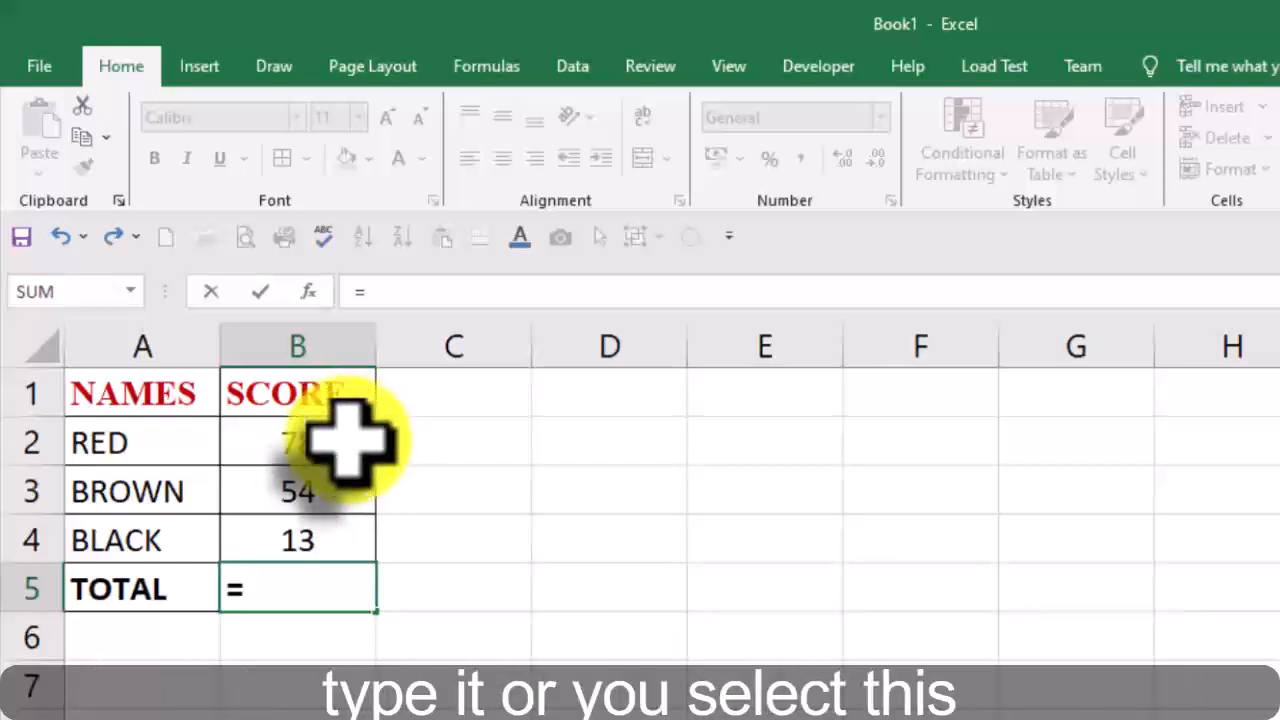
pyautogui.click(349, 436)
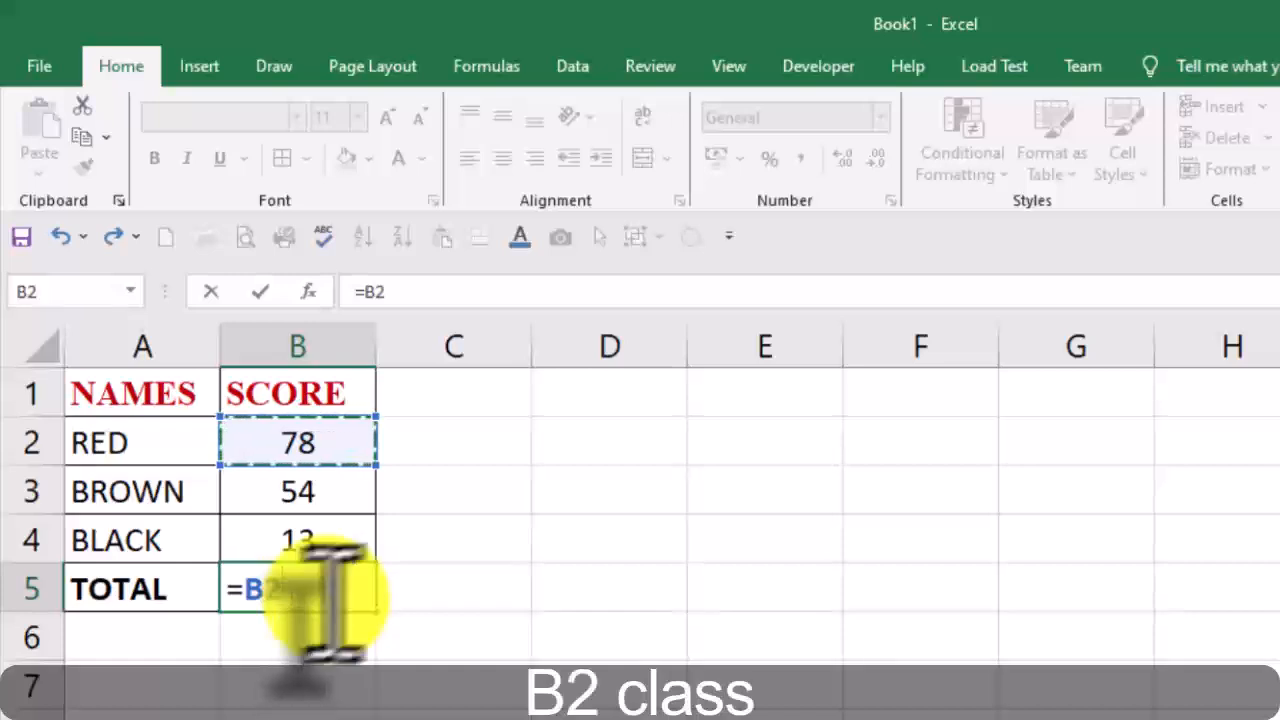
pyautogui.write('+')
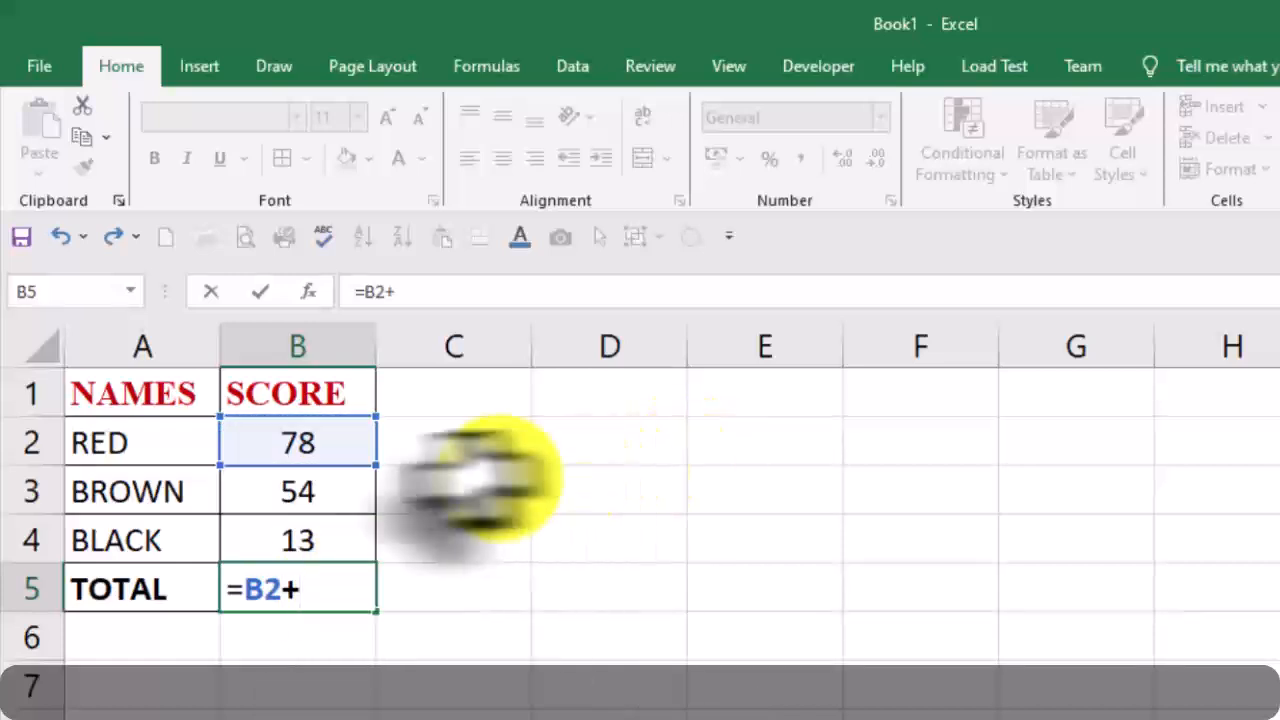
pyautogui.click(358, 495)
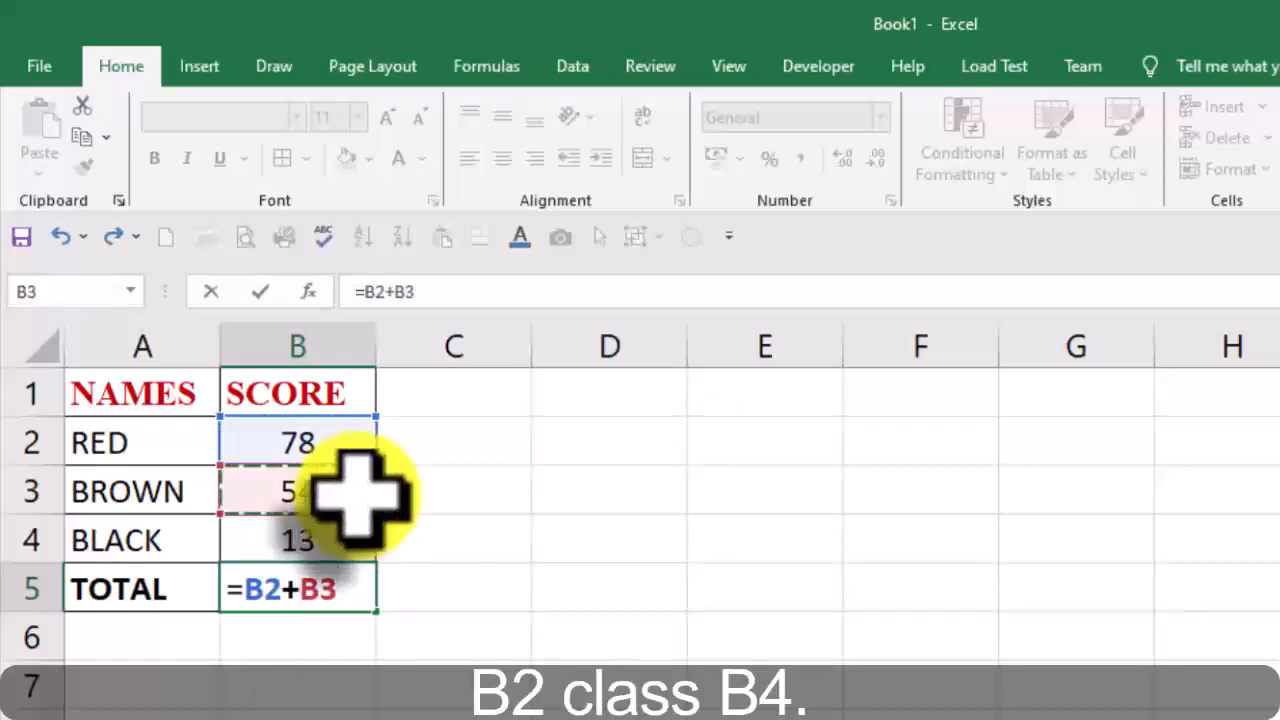
pyautogui.write('+')
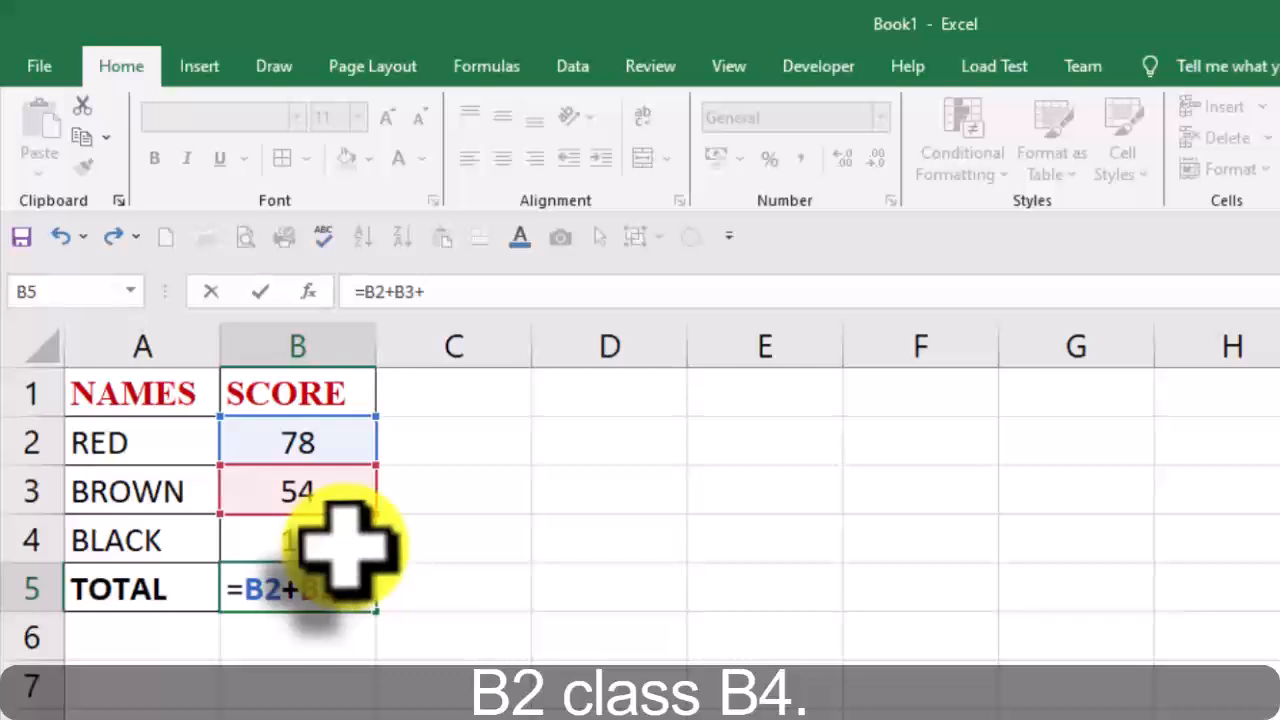
pyautogui.click(345, 540)
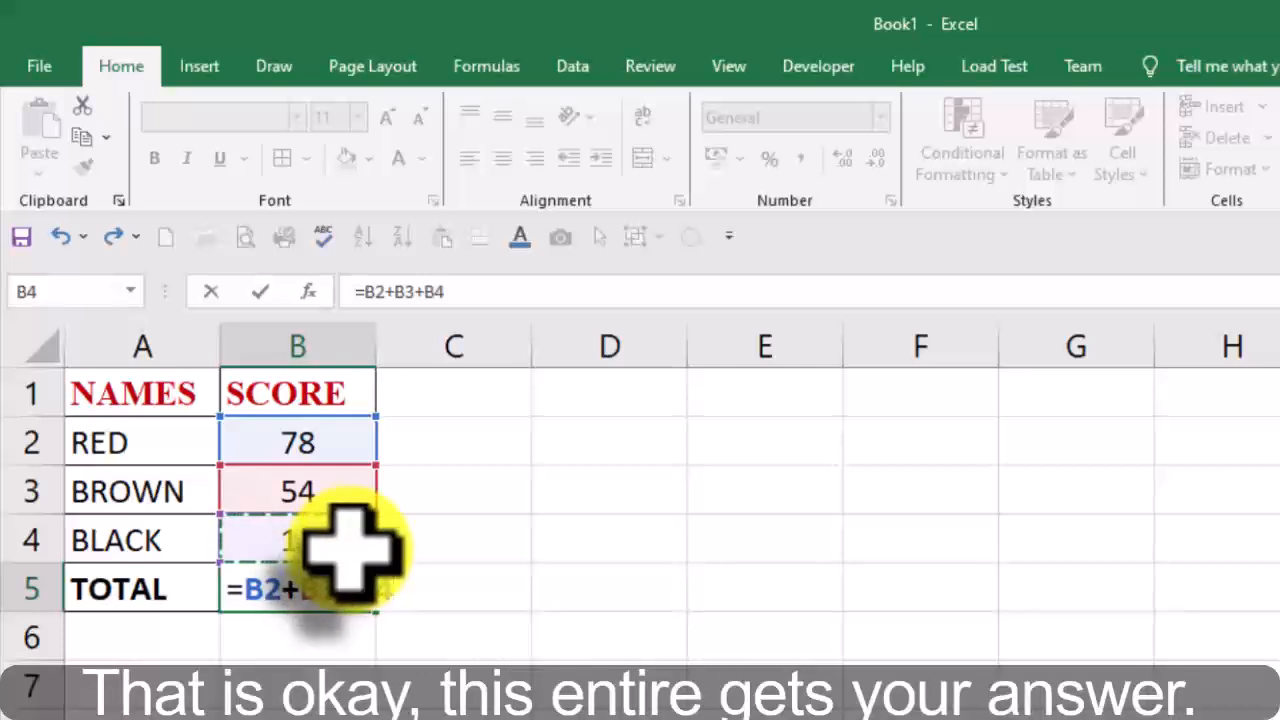
pyautogui.press('Return')
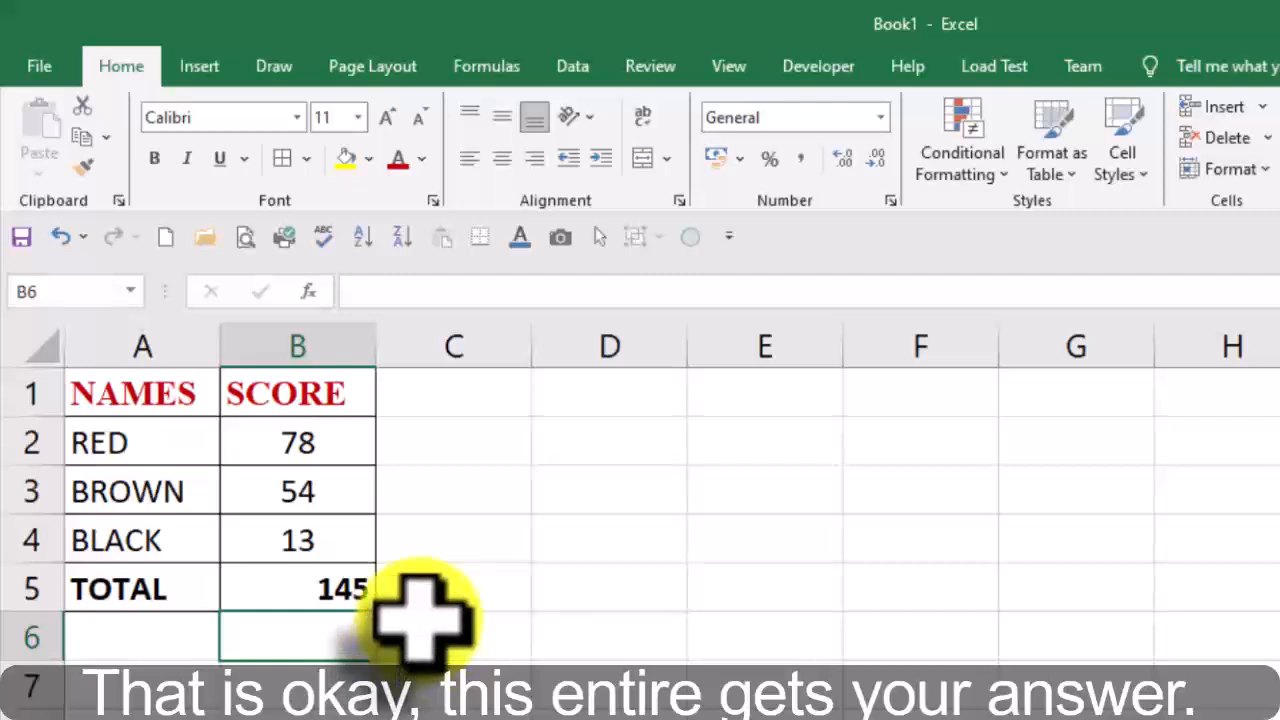
pyautogui.click(314, 594)
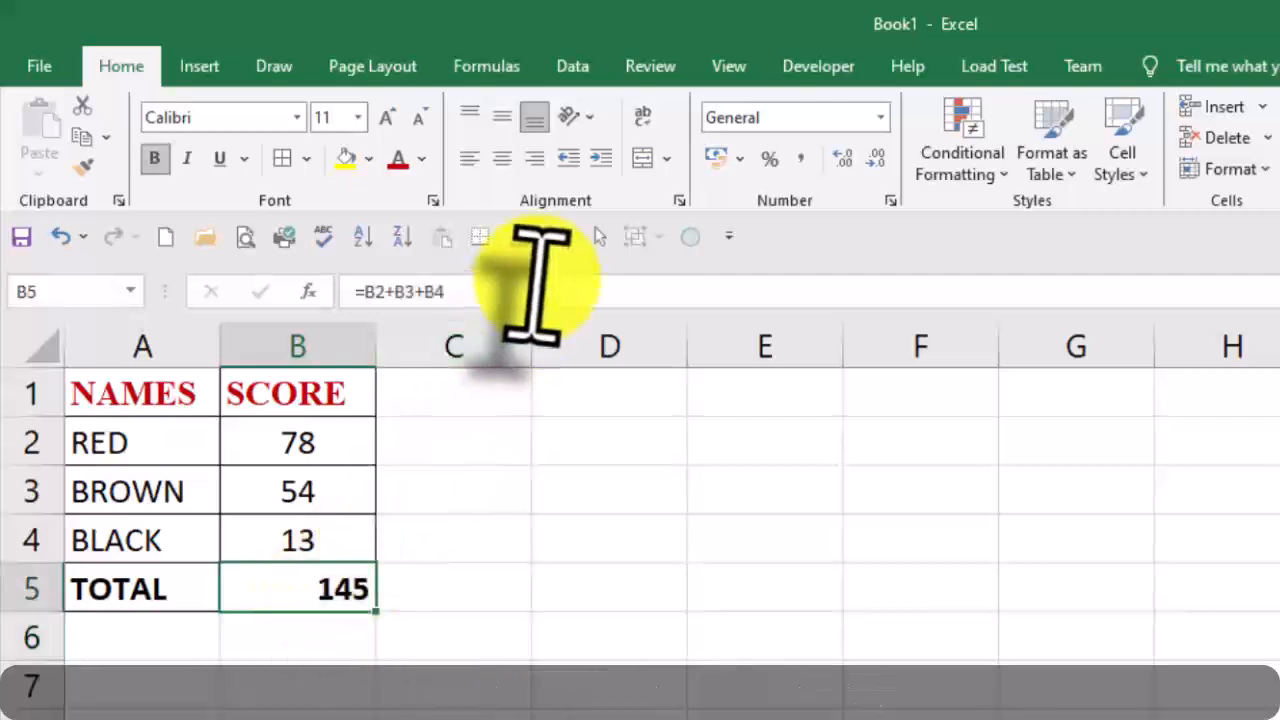
pyautogui.click(502, 158)
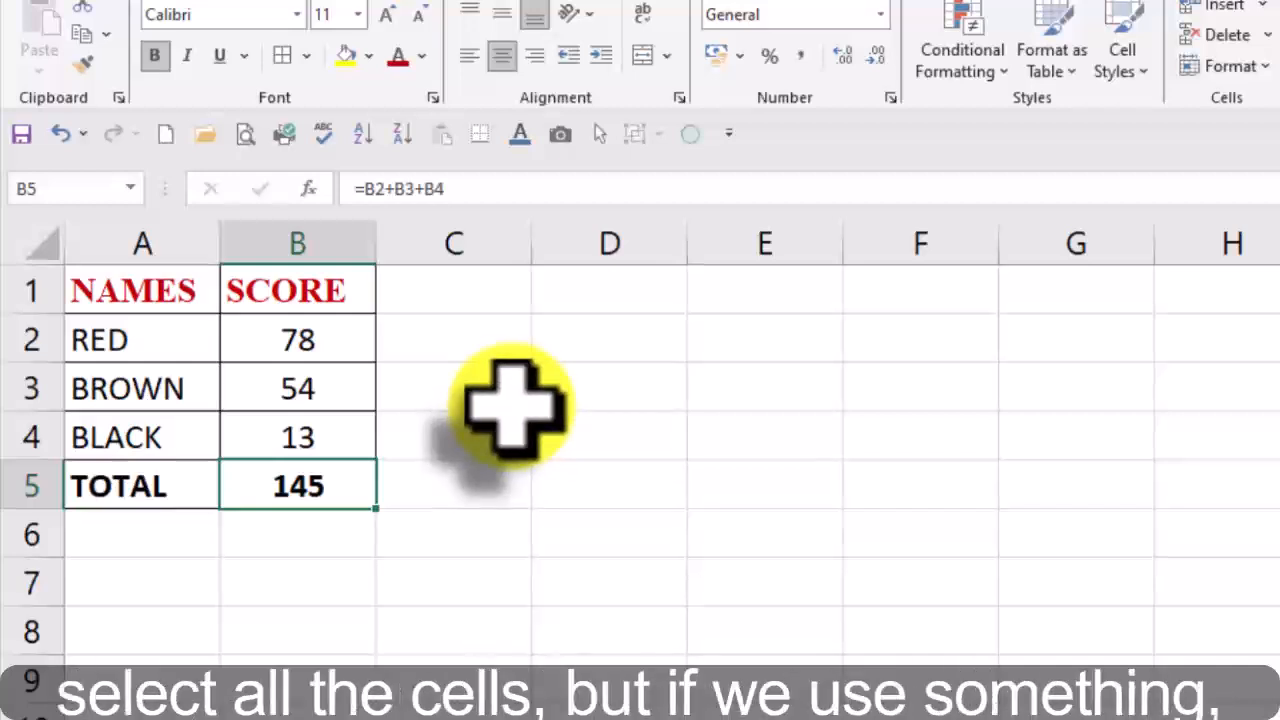
# - Enter the formula =SUM(B2:B4) in cell B6 to add up the same score range with the SUM function
pyautogui.click(310, 540)
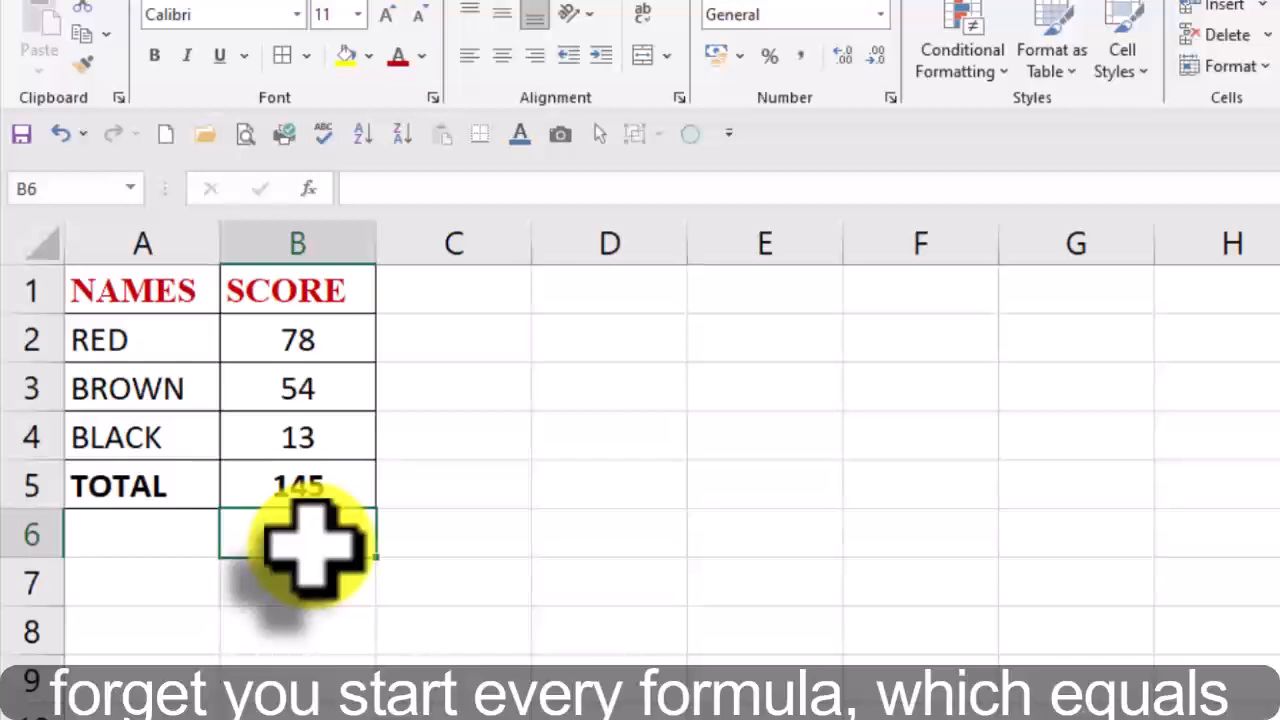
pyautogui.write('=')
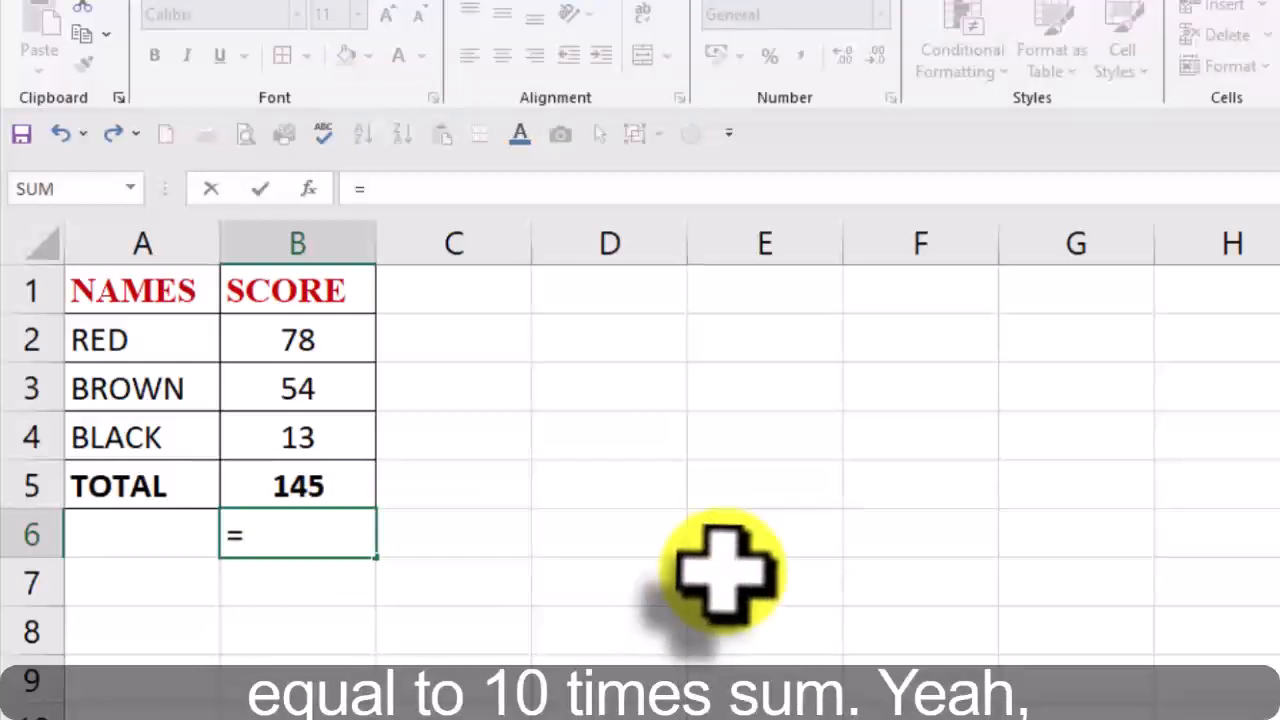
pyautogui.write('SUM')
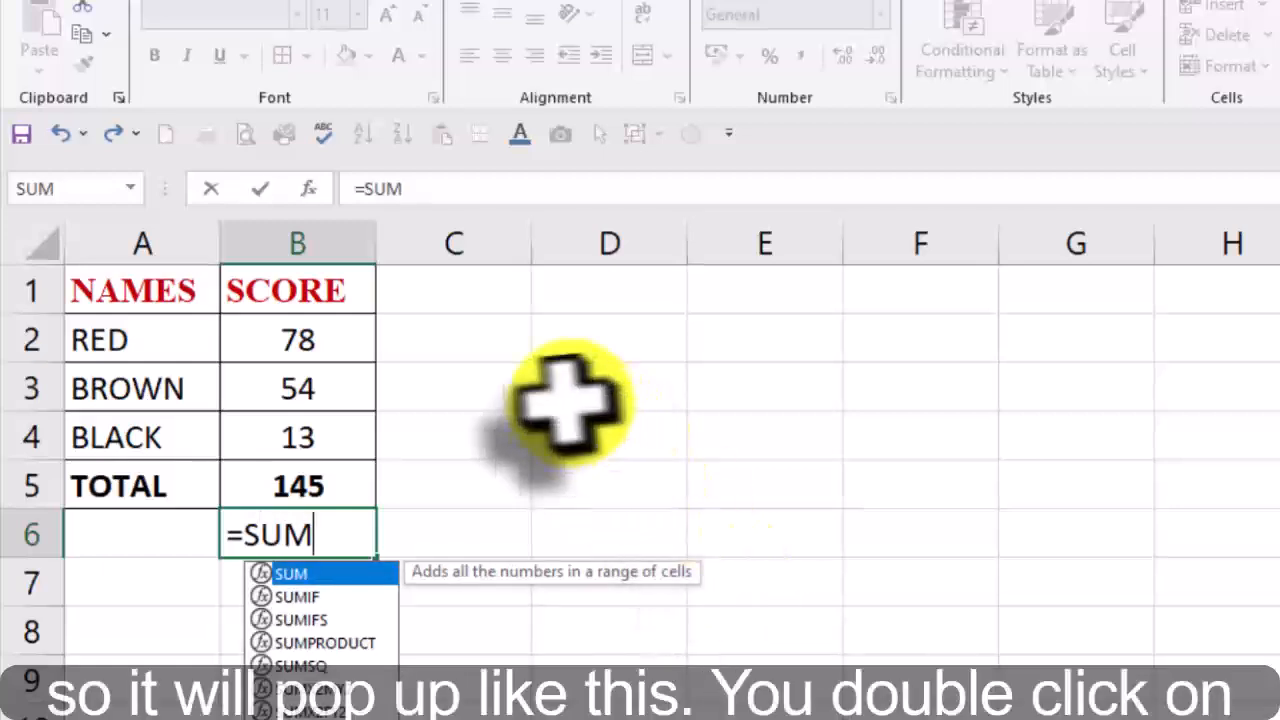
pyautogui.doubleClick(300, 572)
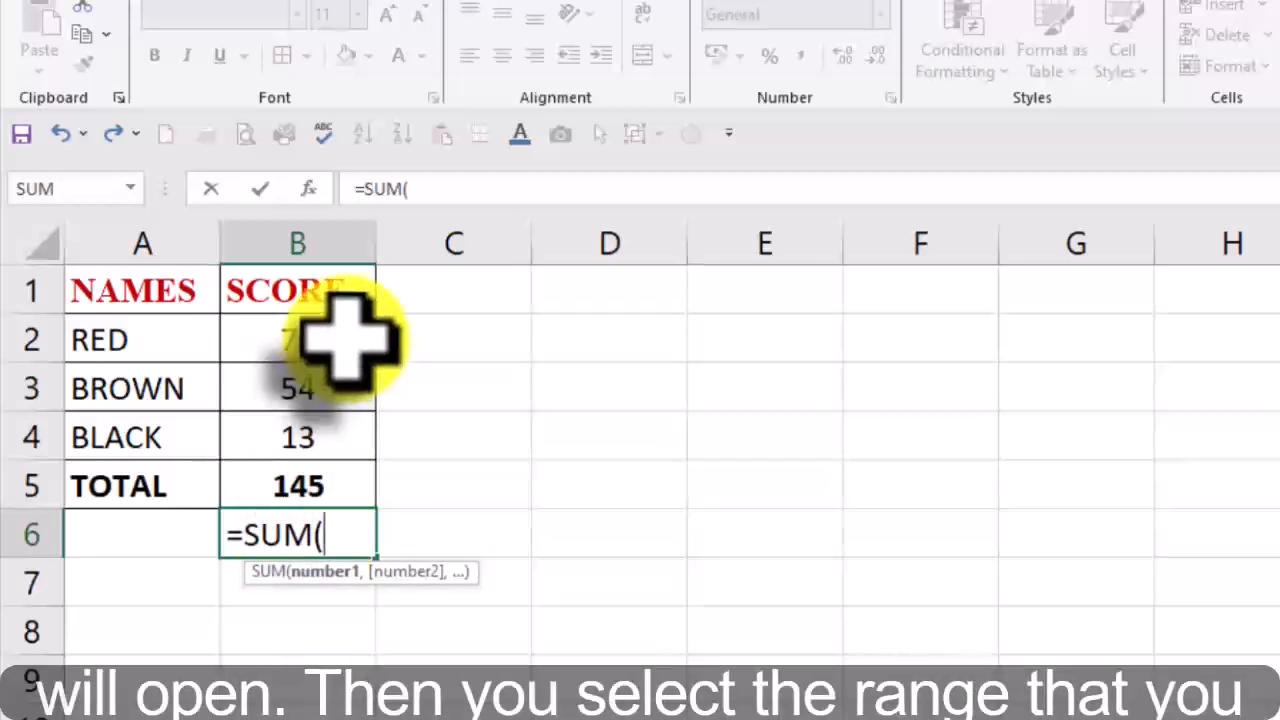
pyautogui.moveTo(349, 337); pyautogui.dragTo(334, 429)
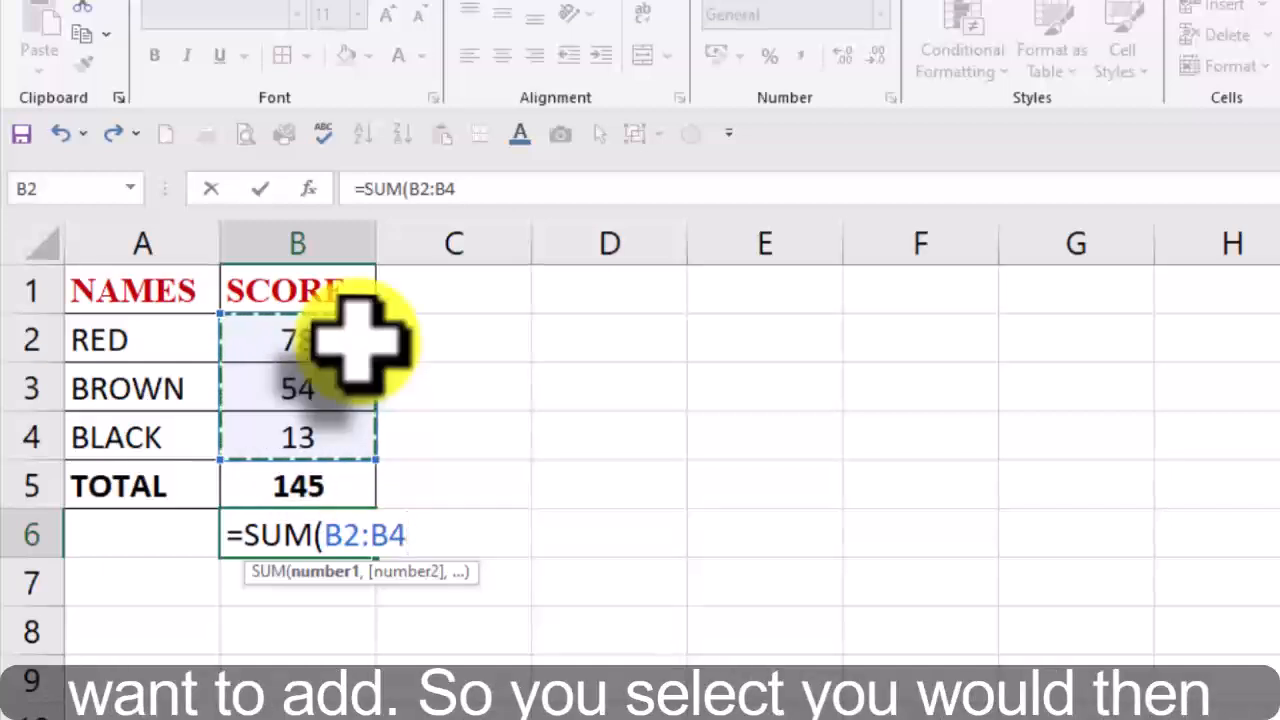
pyautogui.moveTo(358, 340); pyautogui.dragTo(352, 432)
pyautogui.moveTo(343, 343); pyautogui.dragTo(339, 432)
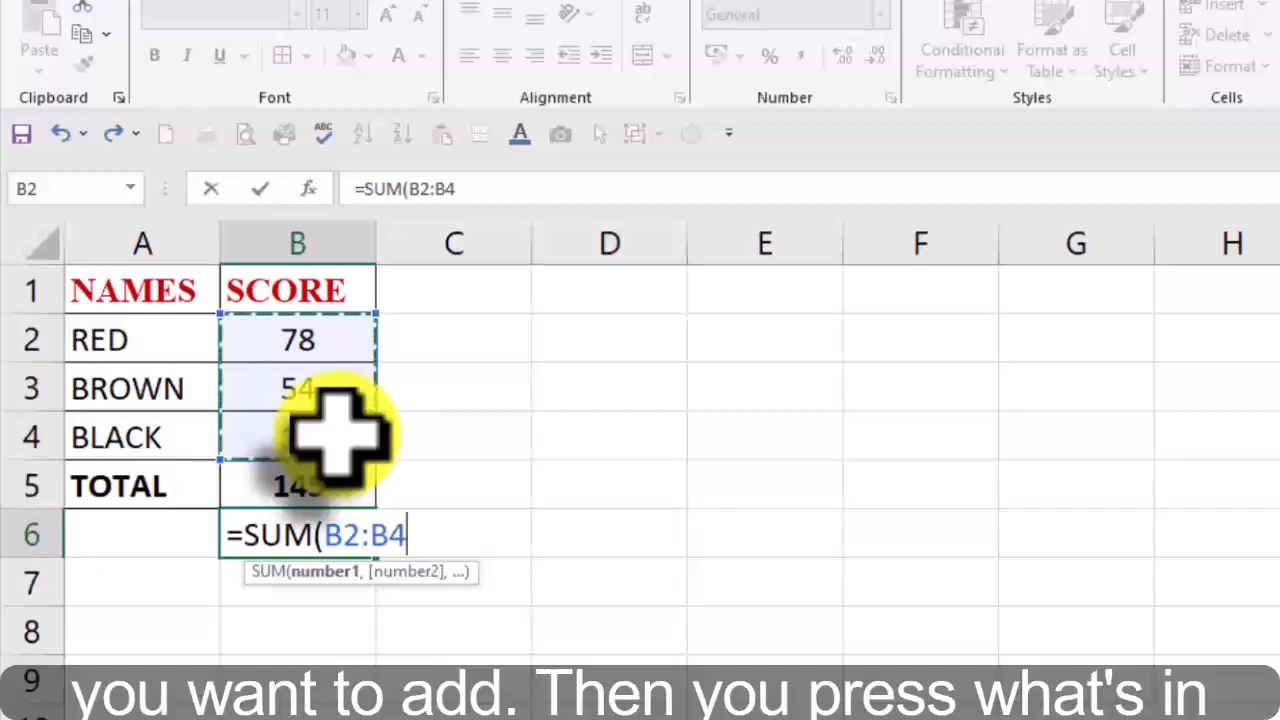
pyautogui.press('Return')
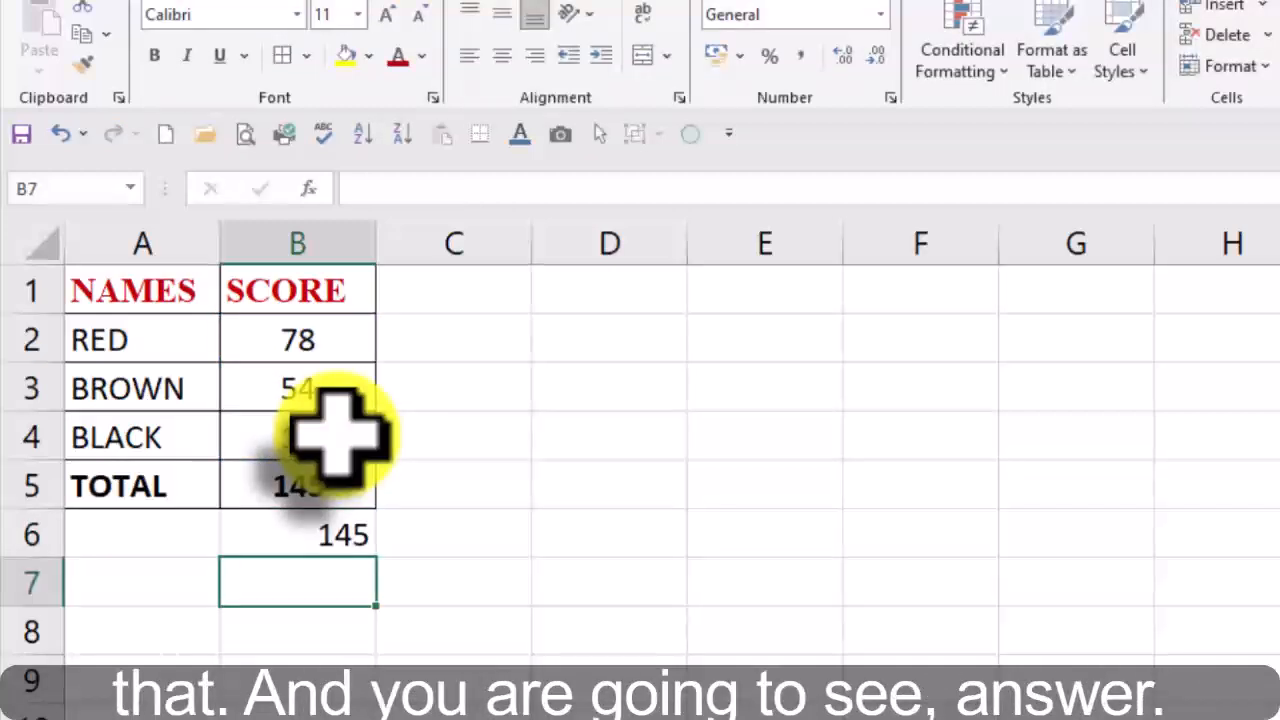
# - Center the SUM result in cell B6 and make it bold
pyautogui.click(290, 540)
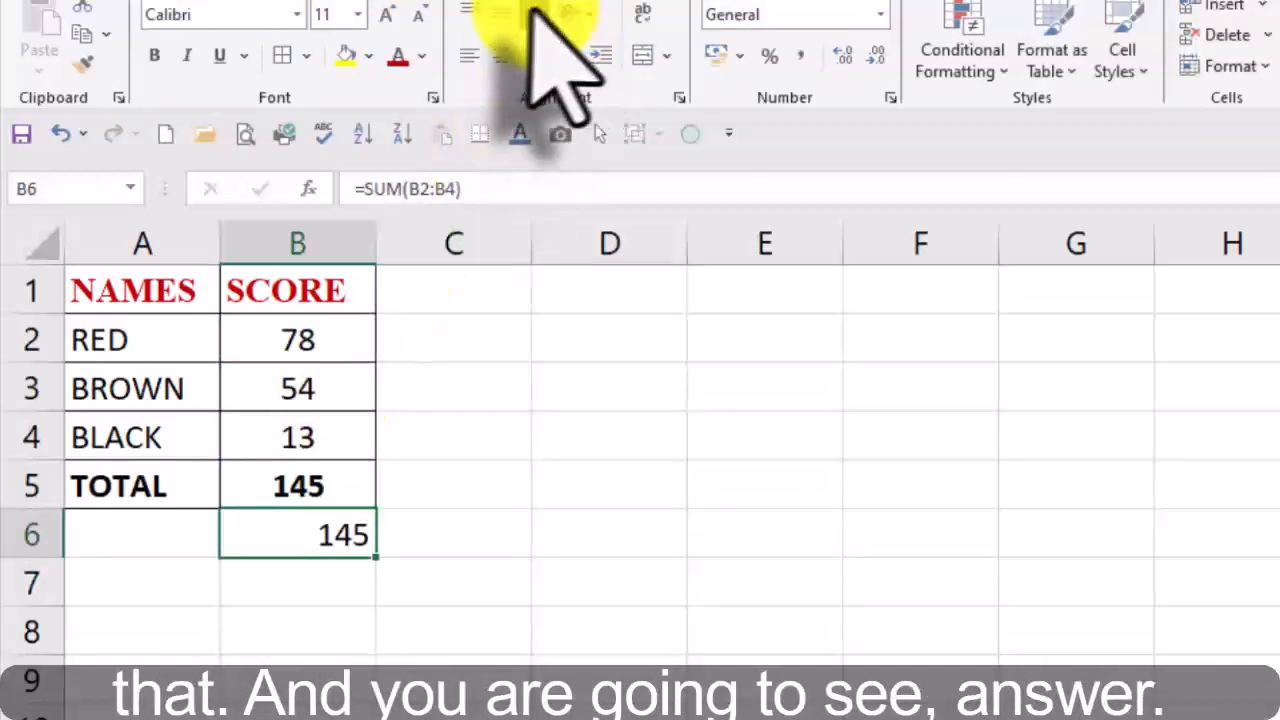
pyautogui.click(502, 55)
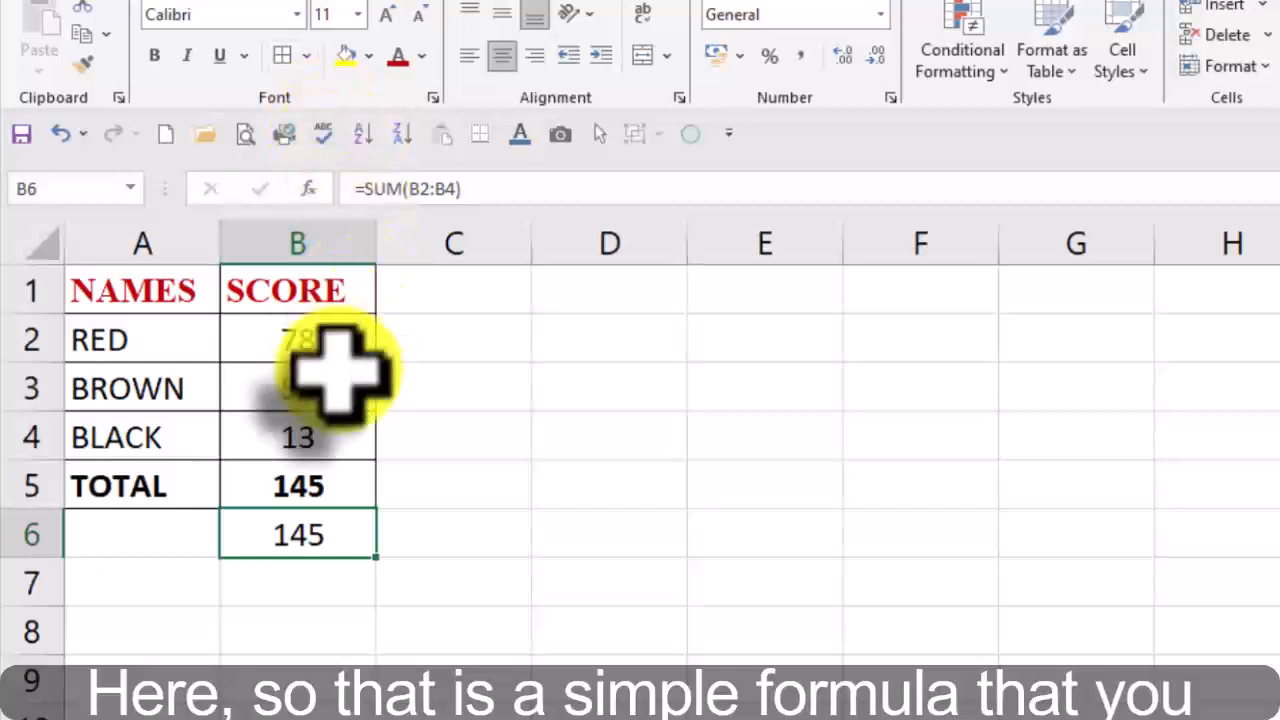
pyautogui.click(155, 55)
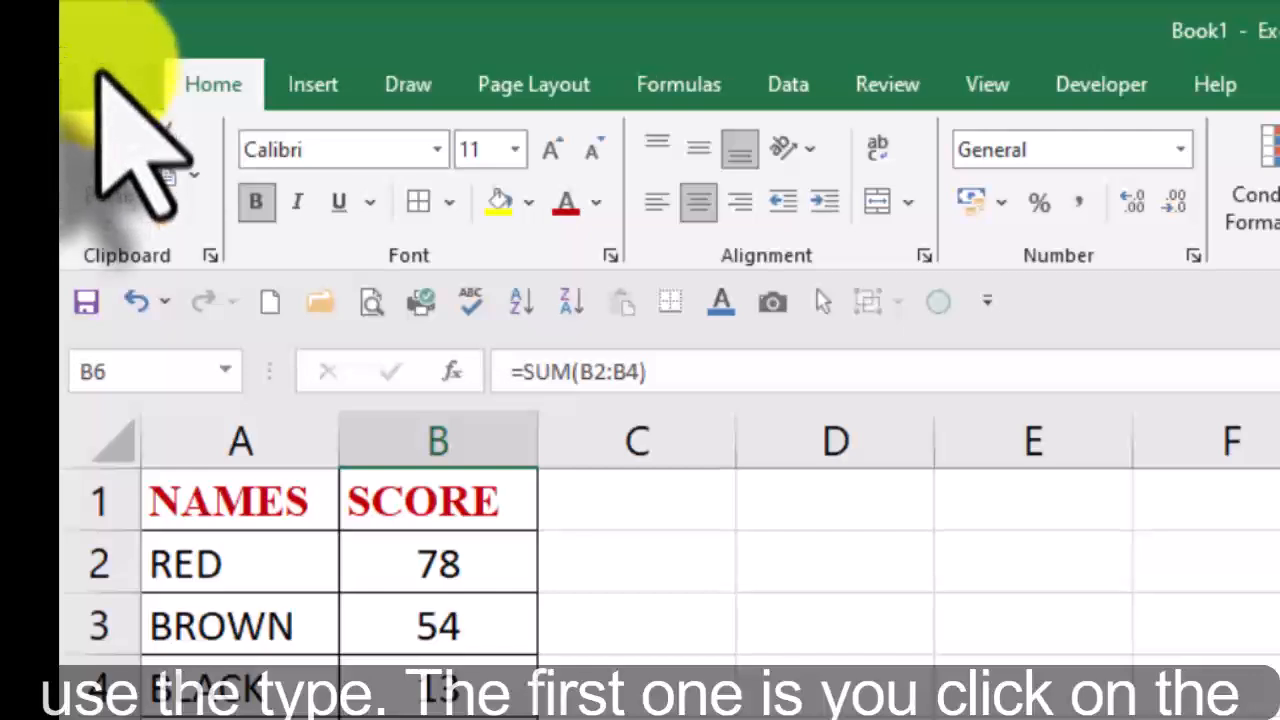
# - Save the new workbook to the Desktop folder under the file name BEGINNER
pyautogui.click(100, 78)
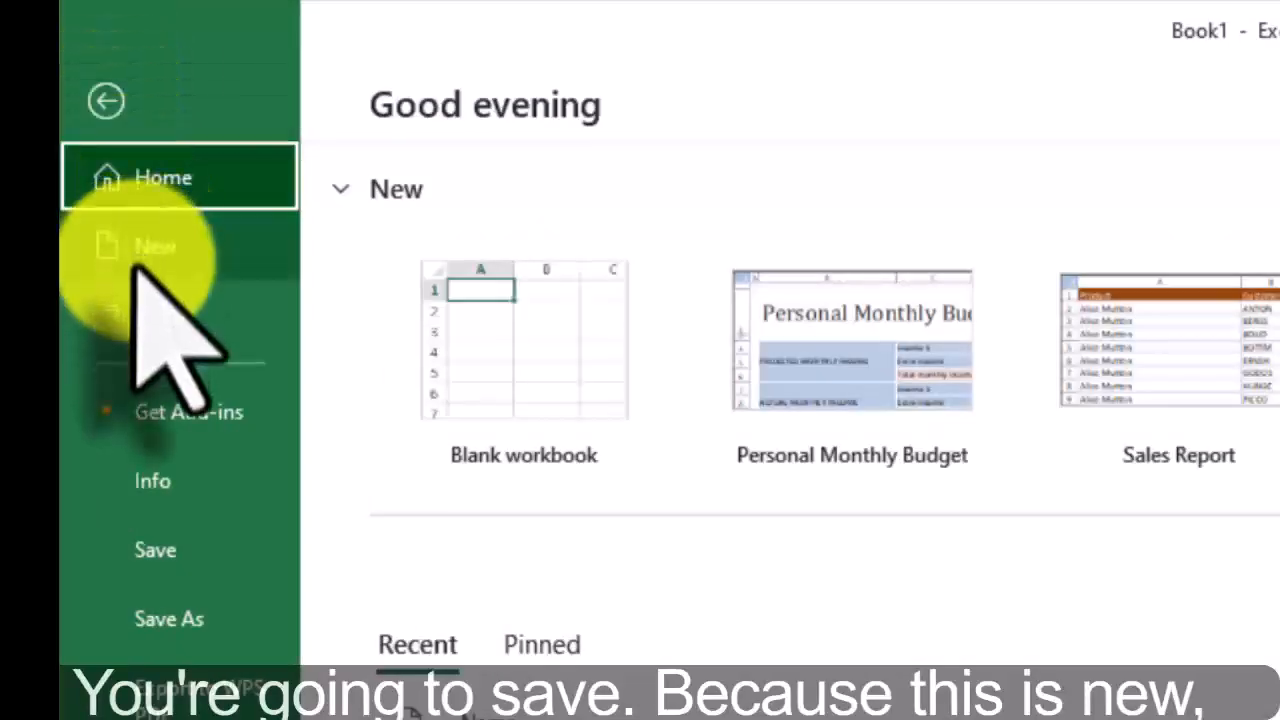
pyautogui.click(140, 550)
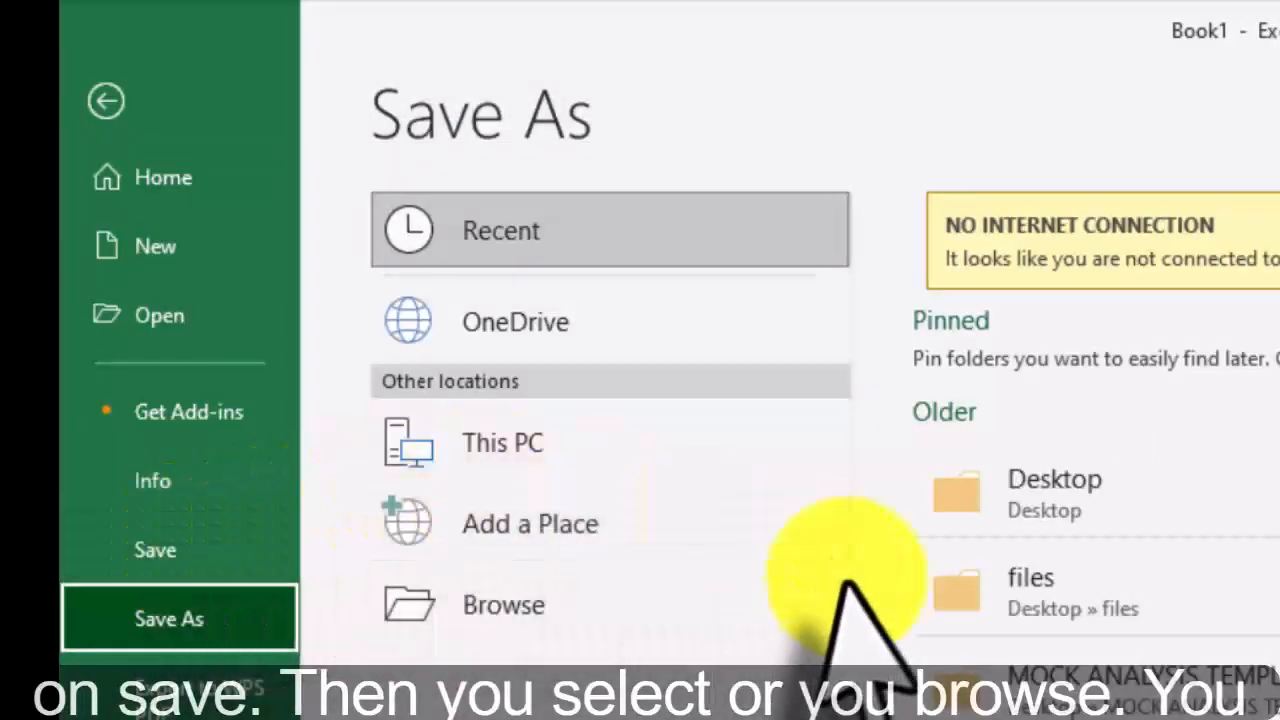
pyautogui.click(595, 598)
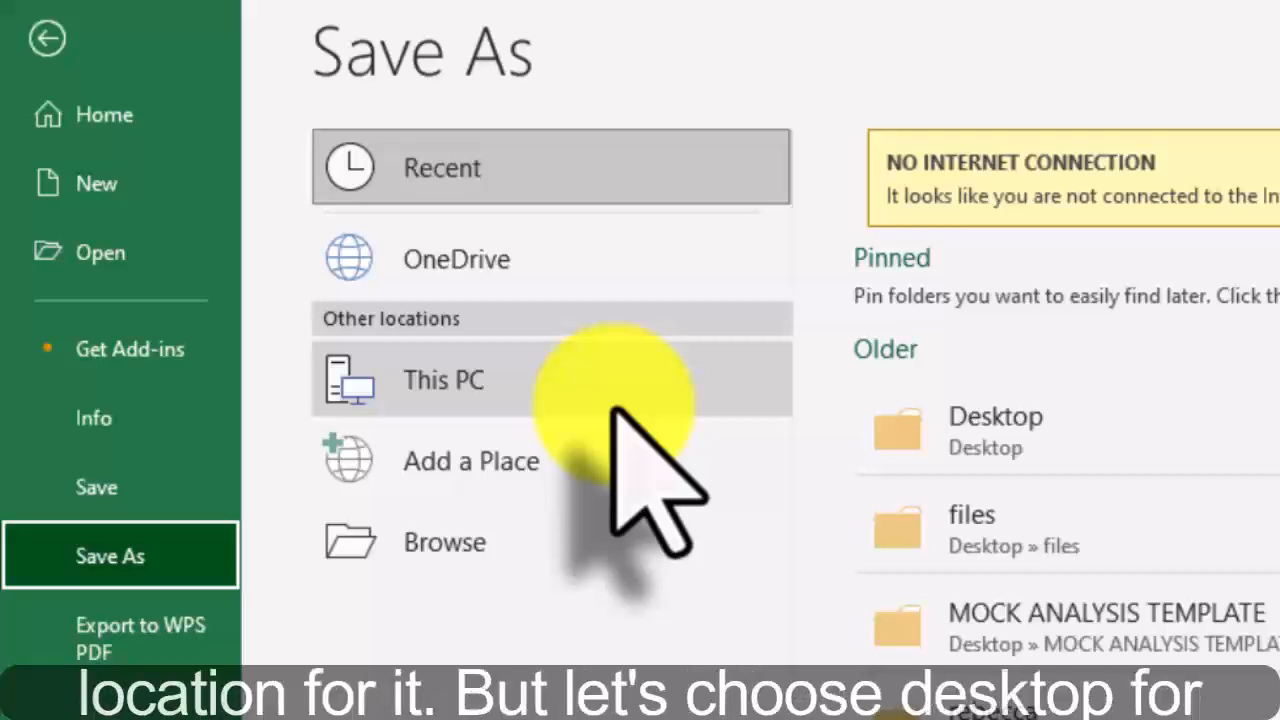
pyautogui.click(1090, 448)
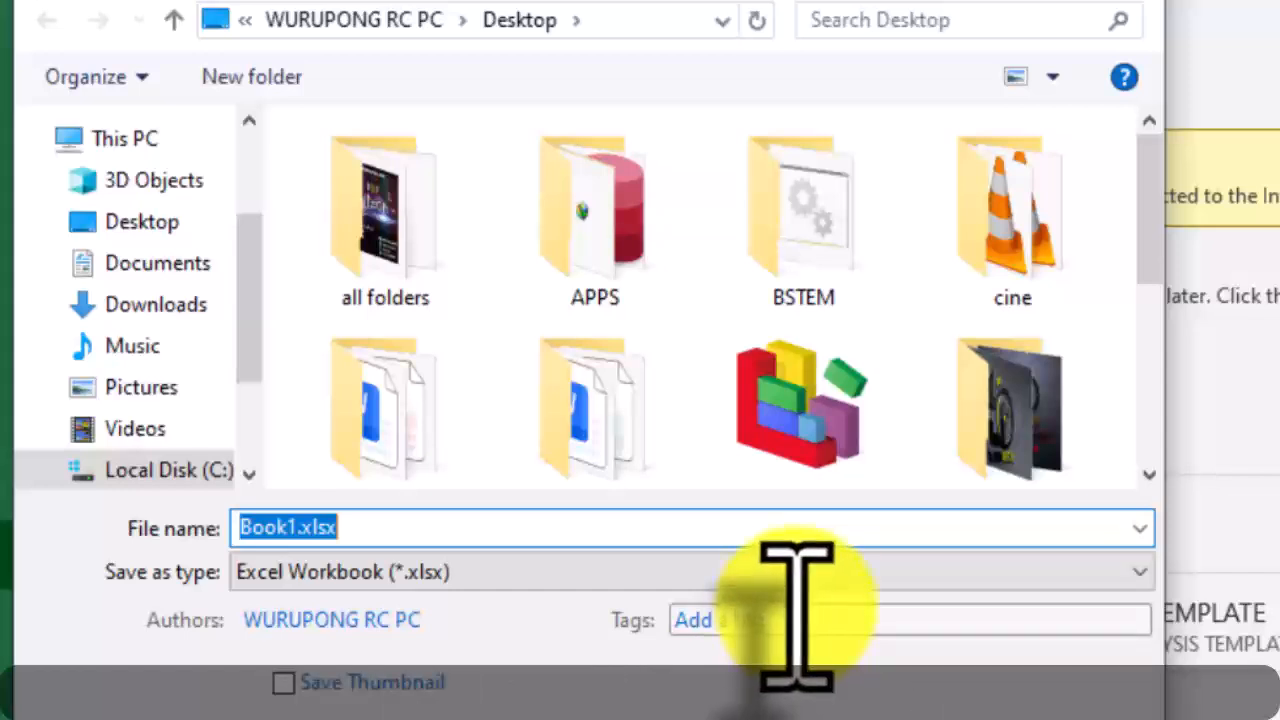
pyautogui.write('BE')
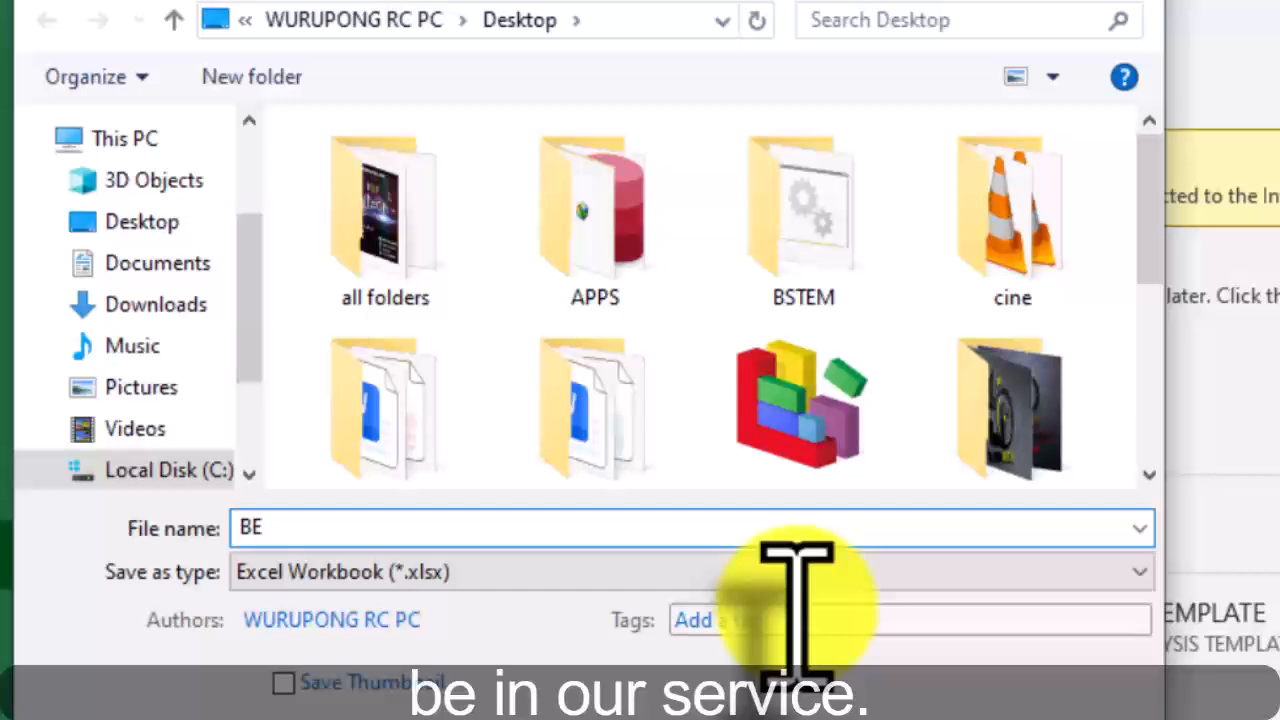
pyautogui.write('G')
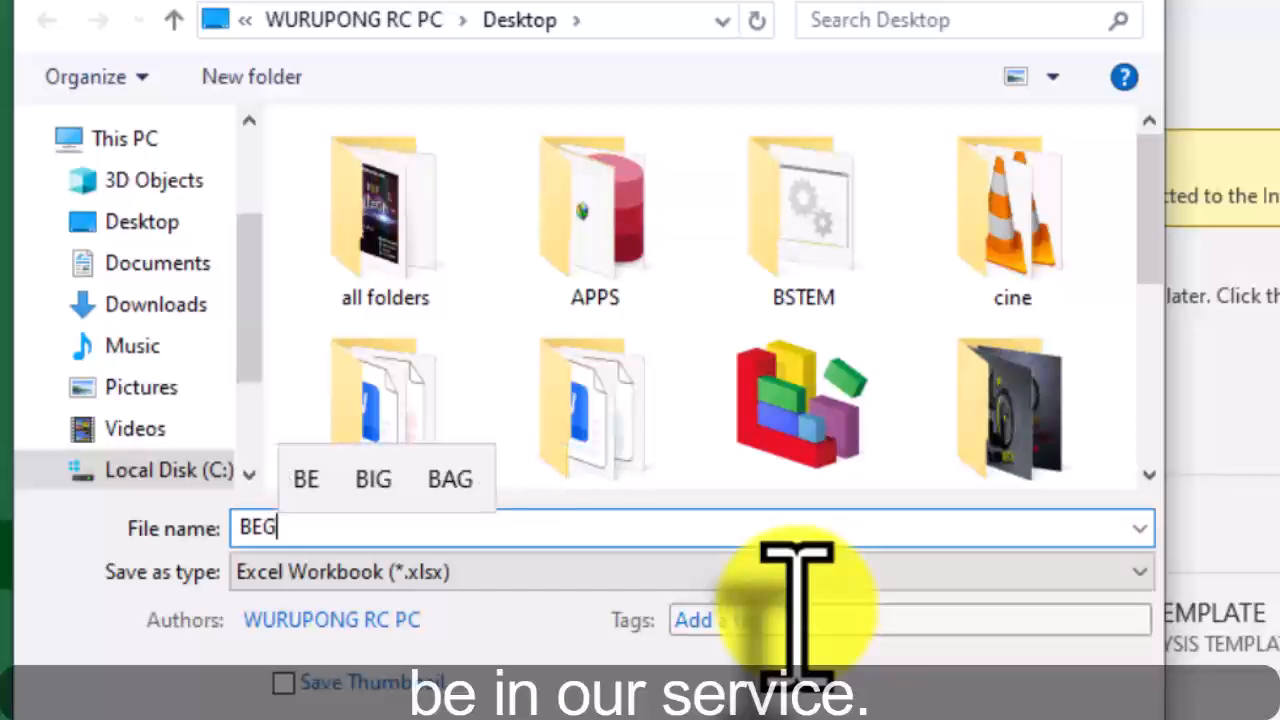
pyautogui.write('INNER')
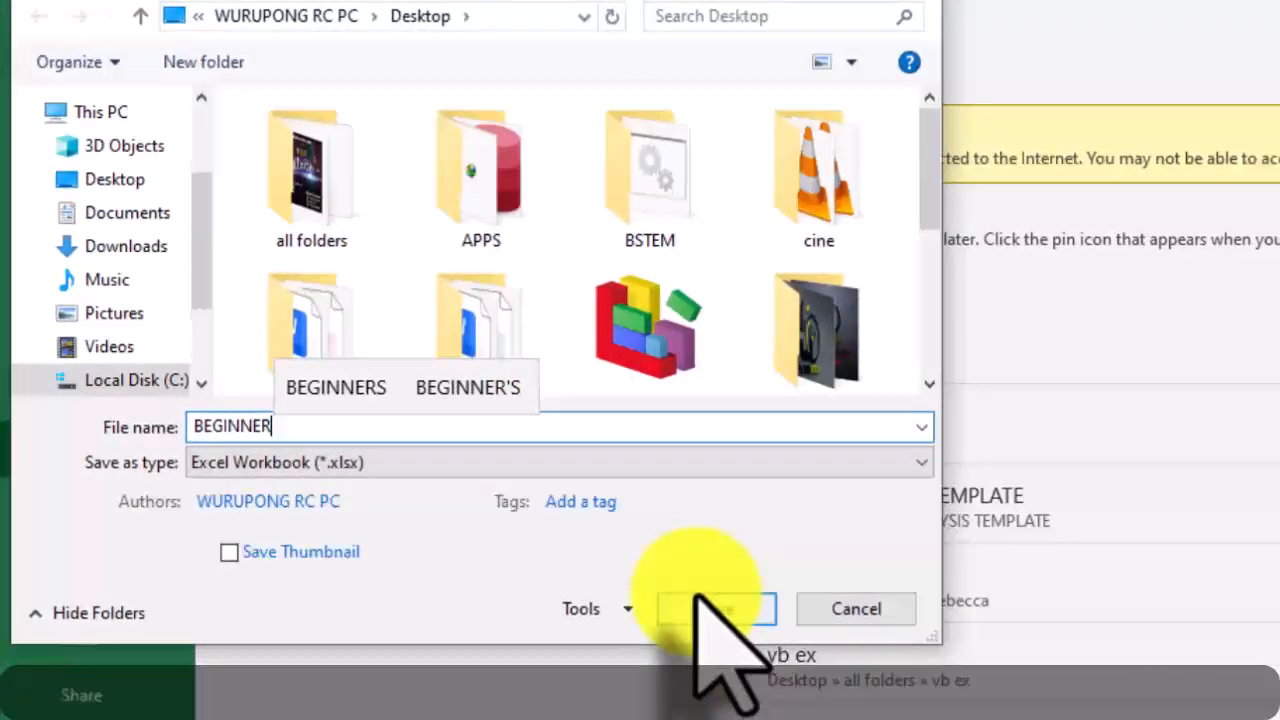
pyautogui.click(718, 610)
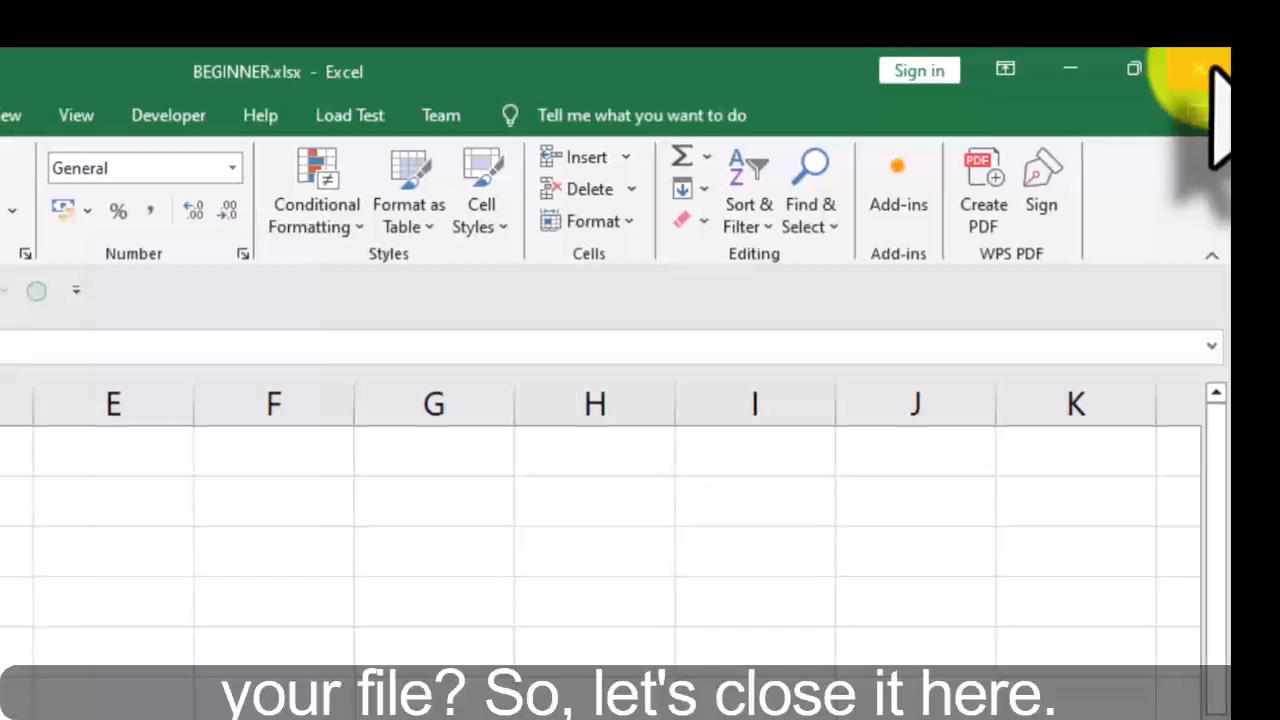
# - Close the workbook window and reopen the BEGINNER file from the Windows desktop, choosing Excel as the program to open it with
pyautogui.click(1205, 70)
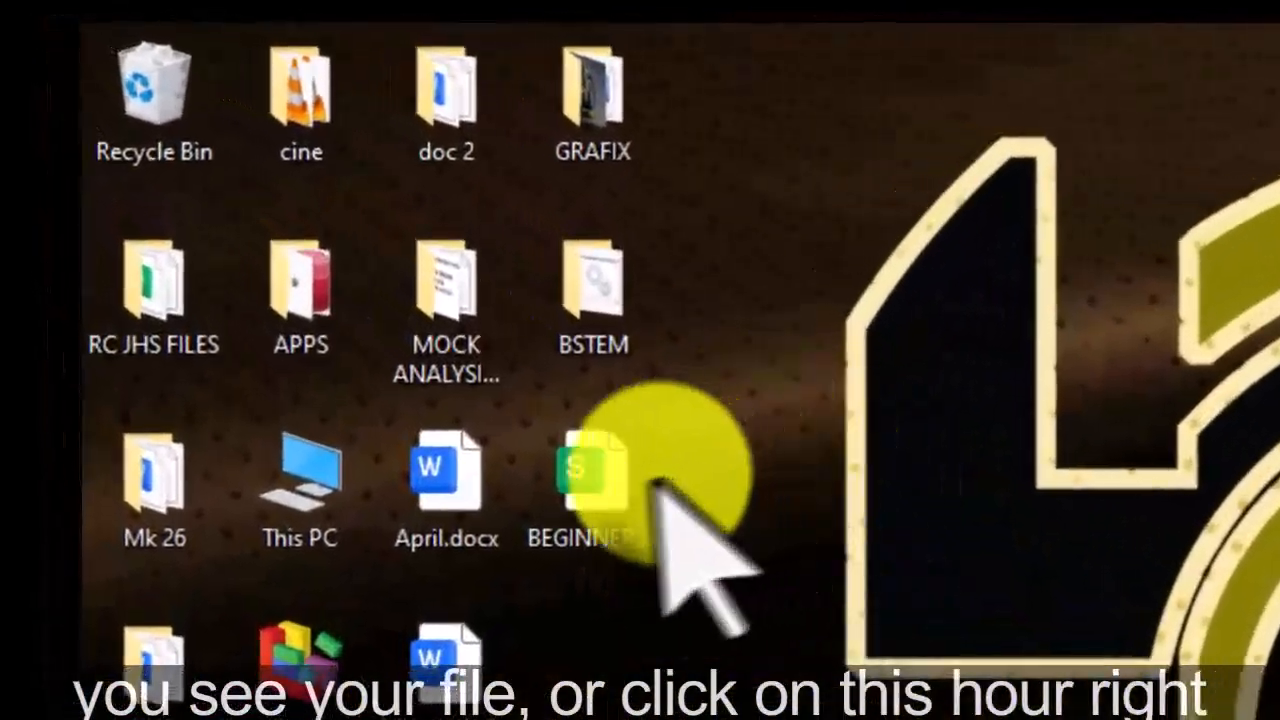
pyautogui.click(609, 476)
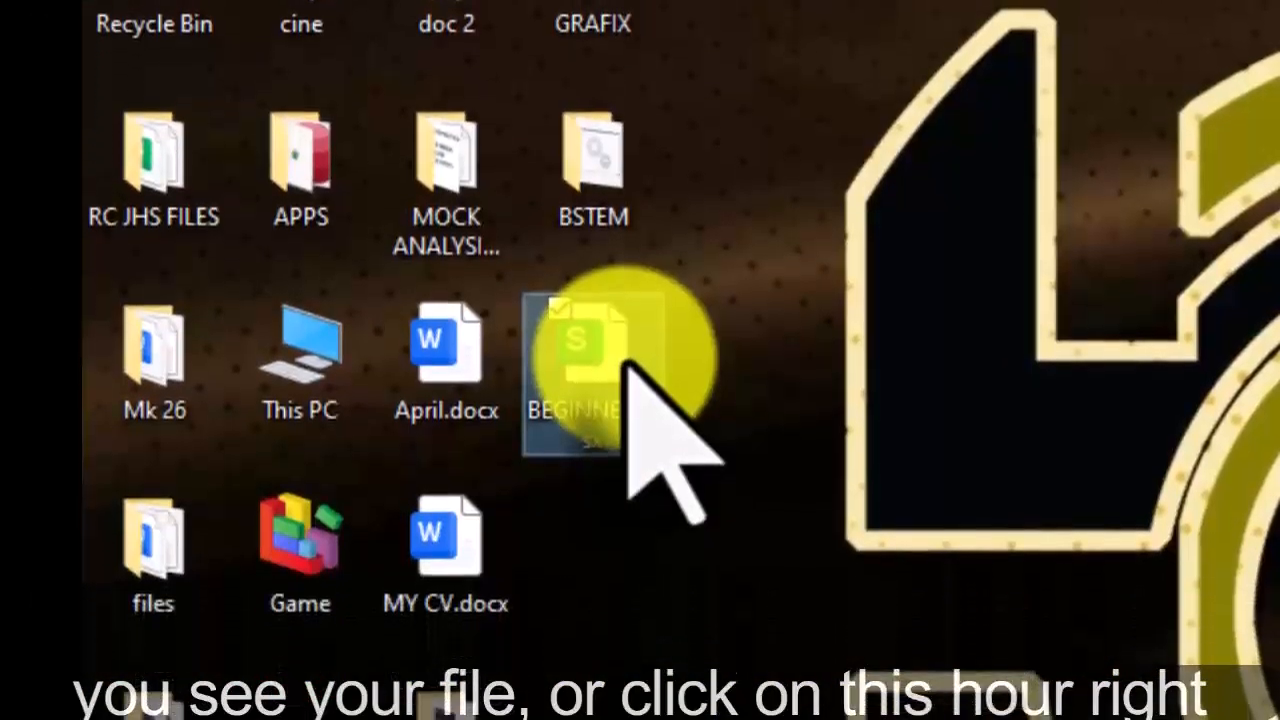
pyautogui.rightClick(628, 490)
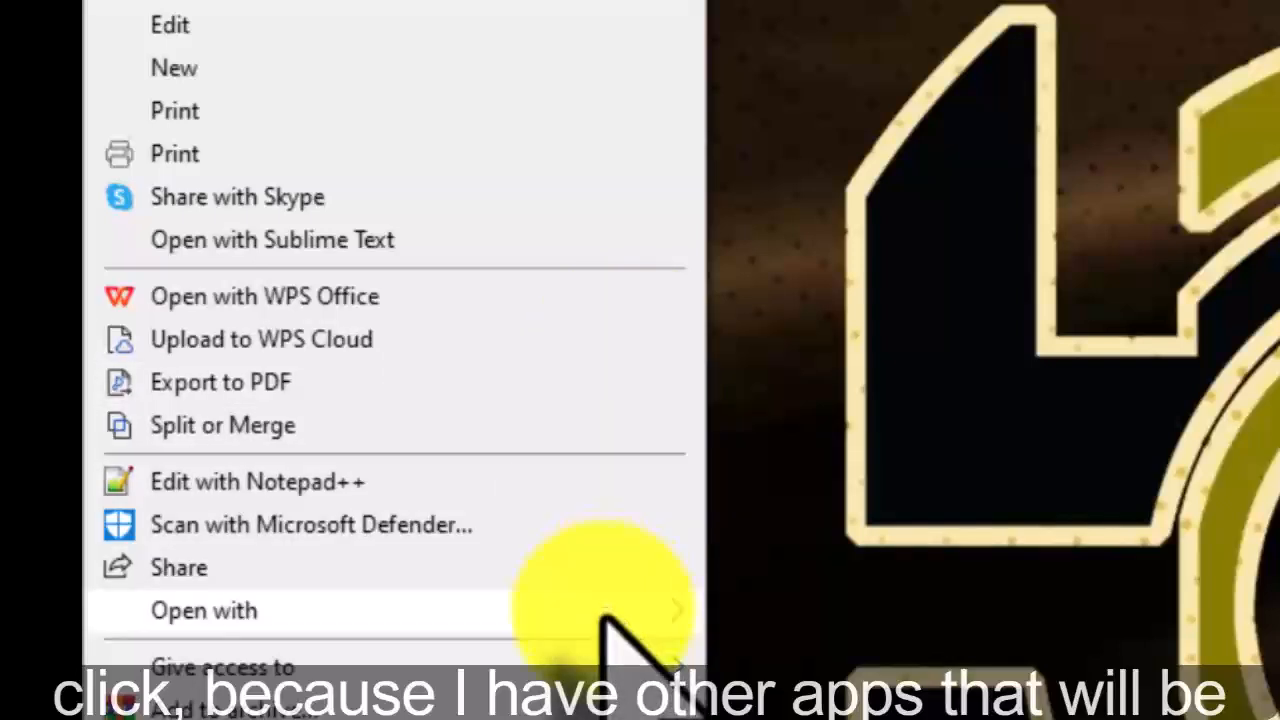
pyautogui.moveTo(607, 628)
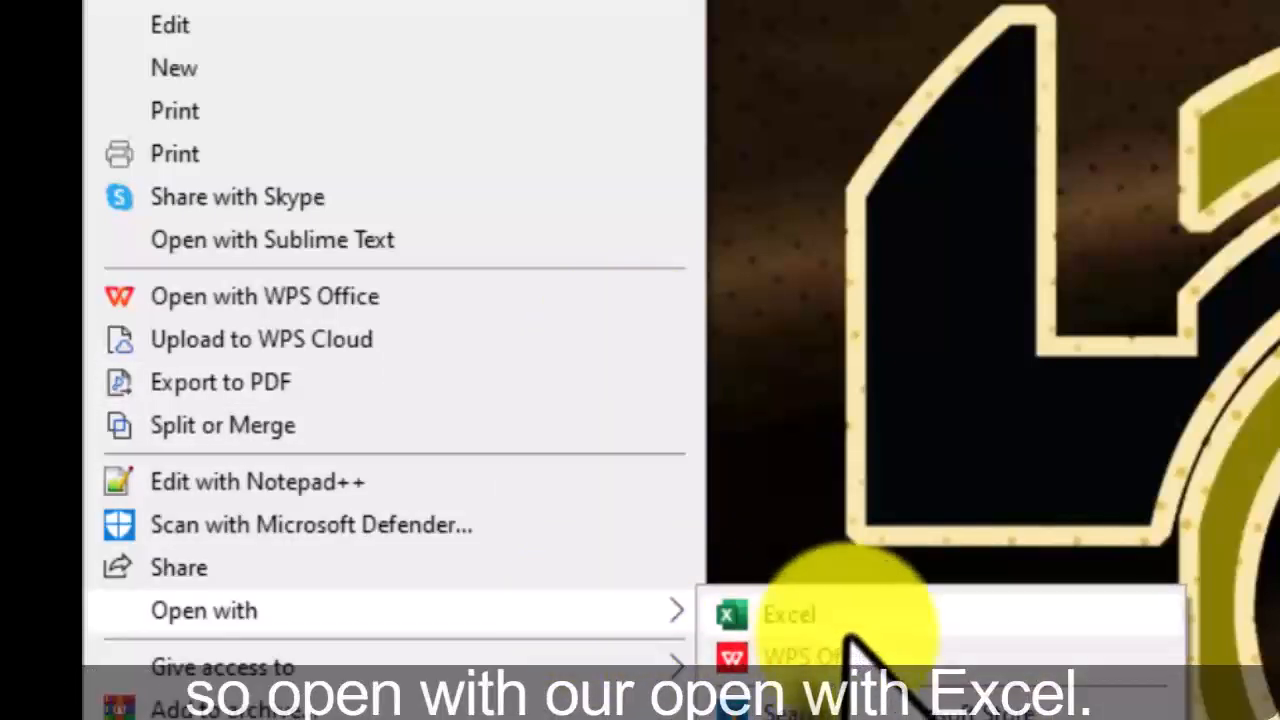
pyautogui.click(790, 615)
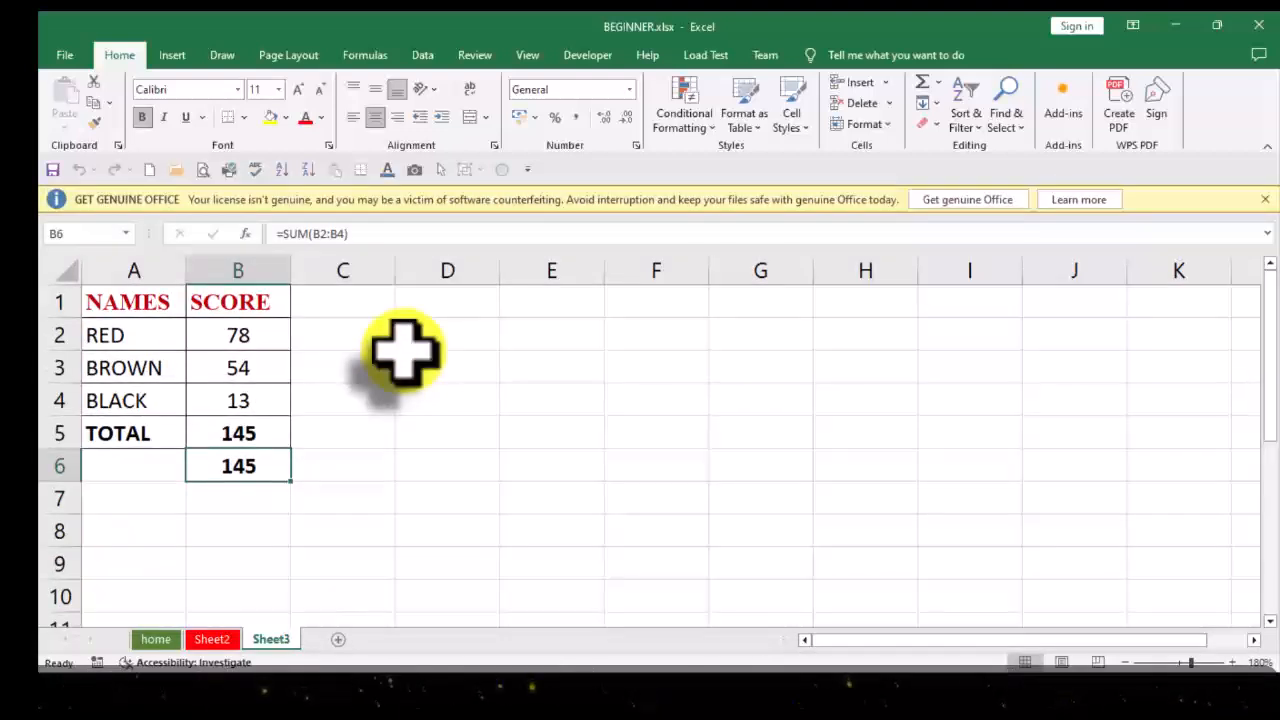
# - Close the BEGINNER workbook, start Excel again from the Windows desktop, and go to its page for opening existing files
pyautogui.click(1258, 26)
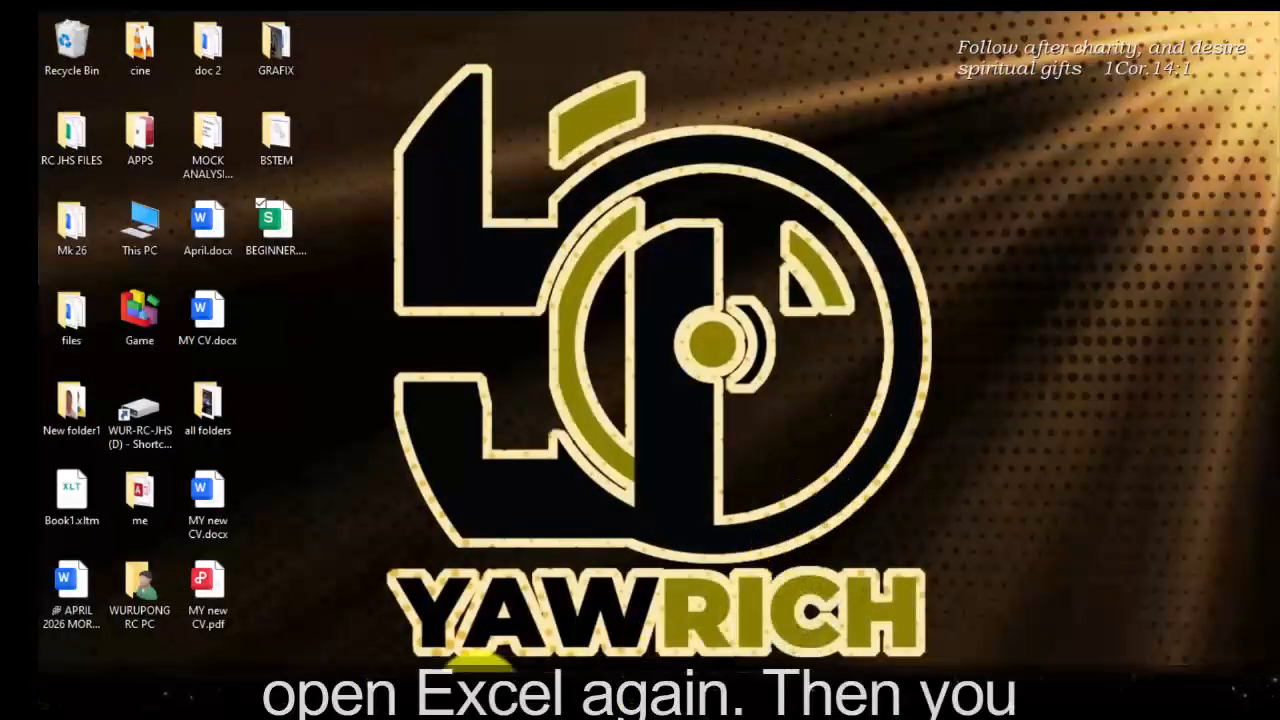
pyautogui.click(512, 683)
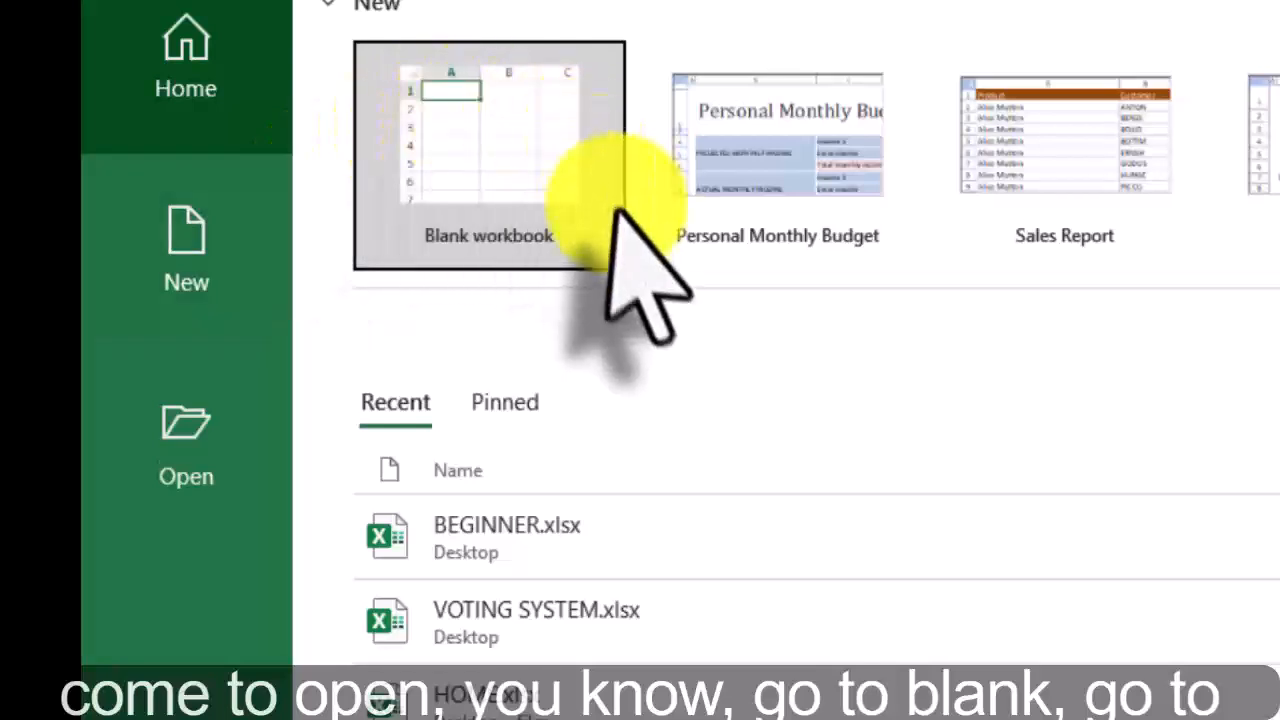
pyautogui.click(172, 430)
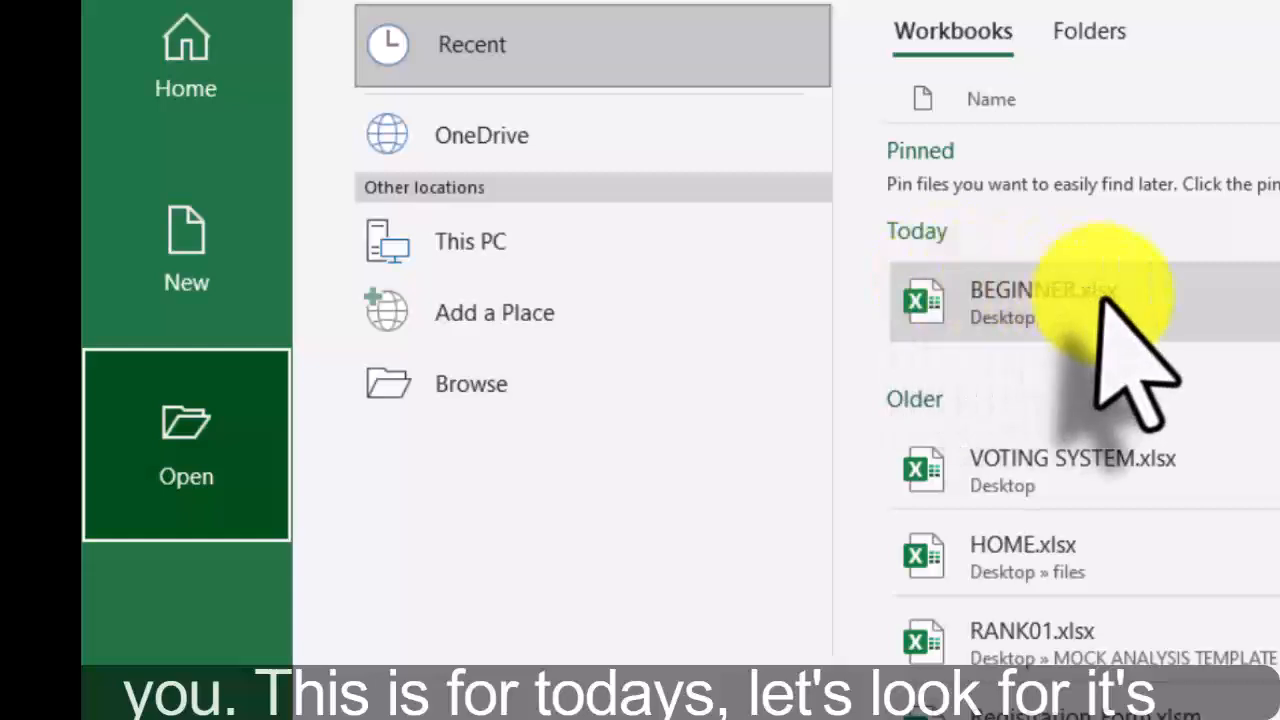
# - Browse this PC to the Desktop folder, open BEGINNER.xlsx from there, and dismiss the Get Genuine Office notice
pyautogui.click(568, 241)
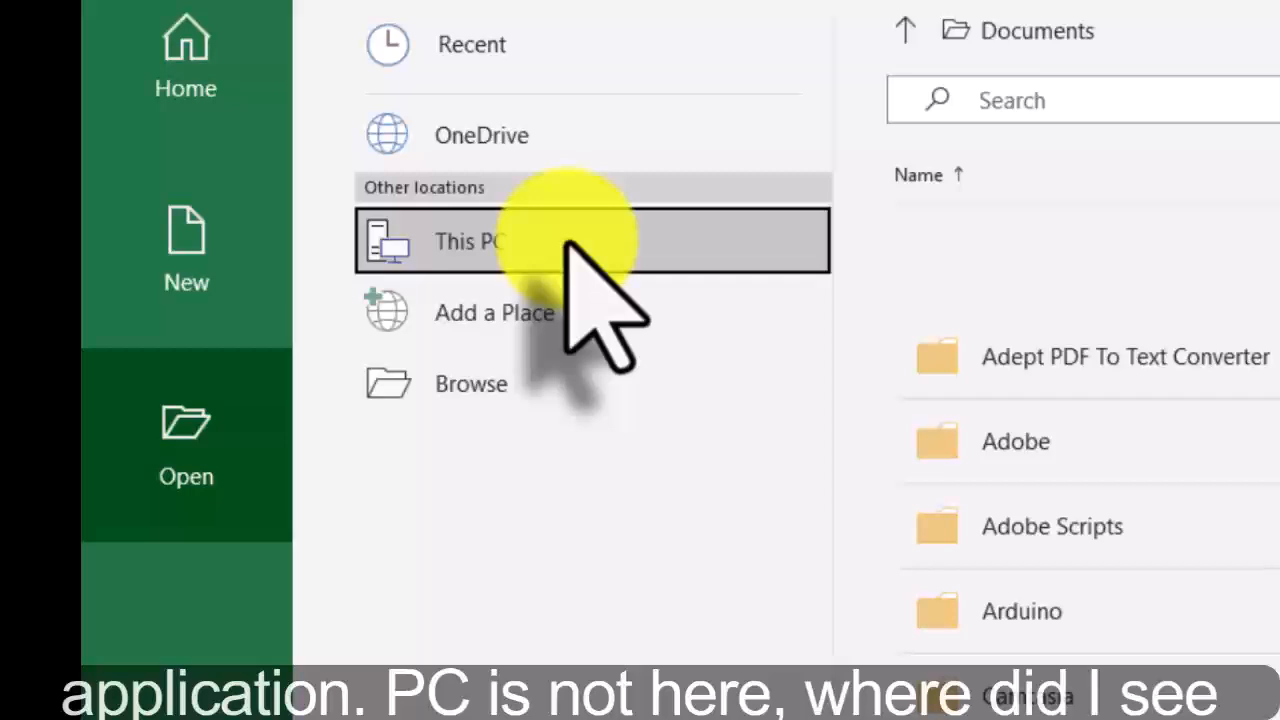
pyautogui.click(470, 384)
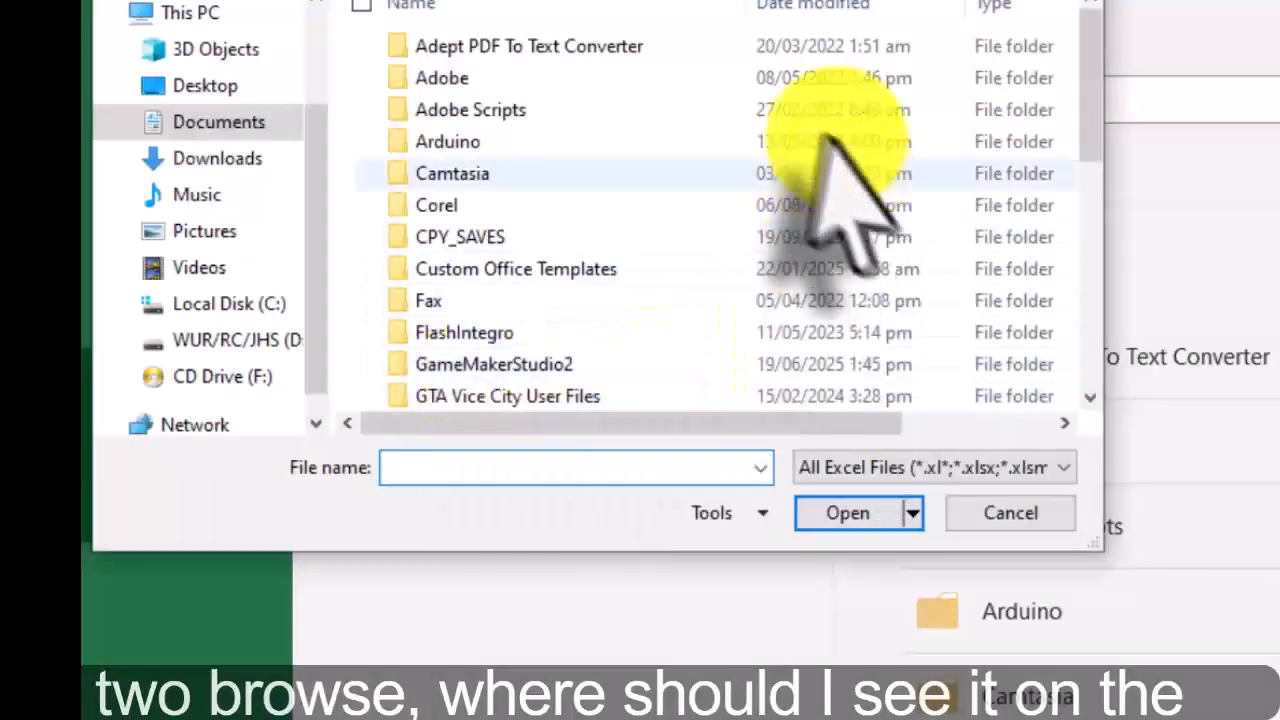
pyautogui.click(203, 90)
pyautogui.scroll(-3, 960, 320)
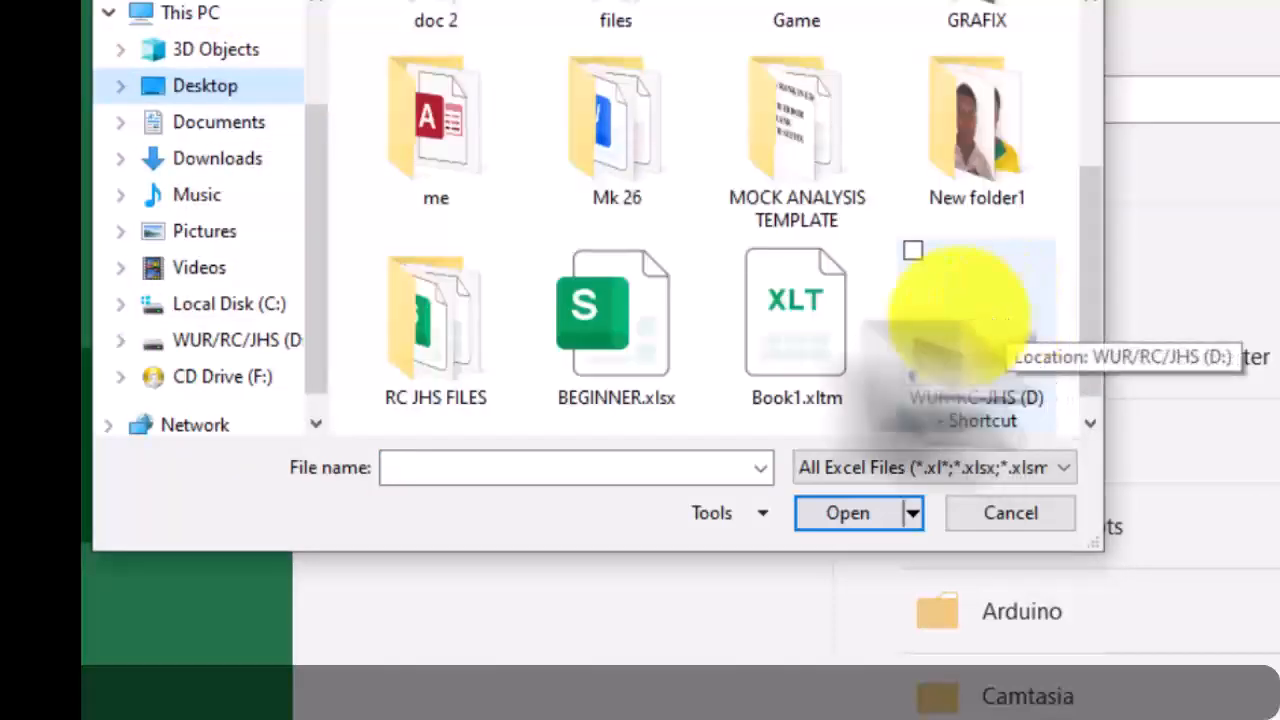
pyautogui.click(628, 345)
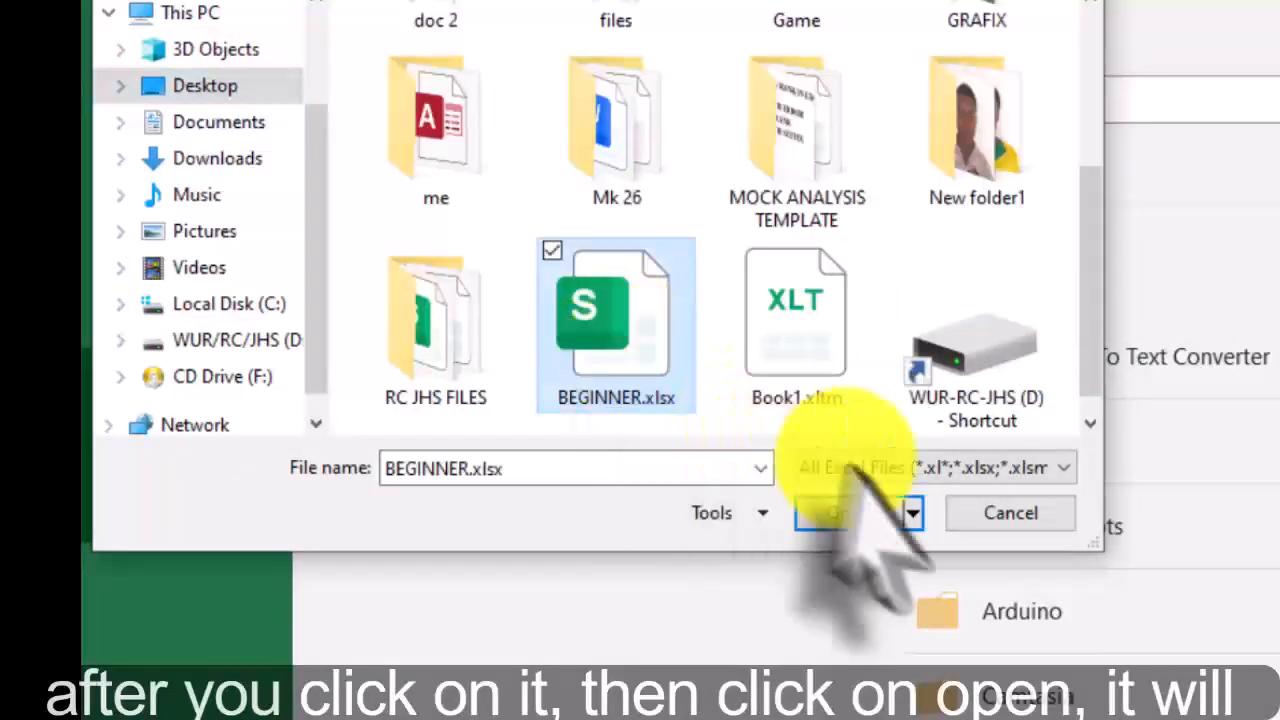
pyautogui.click(855, 516)
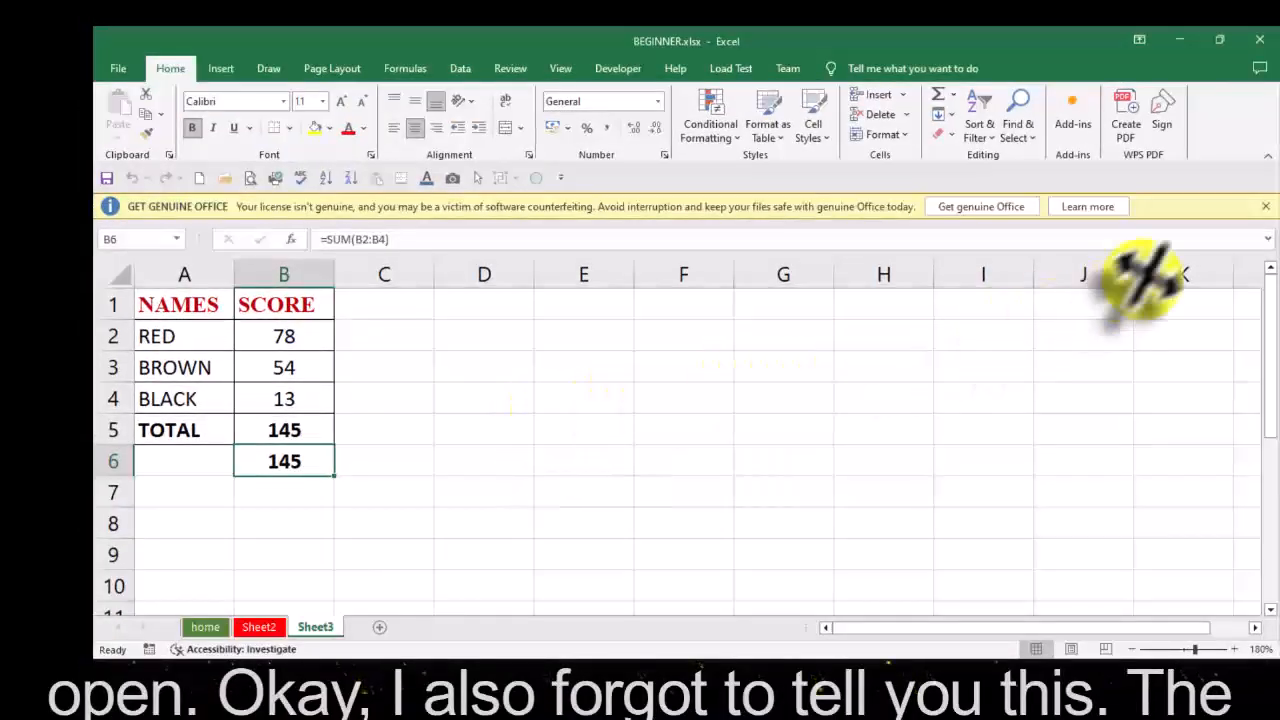
pyautogui.click(1266, 207)
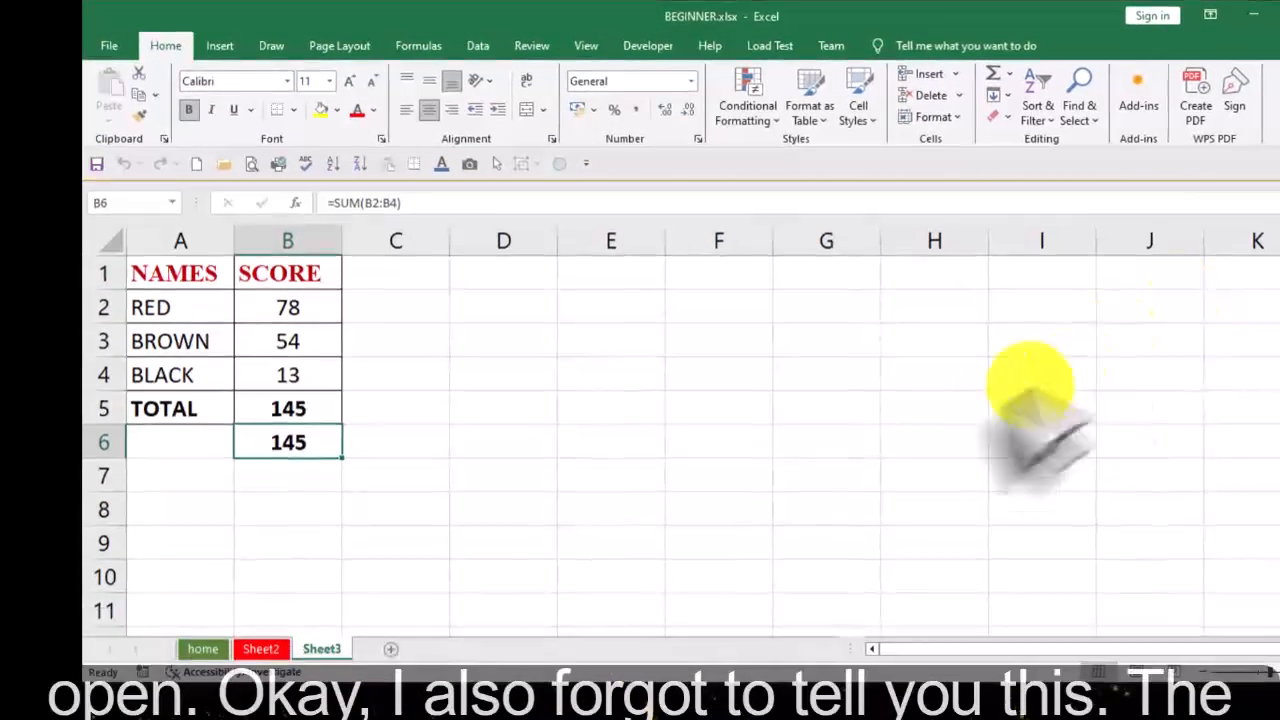